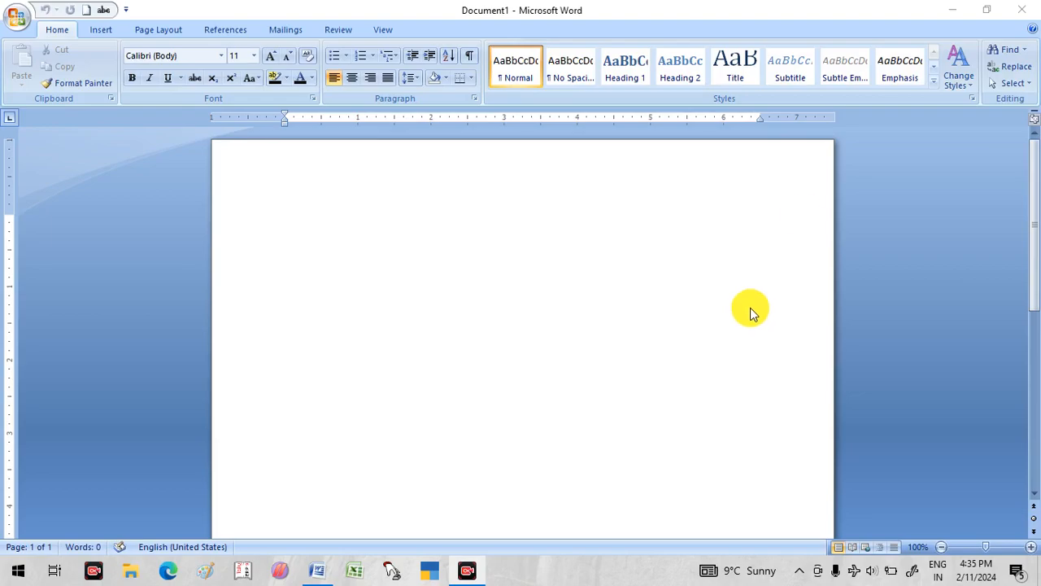
- Generate five paragraphs of five sentences of sample text with =rand(5,5) and return to the document's beginning
click(309, 191)
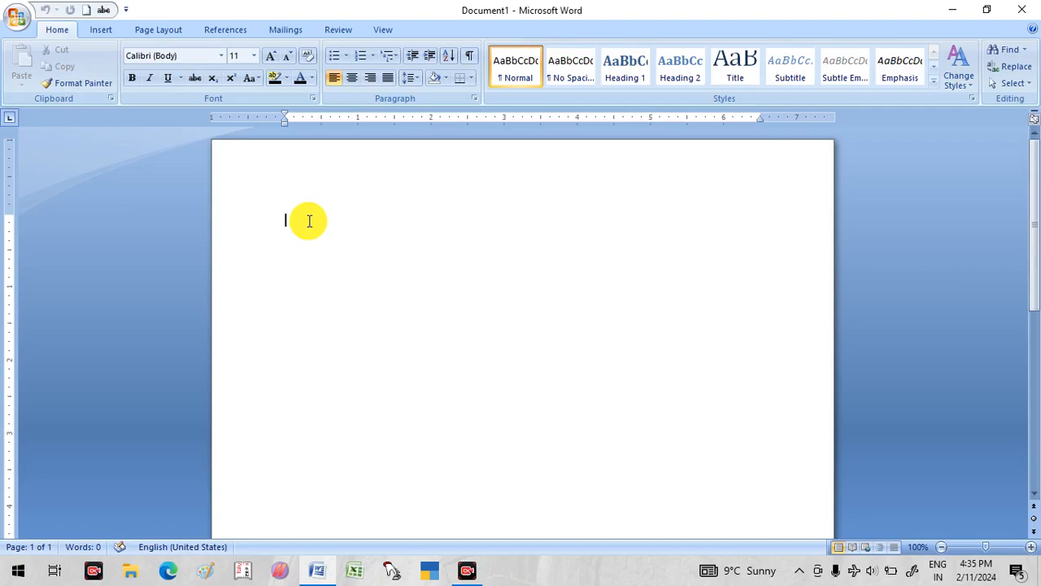
text(=rand)
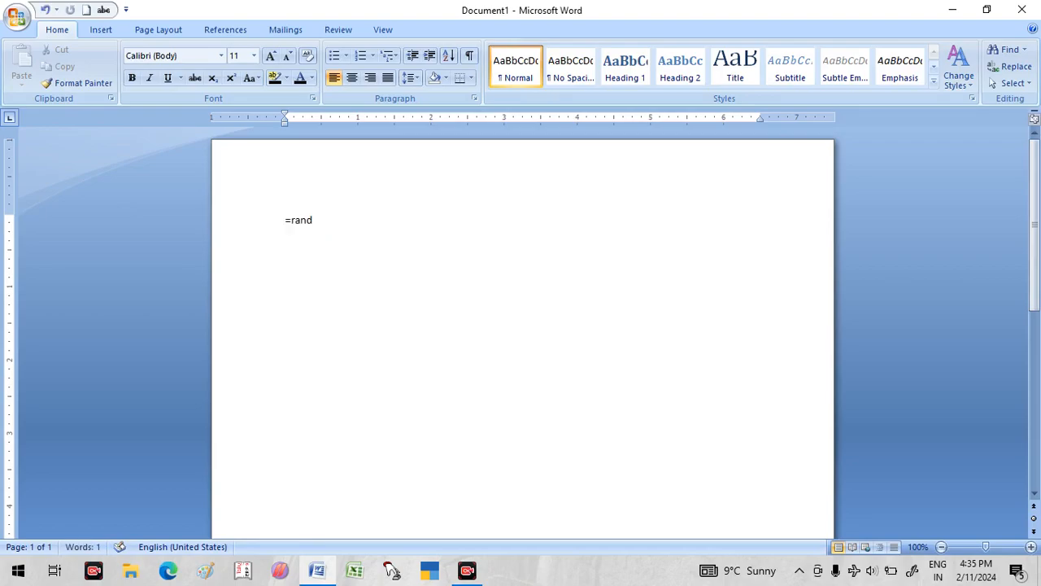
text((5,5))
key(Return)
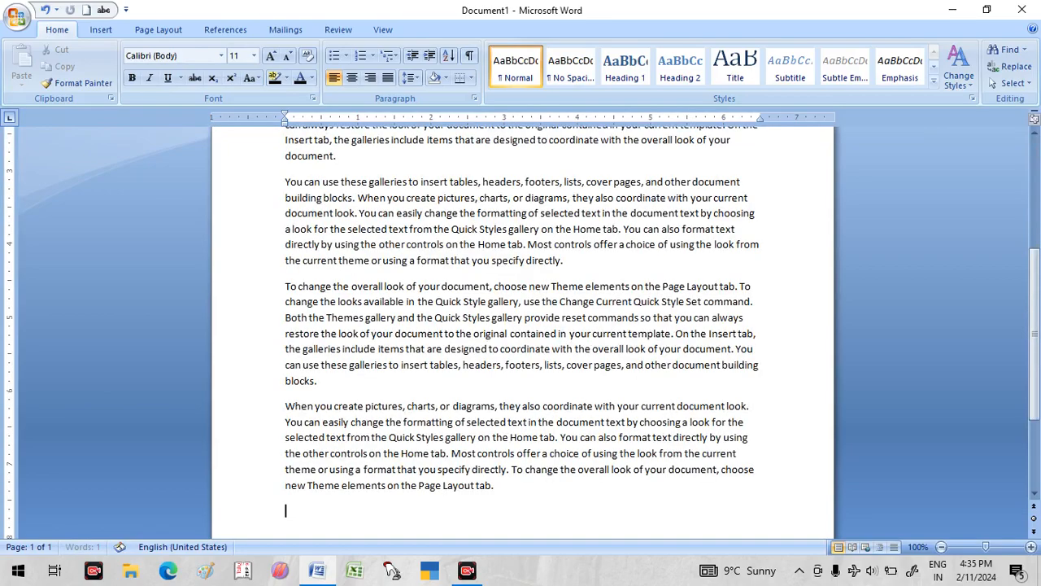
key(ctrl+Home)
scroll(292, 260, up, 1)
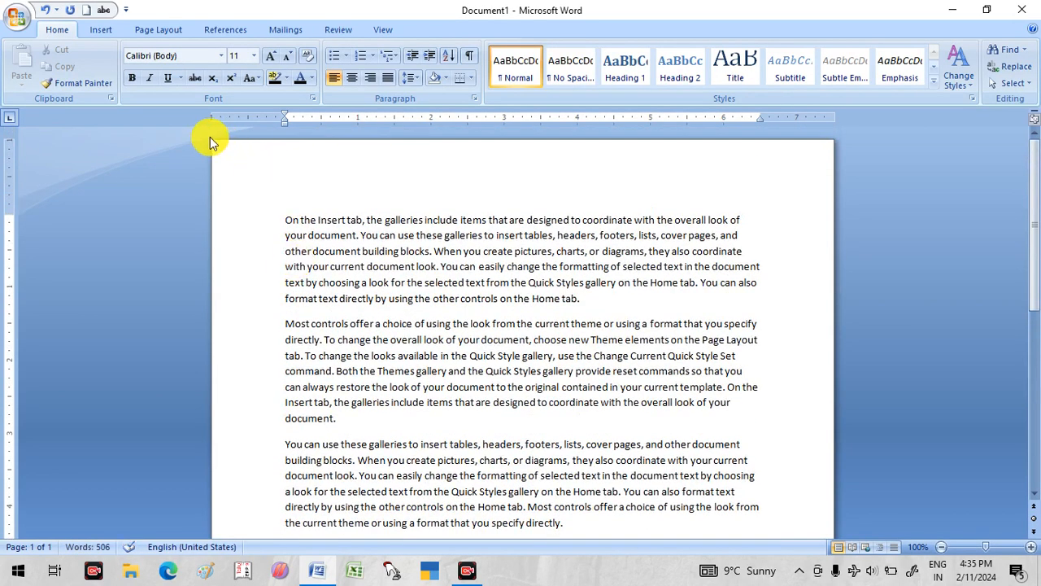
- Justify all the sample text in the document
drag(280, 215, 455, 368)
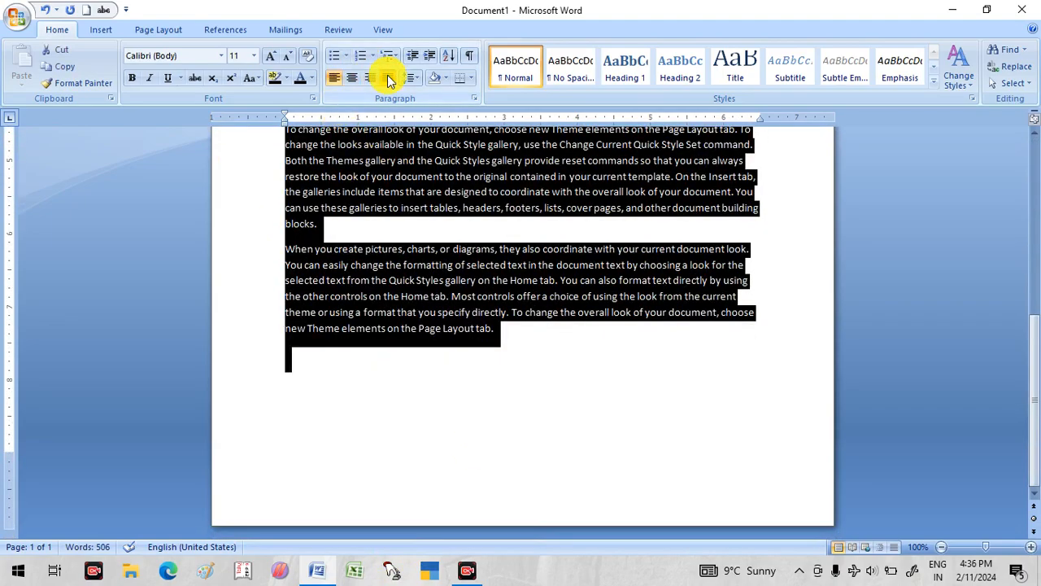
click(388, 77)
scroll(416, 252, up, 8)
click(415, 348)
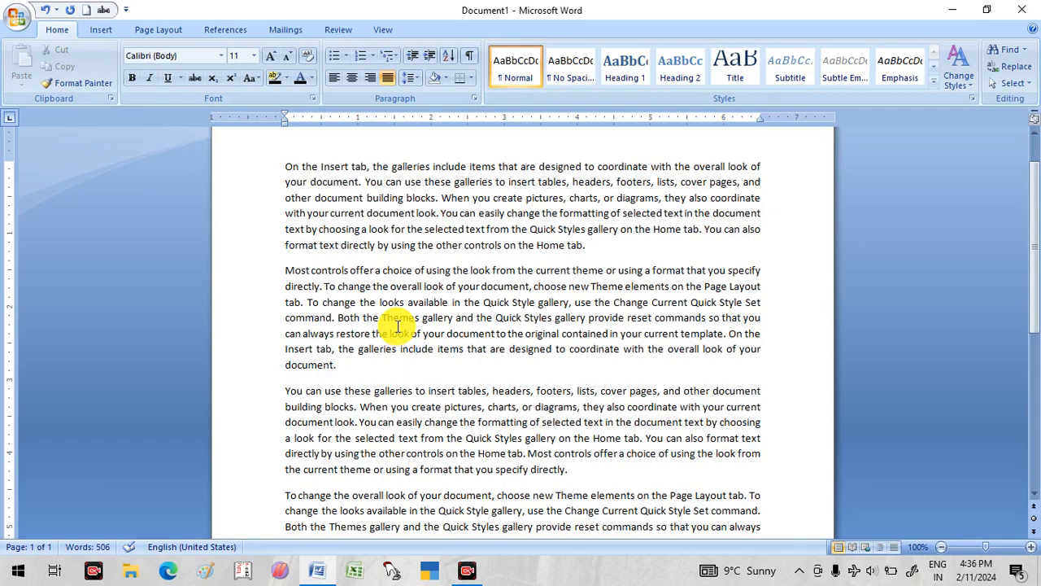
- Select the whole document's text and the first paragraph in turn, clearing each selection
key(ctrl+a)
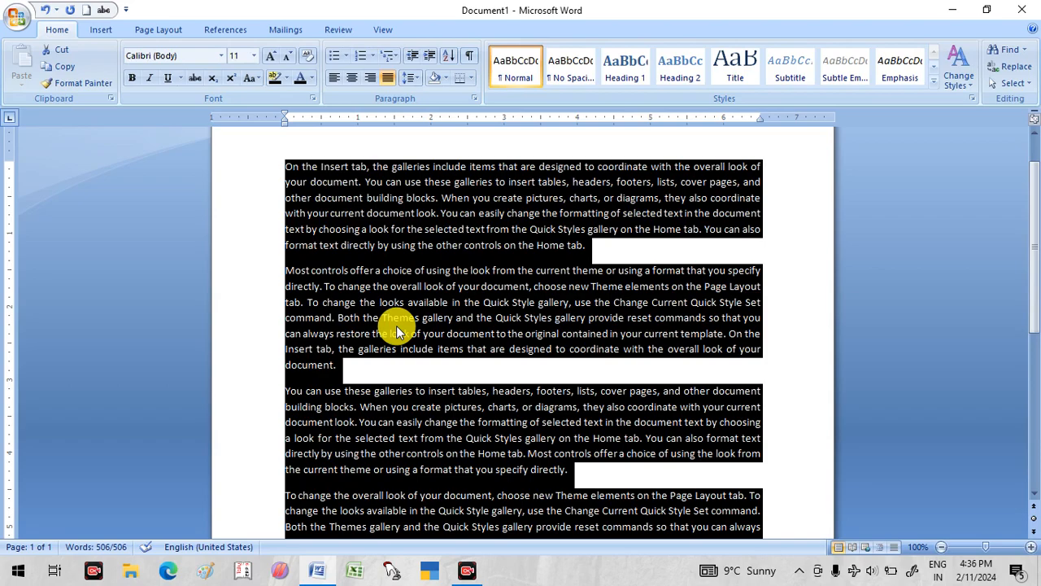
click(630, 248)
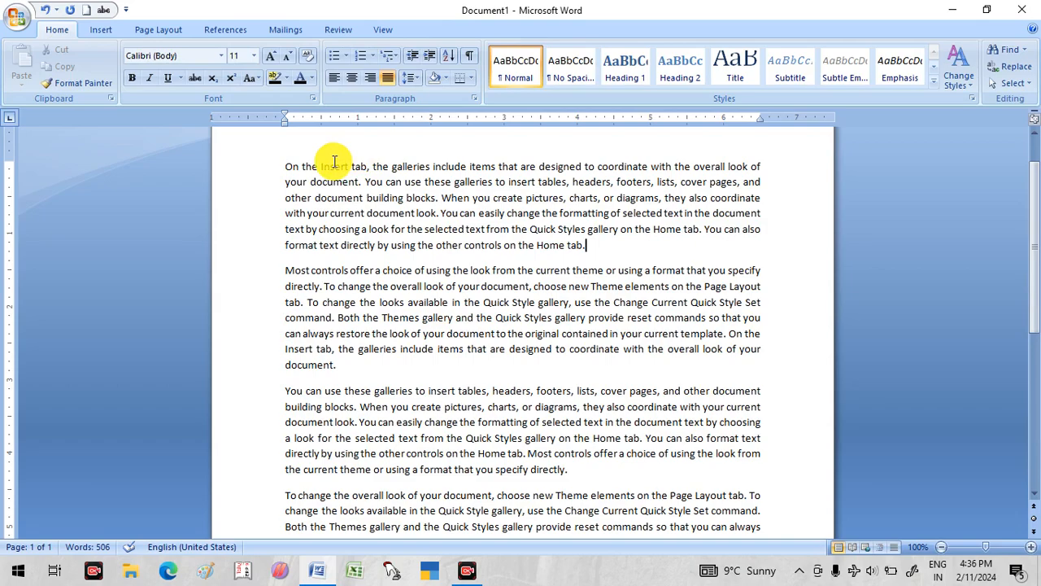
triple_click(286, 166)
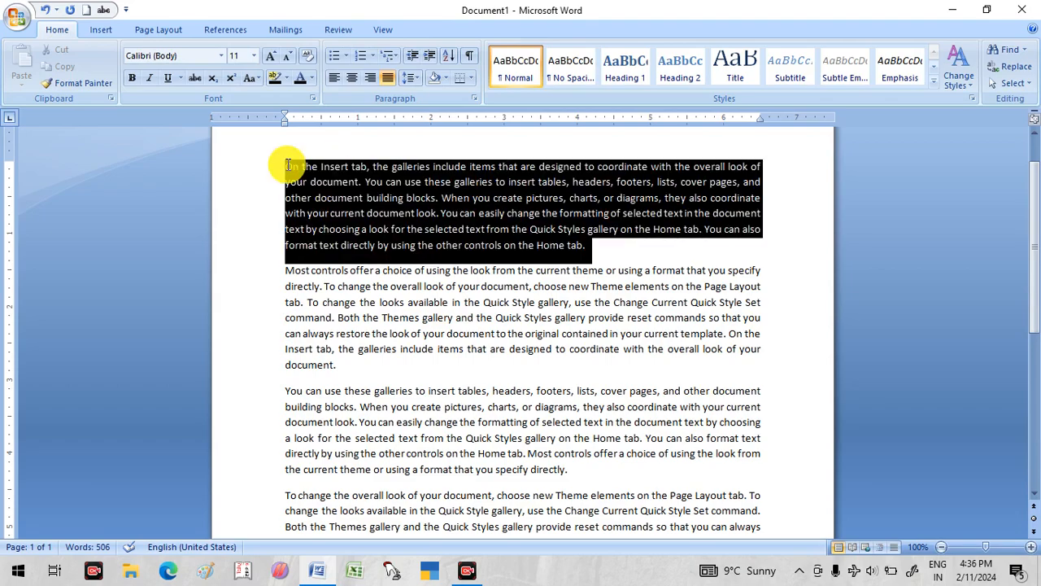
click(556, 242)
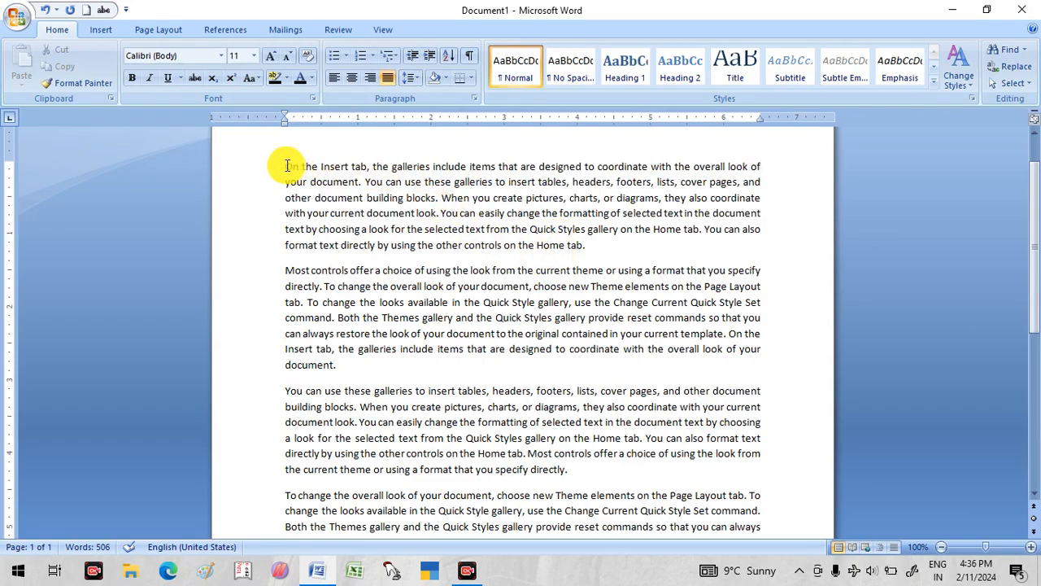
- Make the first line of the first paragraph bold
drag(286, 167, 761, 167)
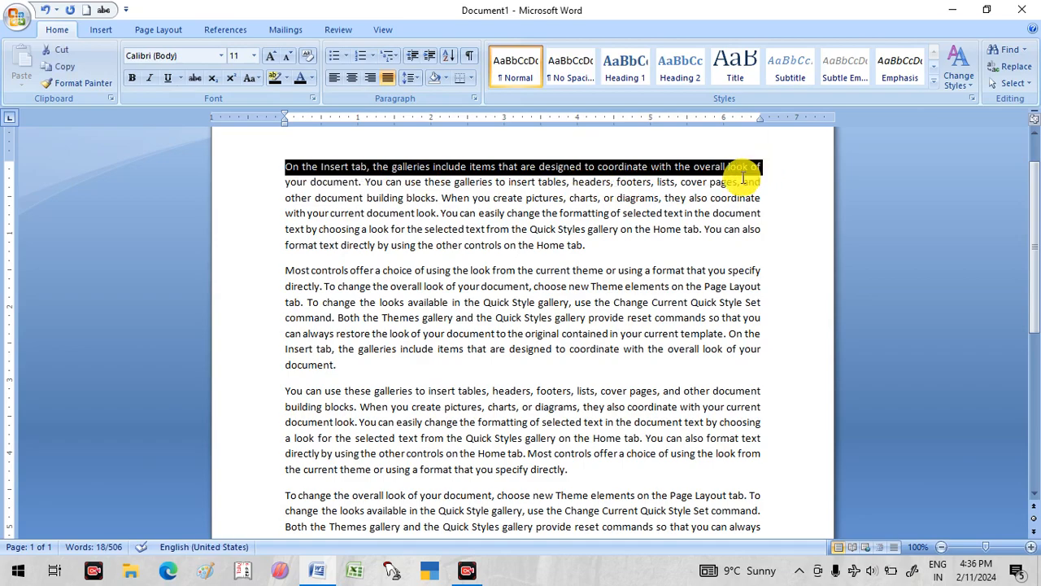
key(ctrl+b)
click(465, 199)
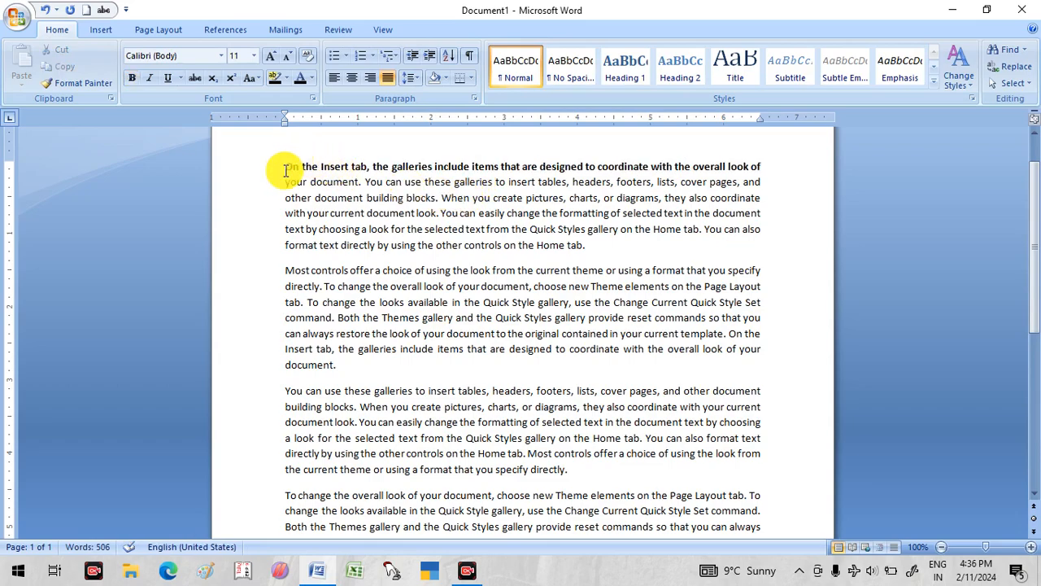
- Remove the bold formatting from the first line of the first paragraph
drag(286, 170, 761, 166)
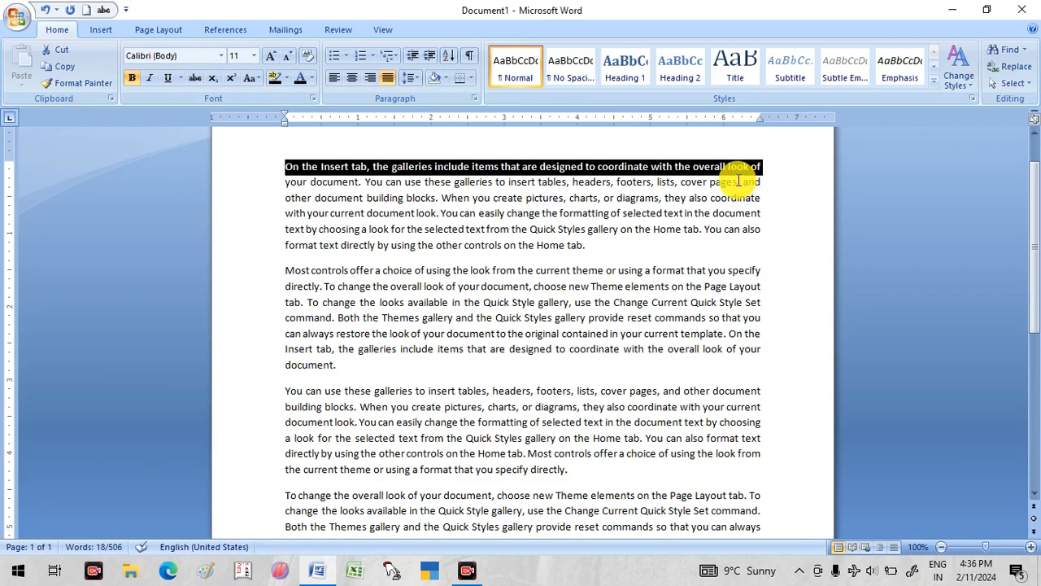
key(ctrl+b)
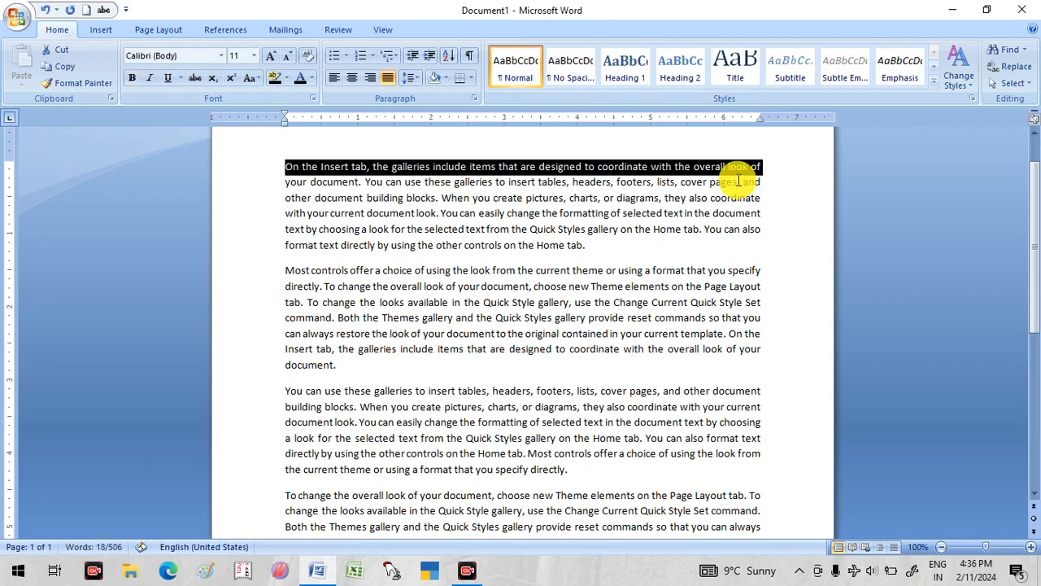
click(546, 271)
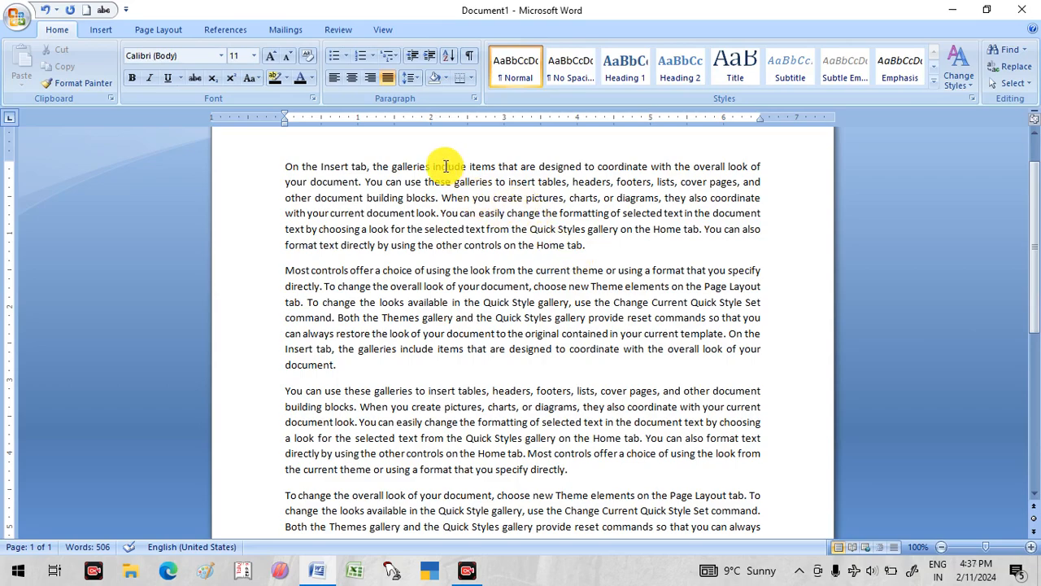
click(354, 167)
key(ctrl+p)
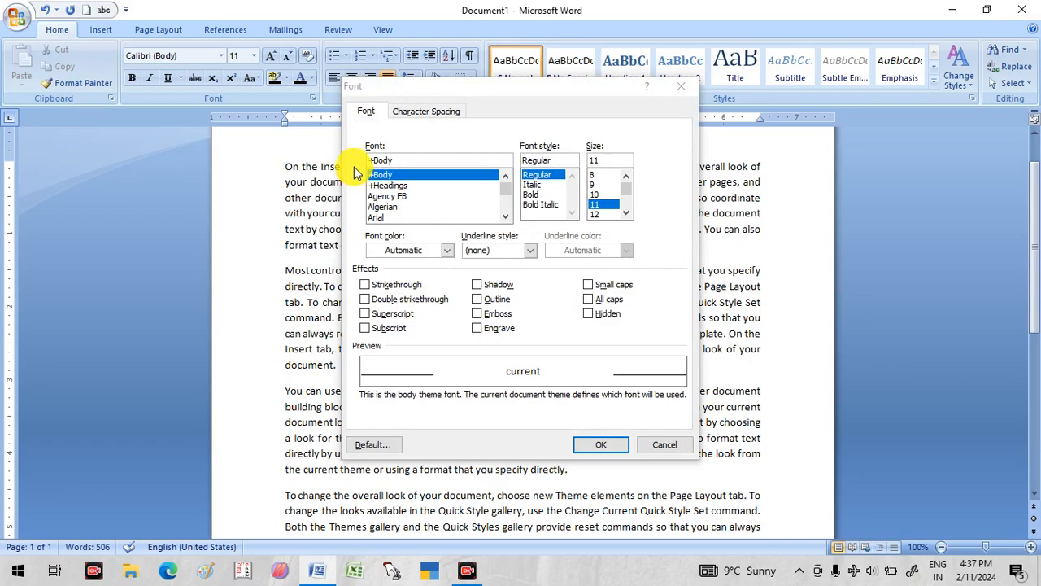
click(681, 86)
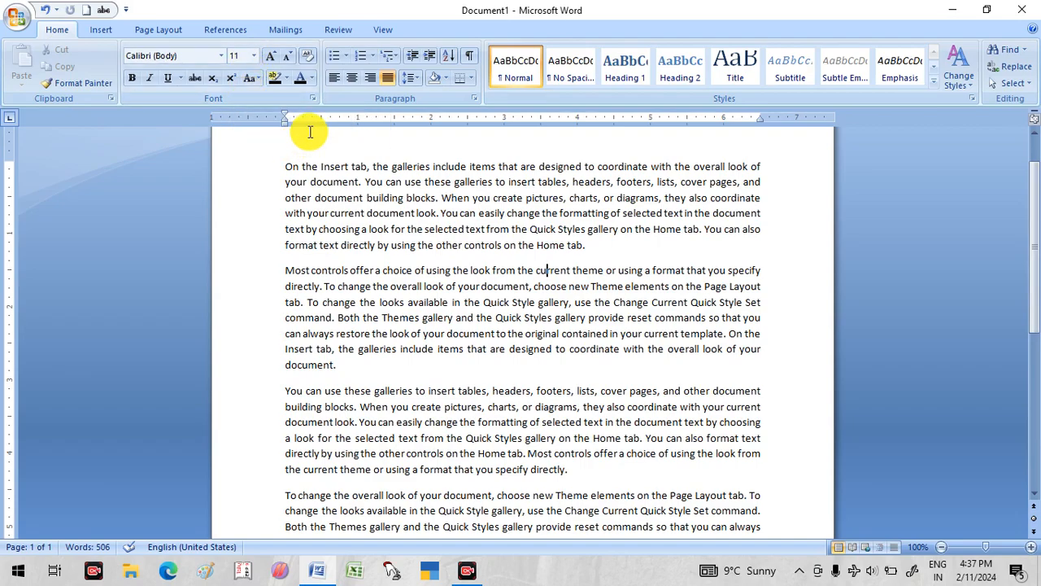
- Set Times New Roman, Regular, 14 pt as the default font for all new documents based on the Normal template
key(ctrl+d)
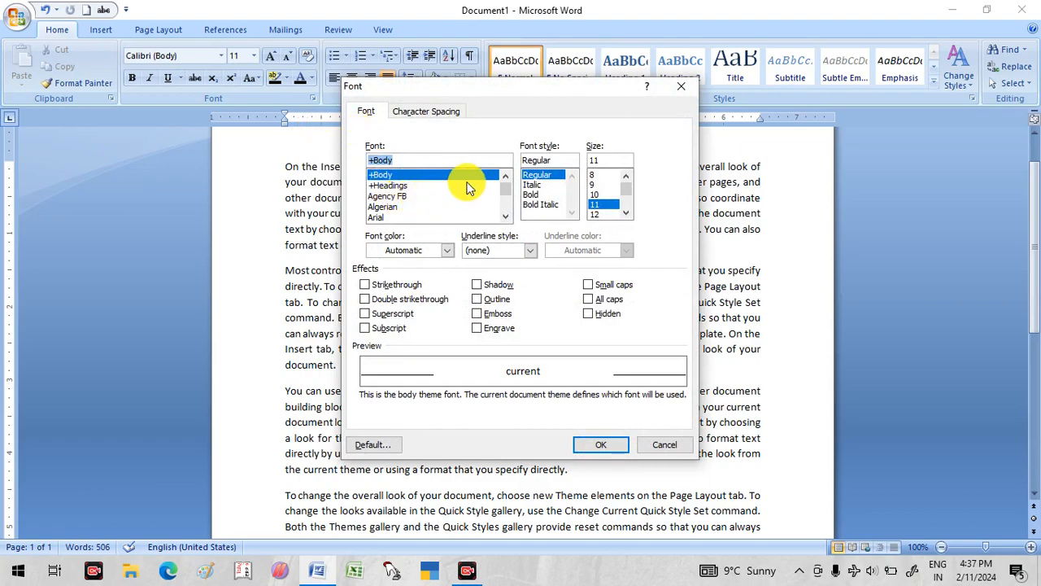
text(ti)
click(399, 176)
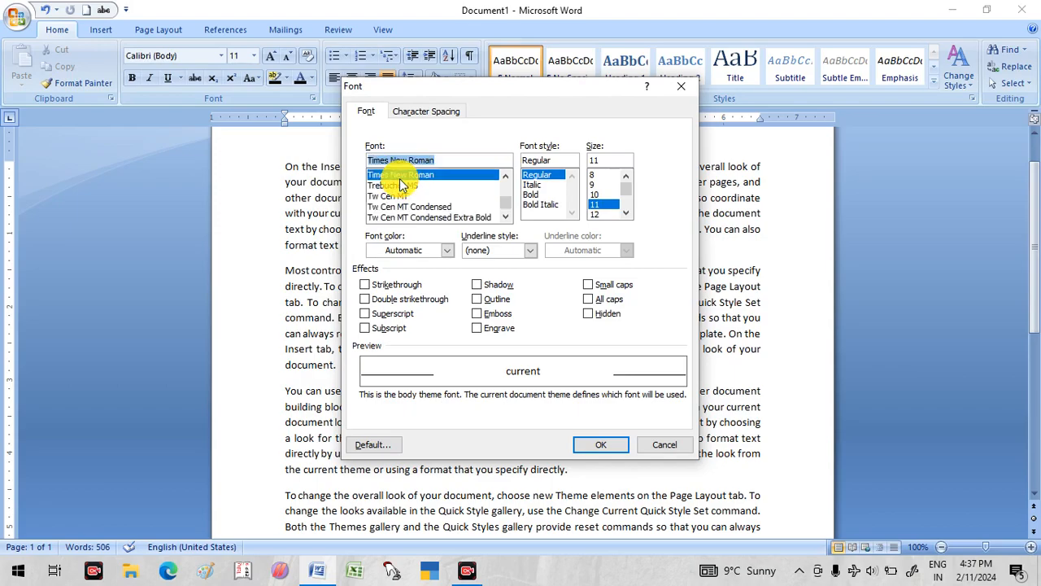
click(627, 214)
click(627, 213)
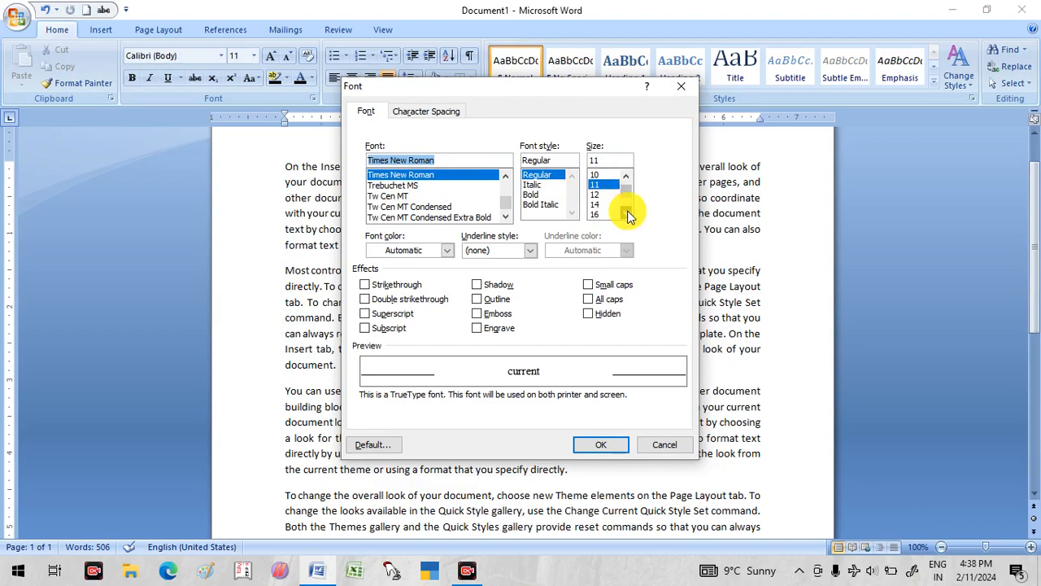
click(601, 204)
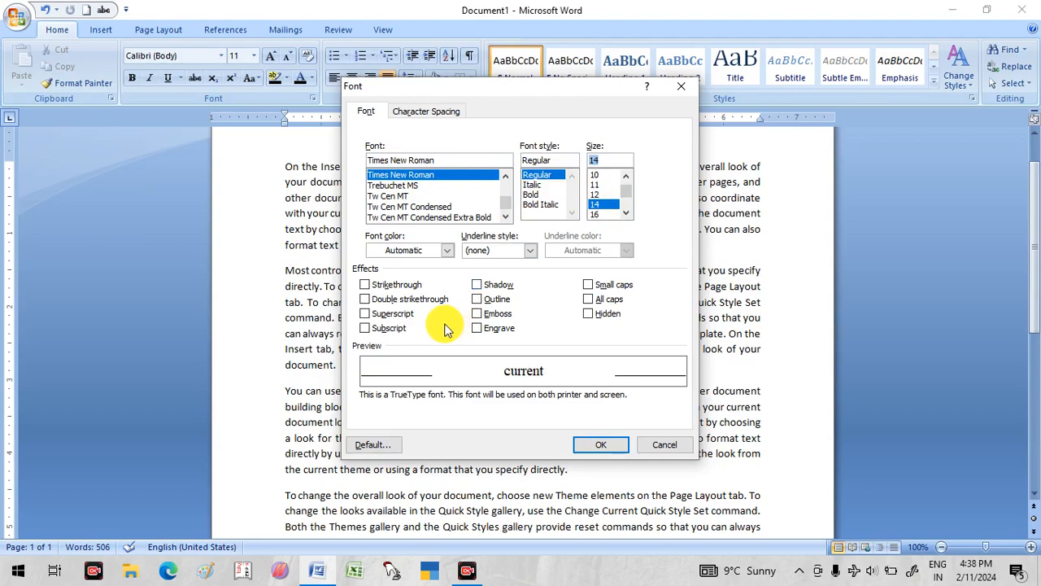
click(363, 448)
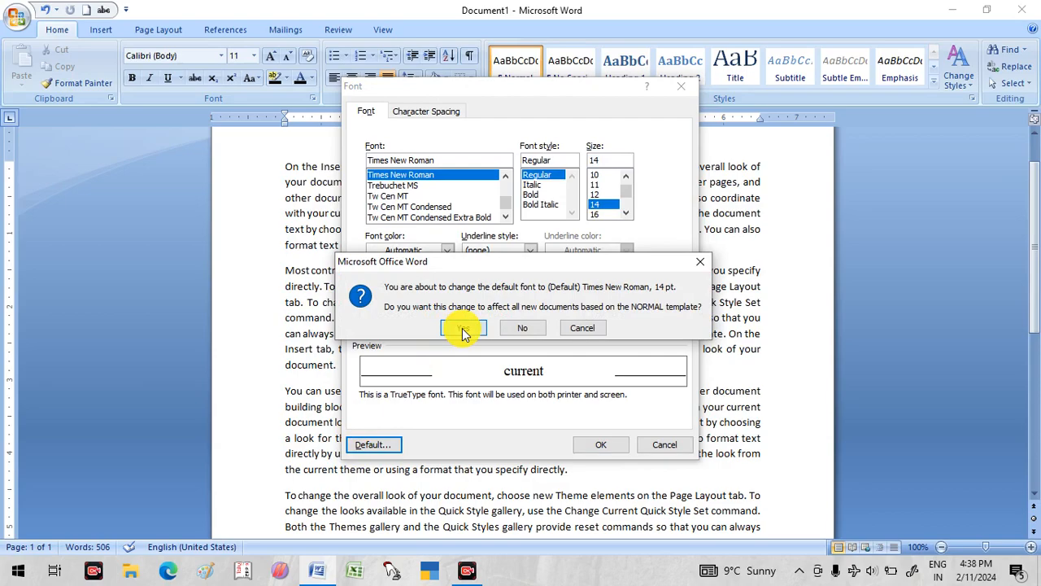
click(463, 330)
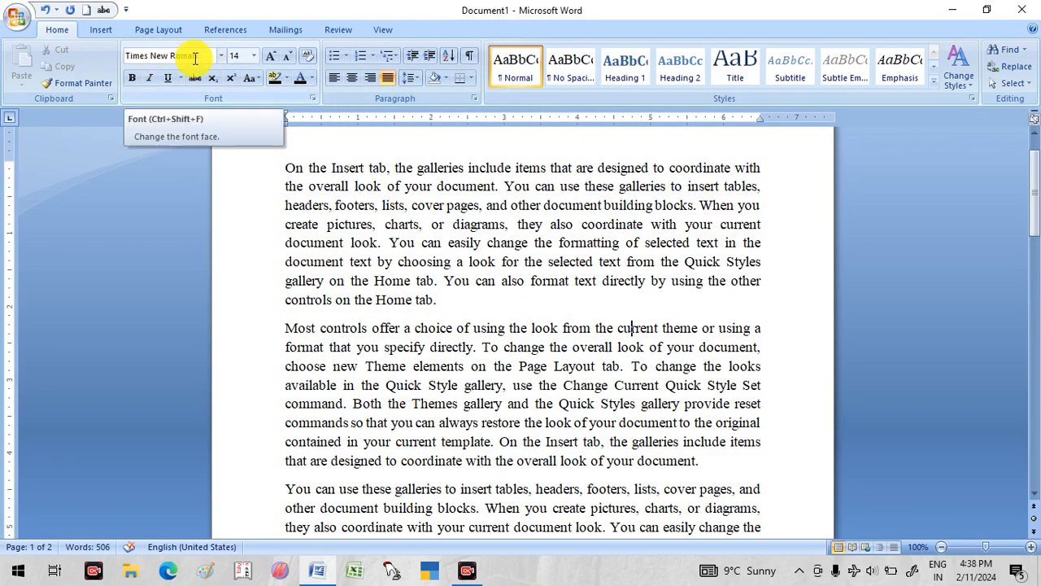
- Create a blank document to check its default font and size, and close that document
click(14, 18)
click(50, 42)
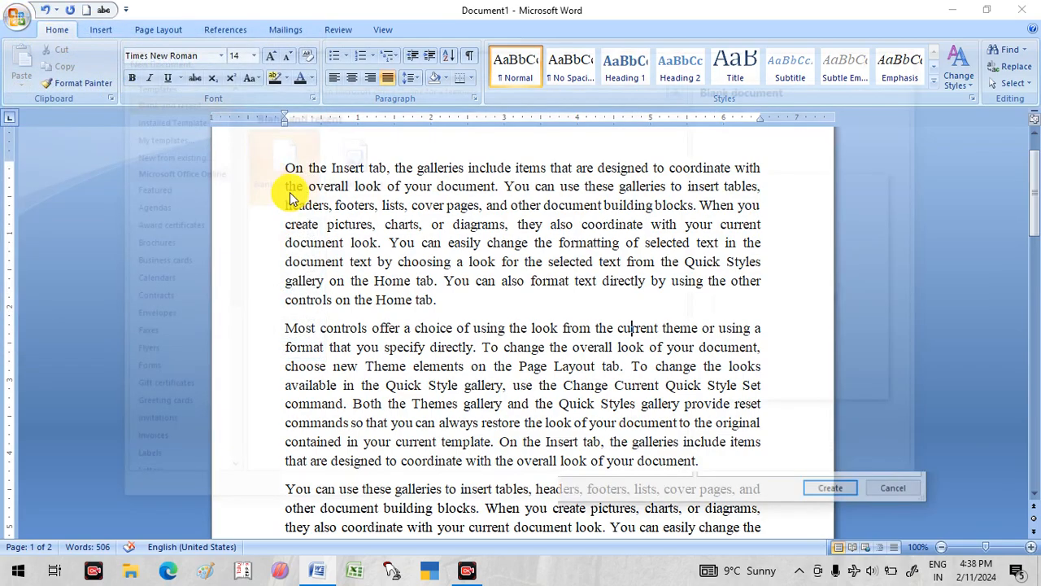
double_click(289, 161)
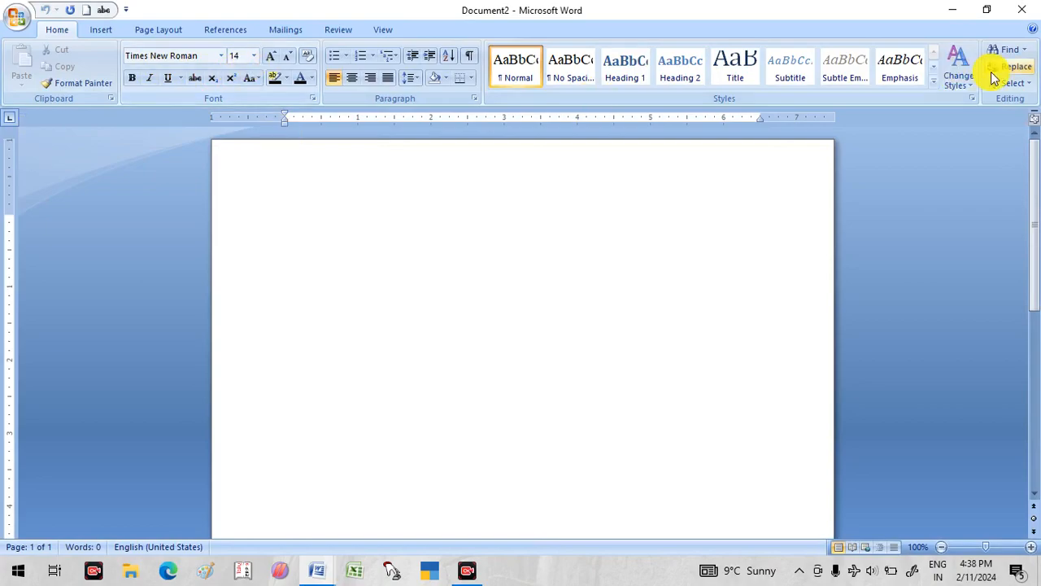
click(1023, 10)
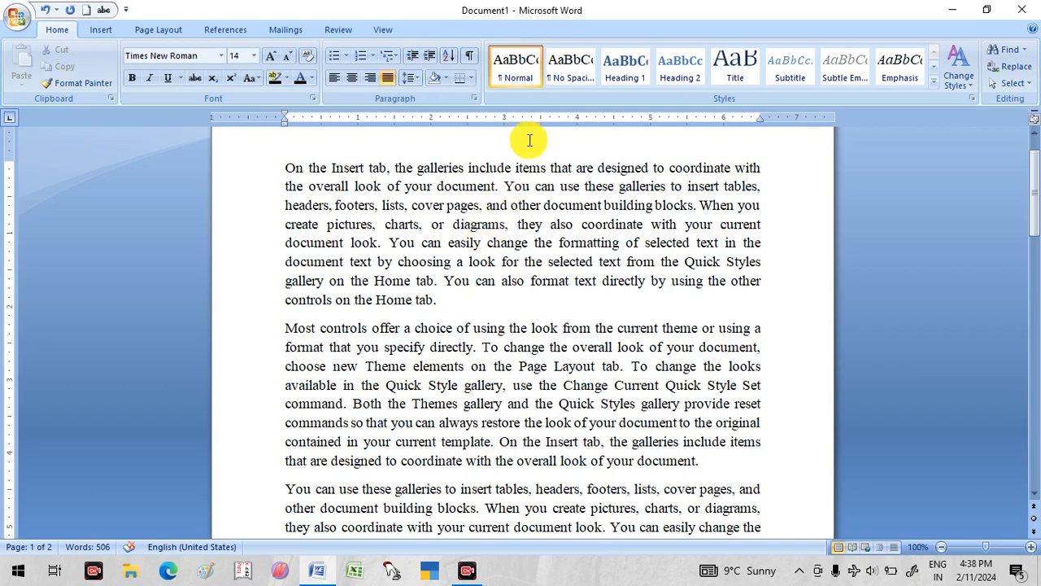
- Break the first paragraph after "the galleries include" and centre the resulting opening line
click(511, 167)
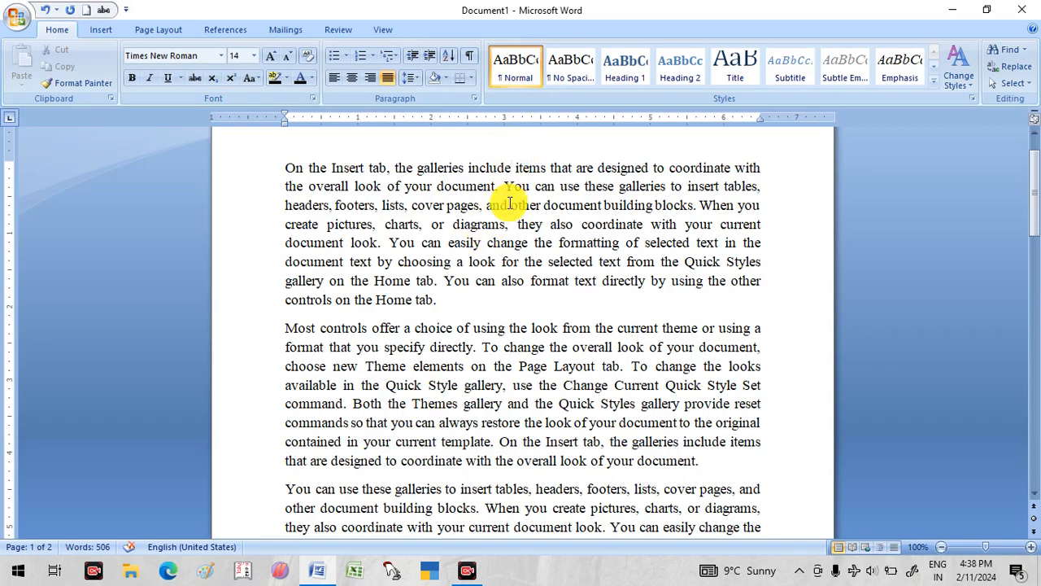
key(Return)
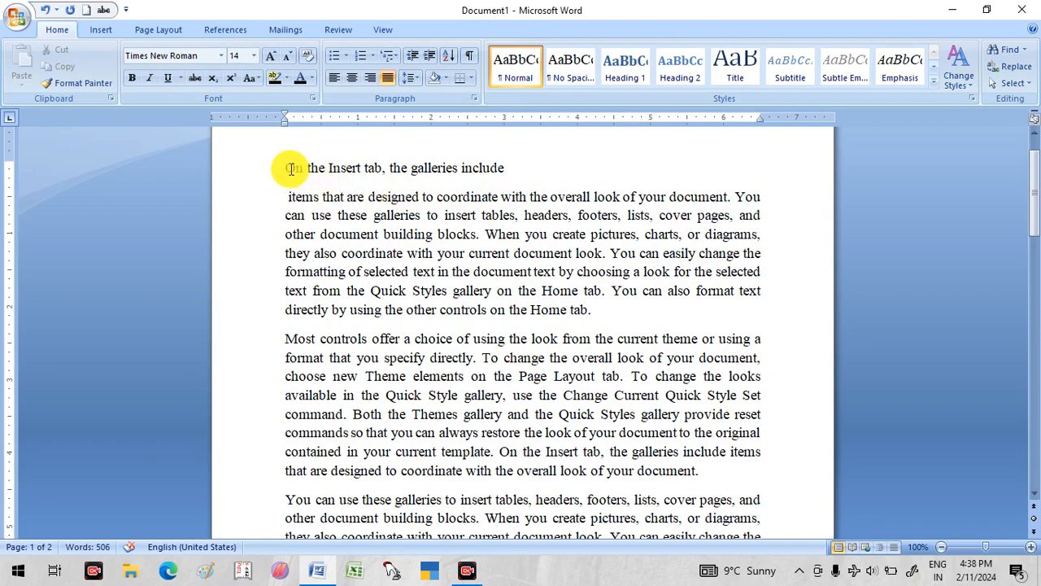
drag(289, 168, 489, 168)
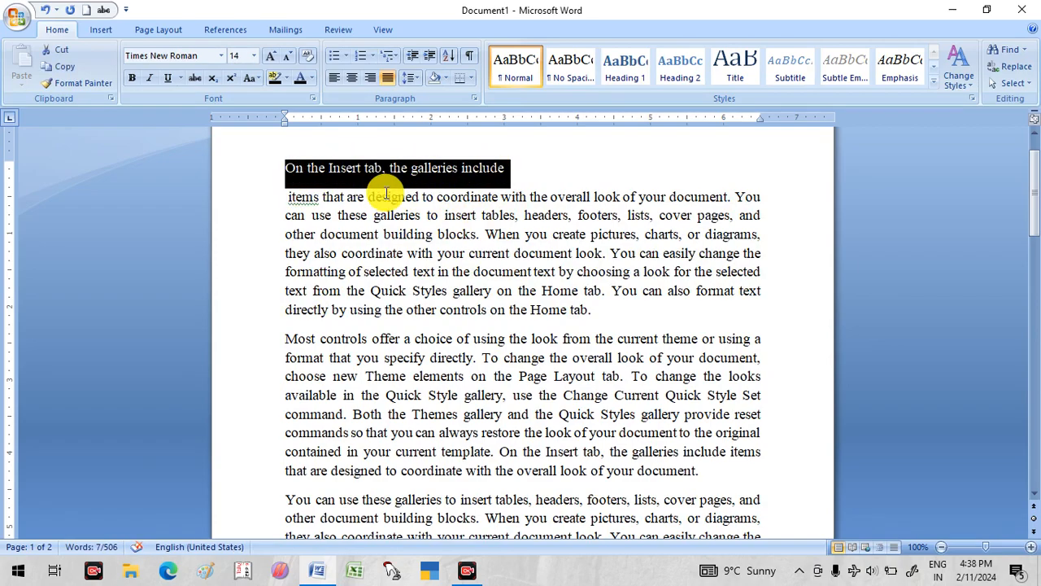
key(ctrl+e)
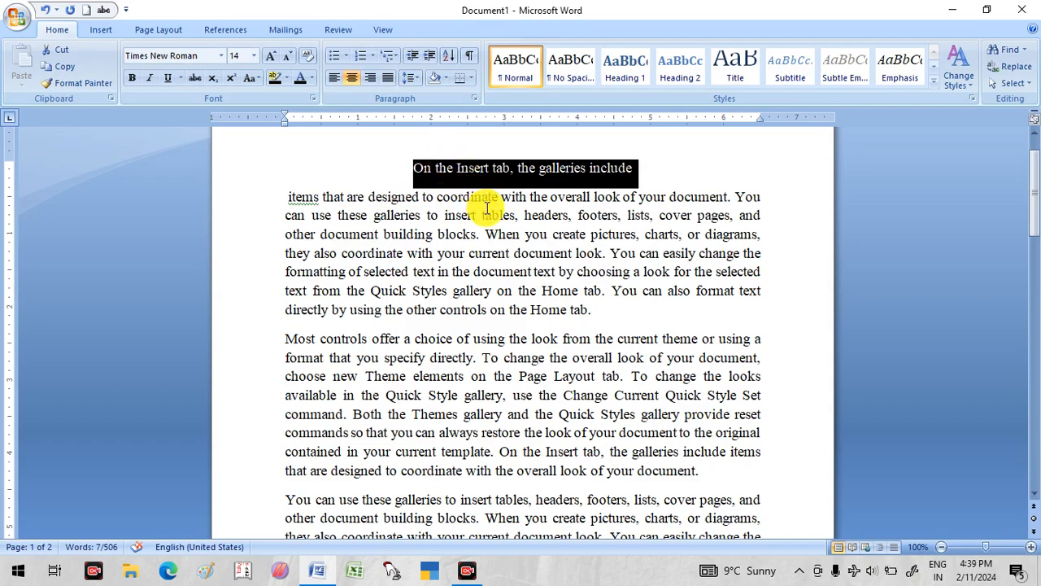
click(463, 298)
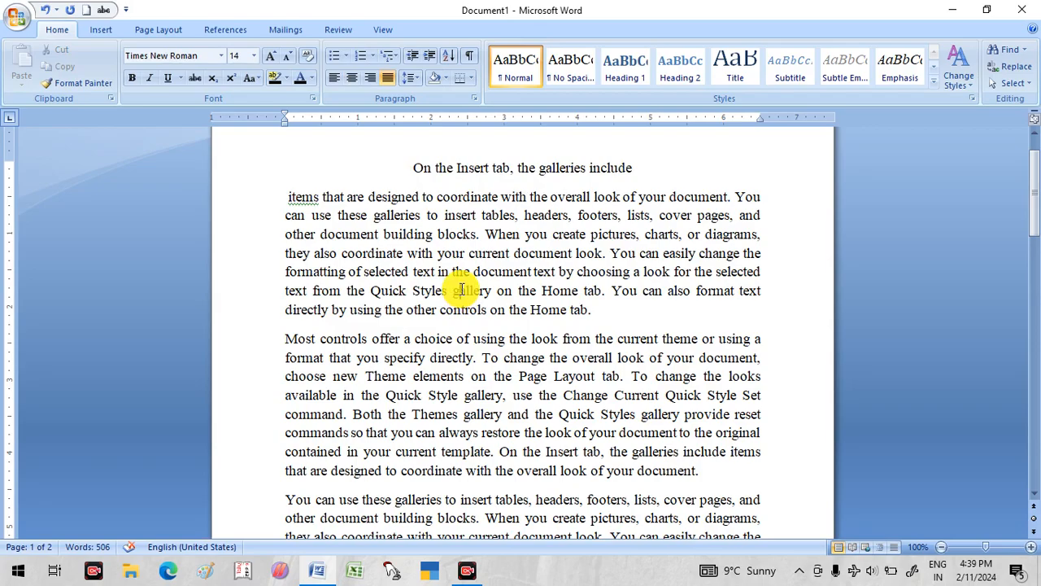
- Start a text search from the beginning of the document and enter "Home" as the search term
scroll(495, 366, down, 6)
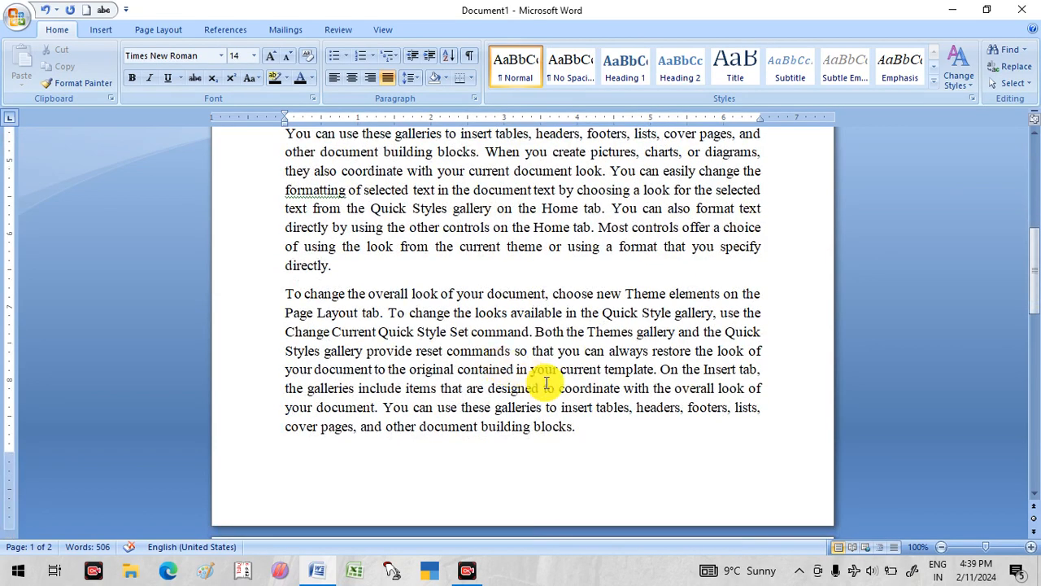
scroll(541, 386, up, 10)
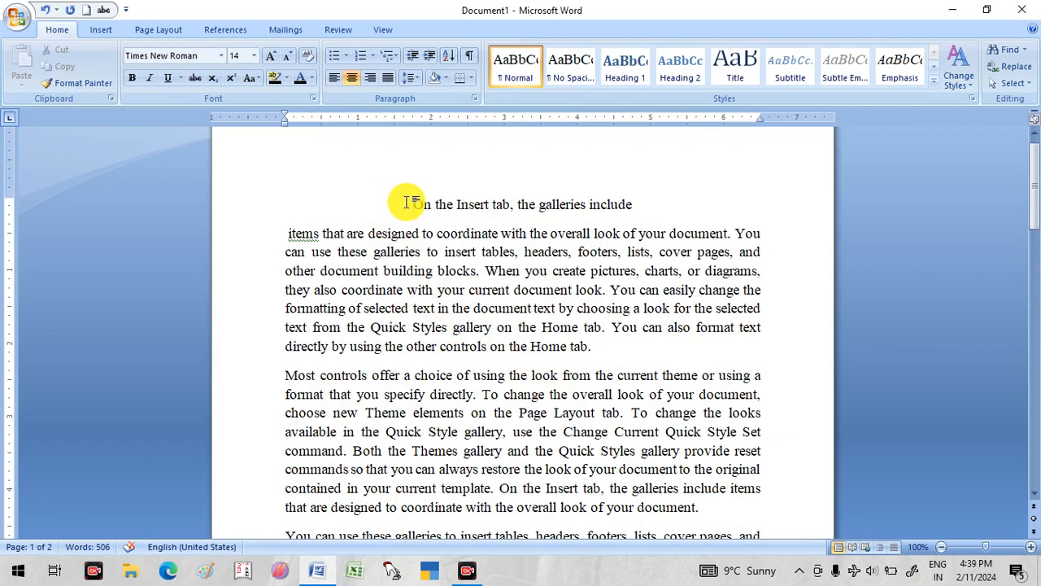
click(406, 201)
key(ctrl+f)
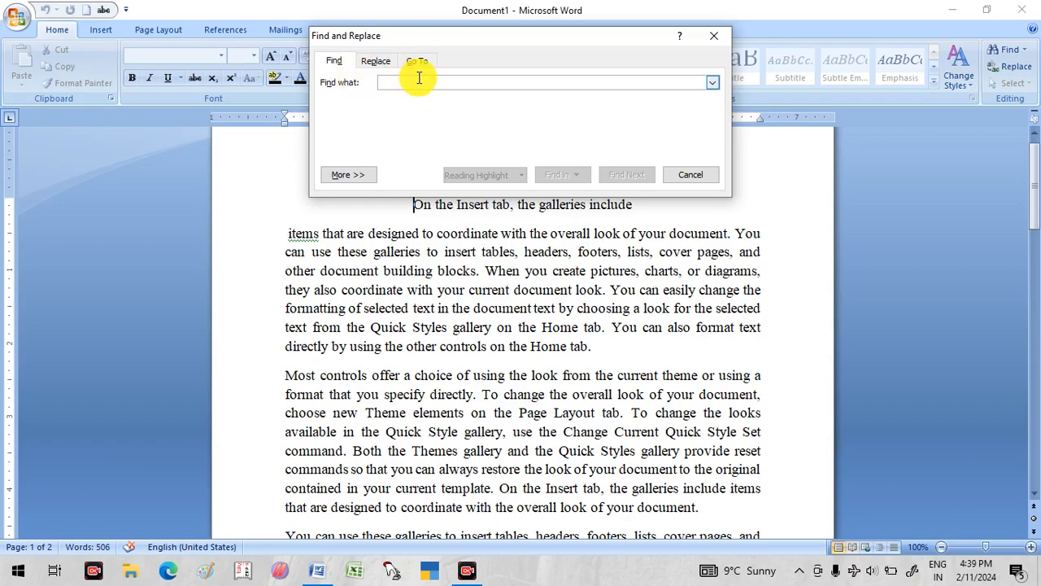
text(h)
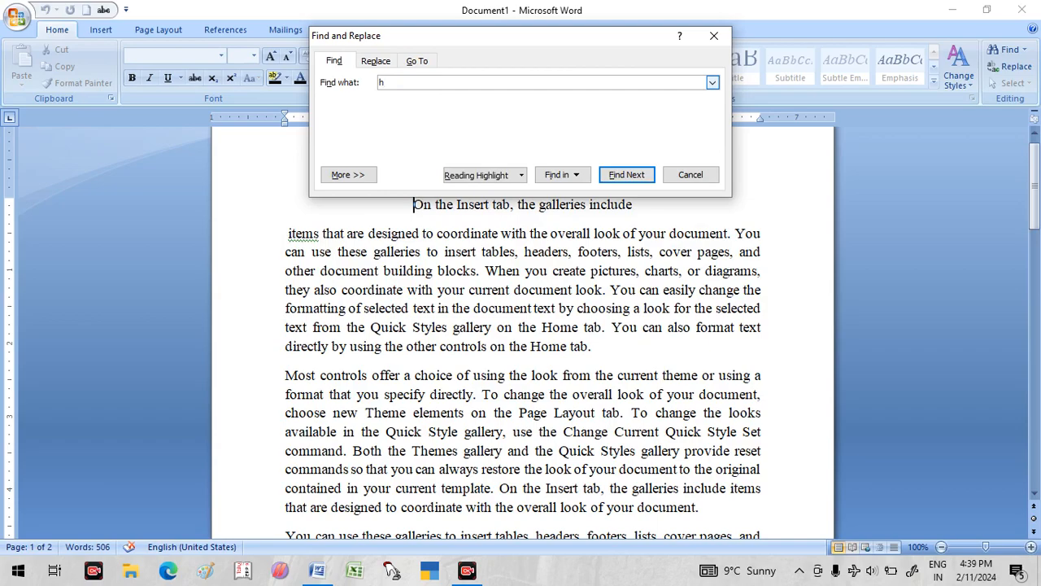
key(BackSpace)
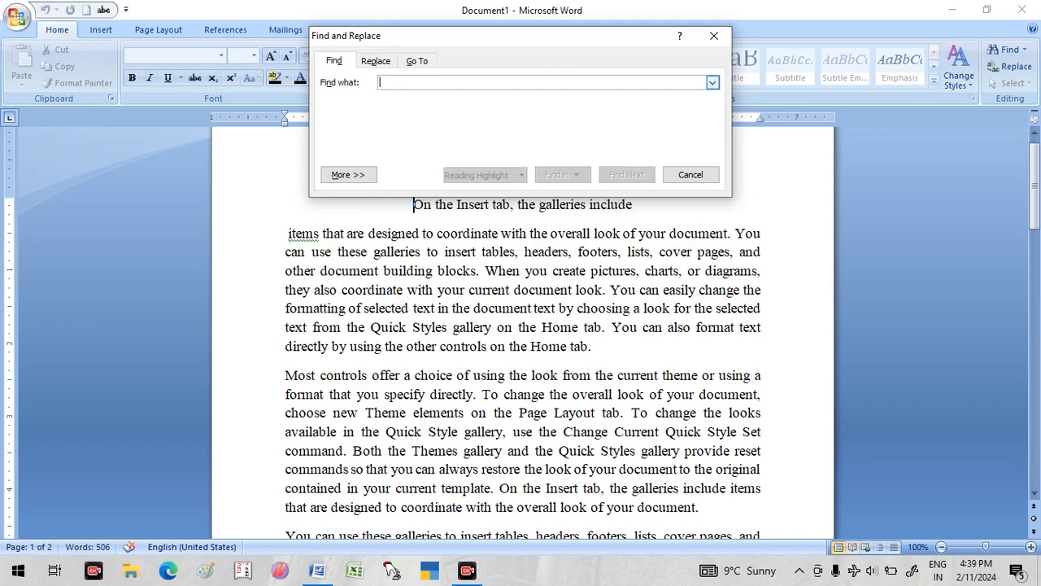
text(Home)
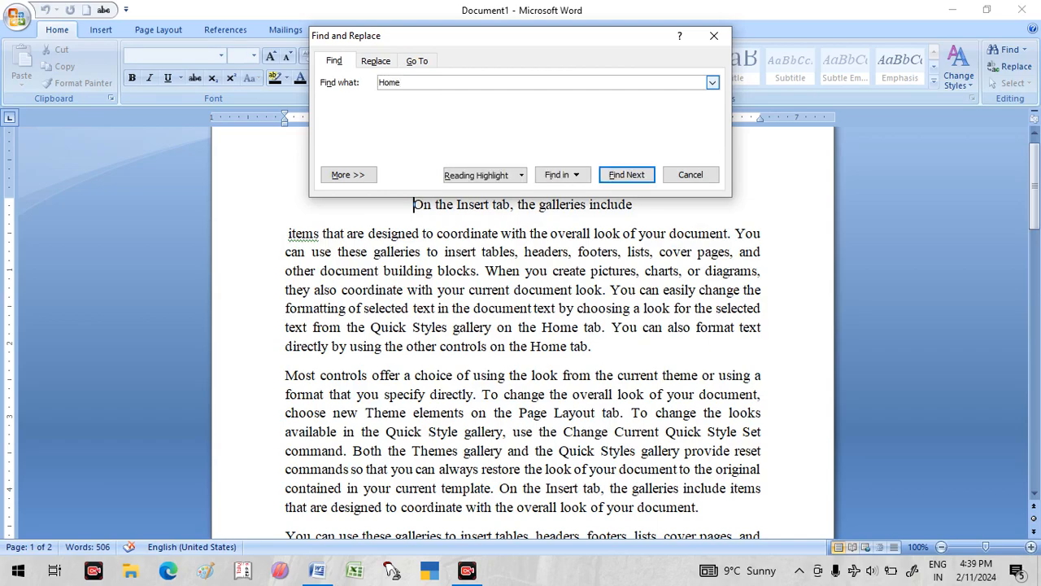
- Highlight all occurrences of "Home" in the main document with Reading Highlight and look through them
click(582, 171)
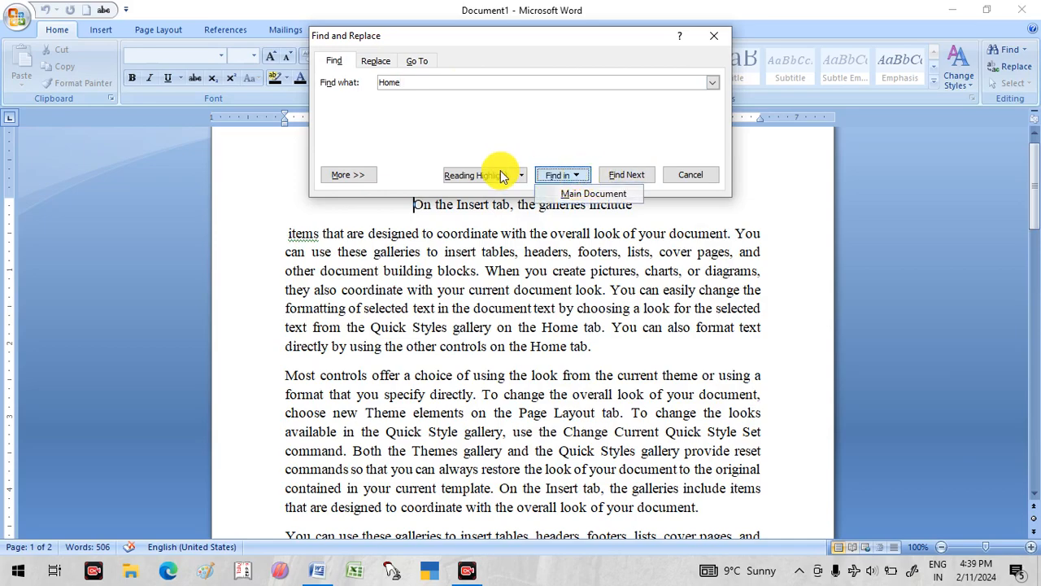
click(529, 150)
click(517, 174)
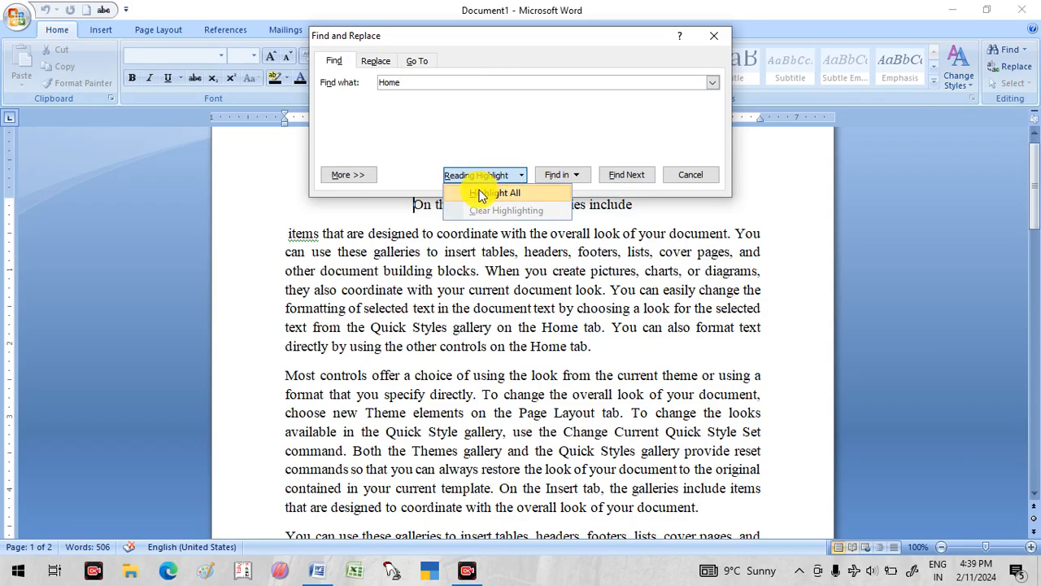
click(491, 196)
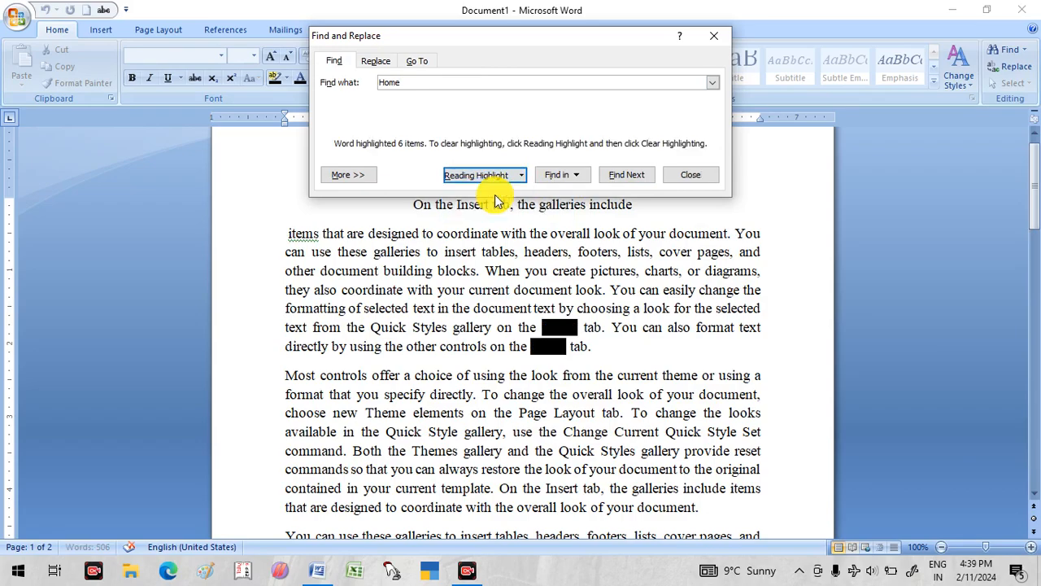
scroll(643, 385, down, 4)
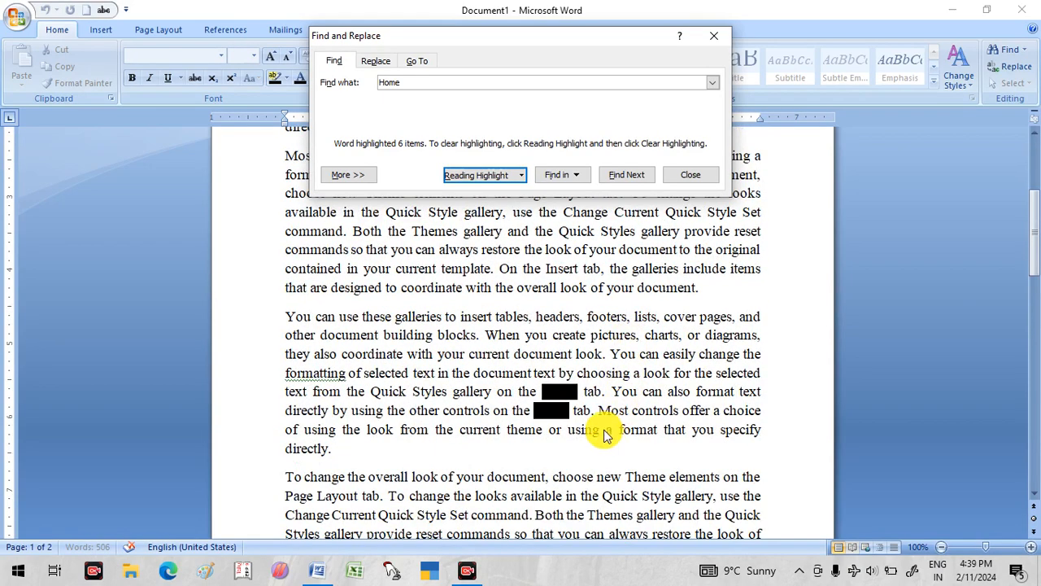
scroll(540, 349, up, 2)
- Clear the reading highlight from all occurrences of "Home"
click(463, 178)
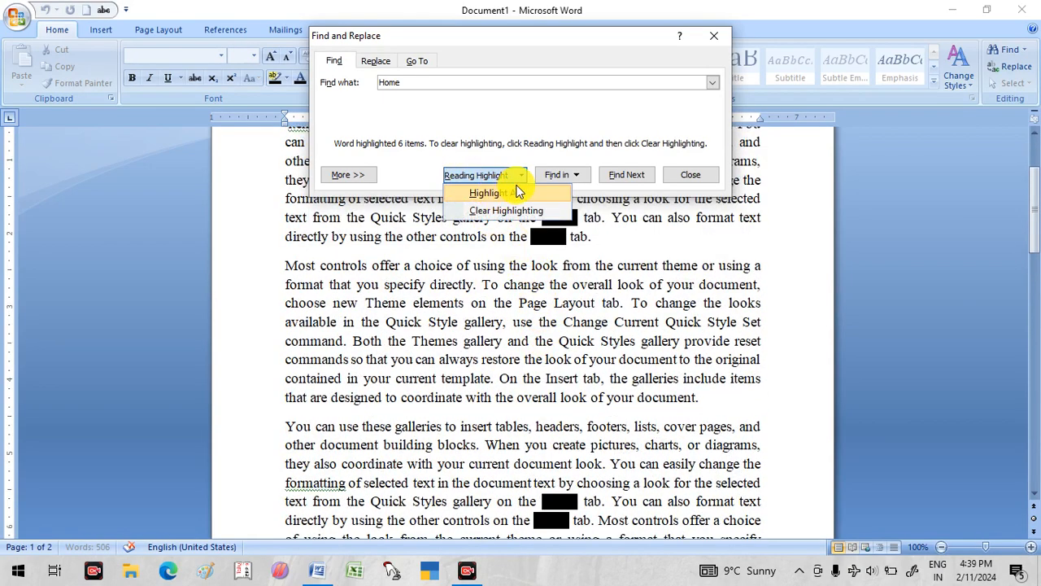
click(568, 176)
click(513, 175)
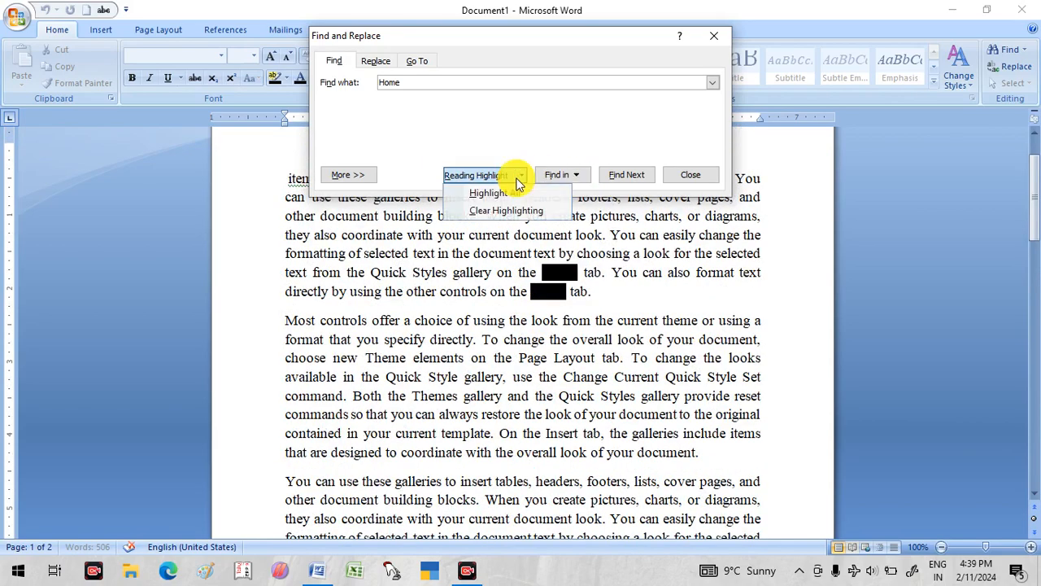
click(490, 210)
scroll(383, 268, up, 1)
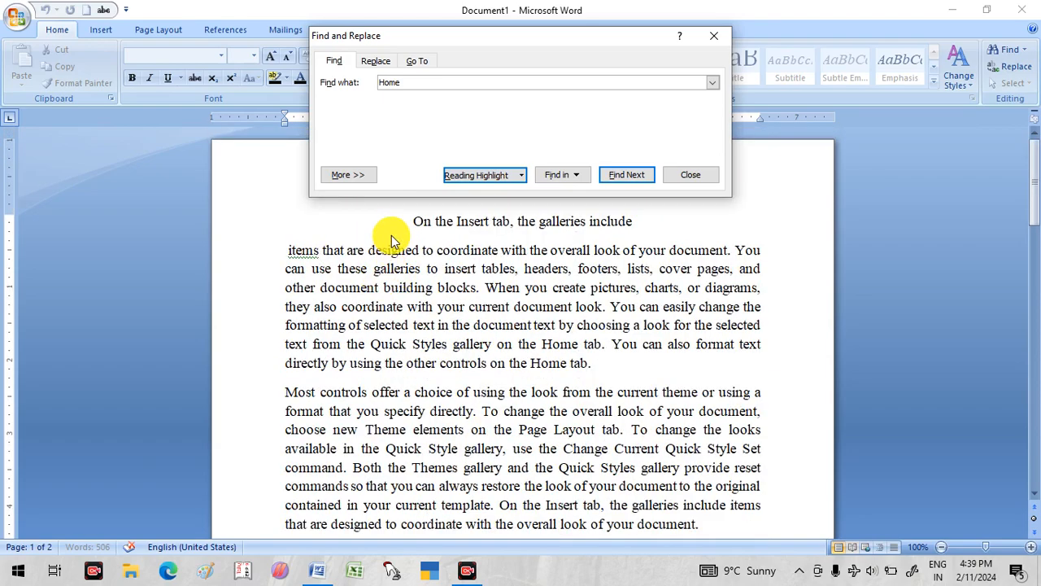
- Step through each occurrence of "Home" from the start of the document until the search ends, and close the search dialog
click(407, 217)
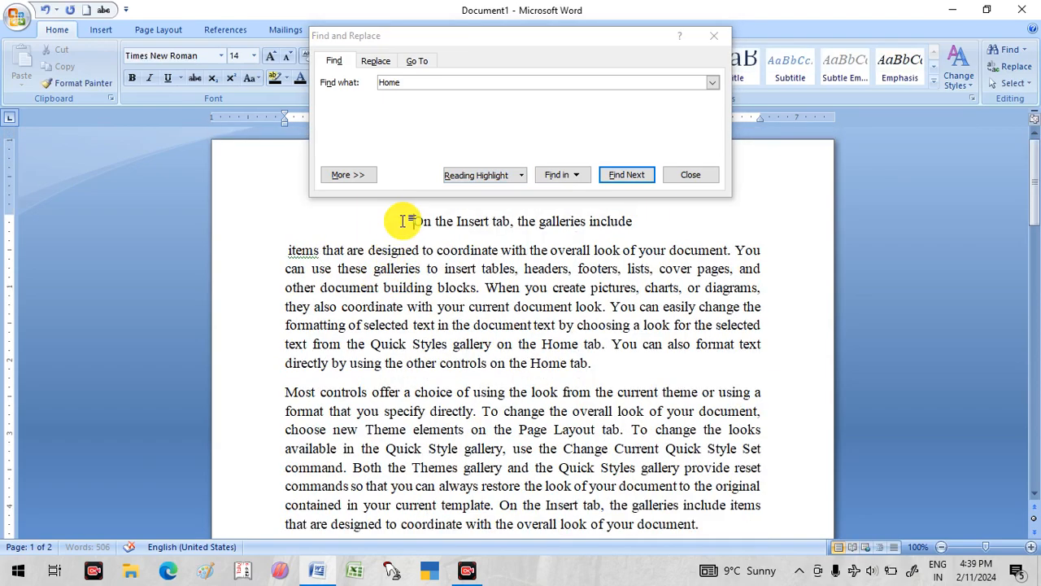
click(622, 178)
click(621, 178)
click(621, 179)
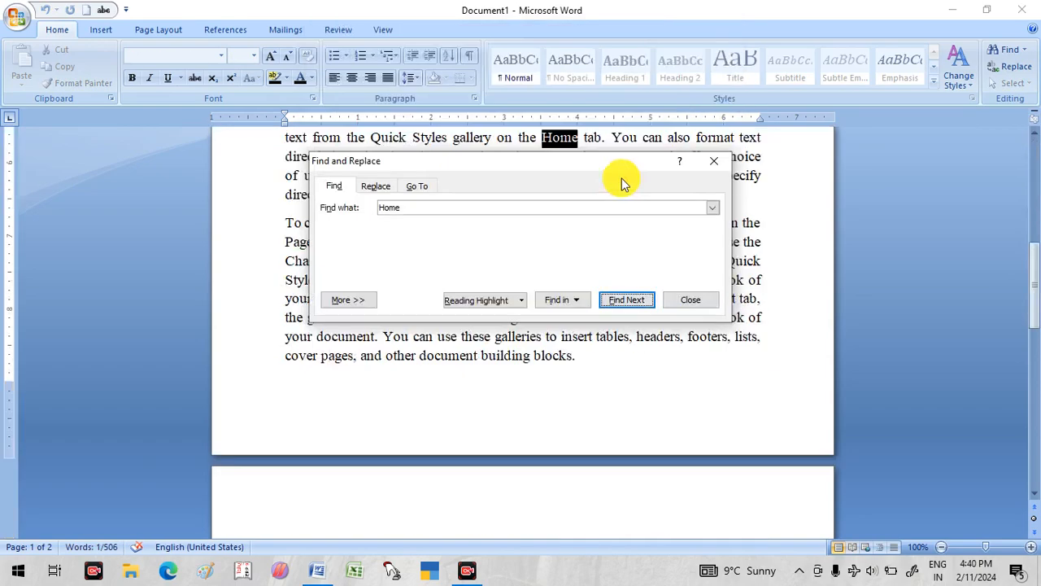
drag(593, 168, 606, 379)
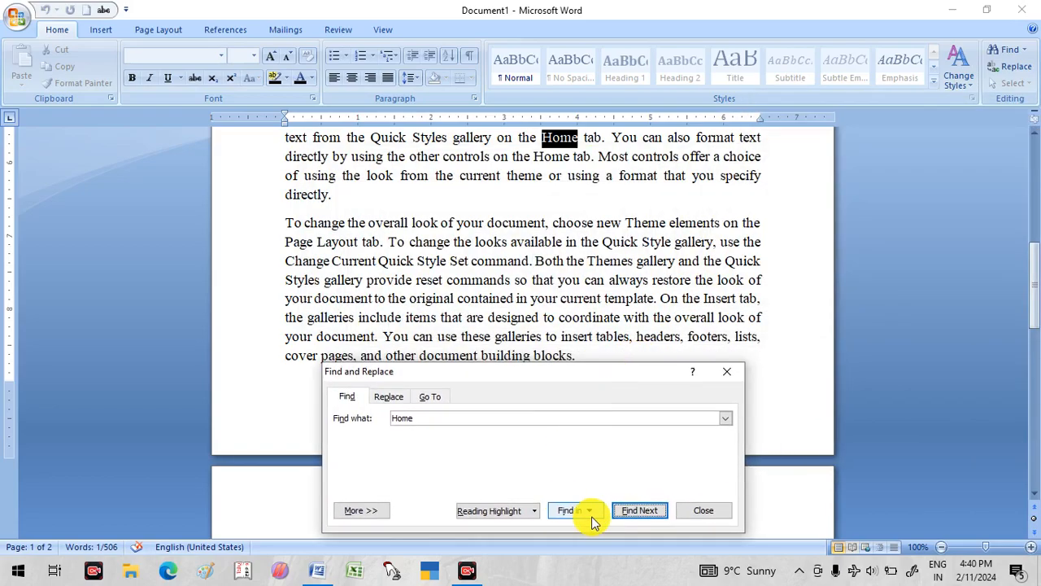
click(631, 516)
click(630, 514)
click(631, 514)
click(630, 514)
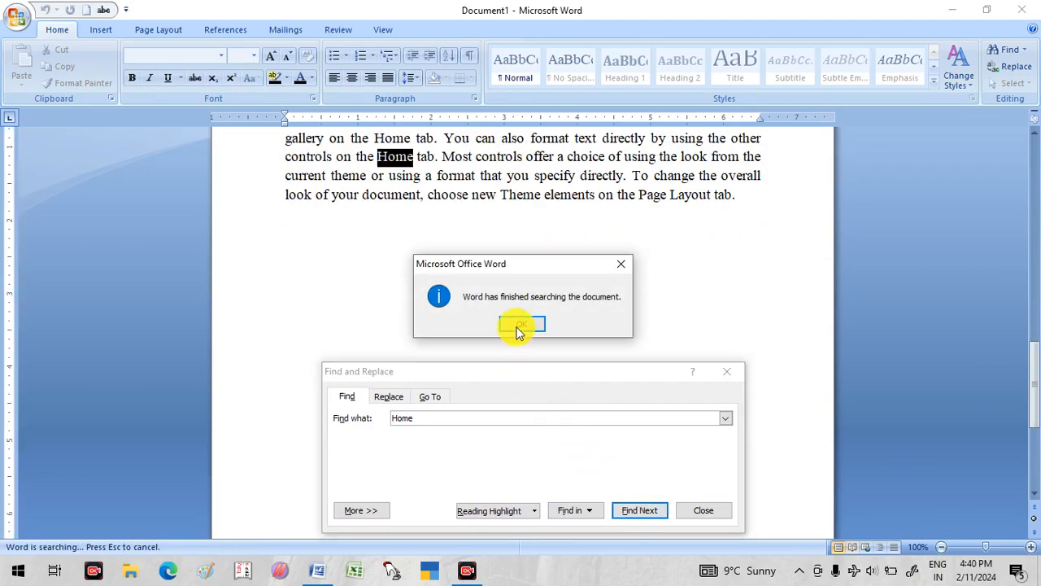
click(514, 325)
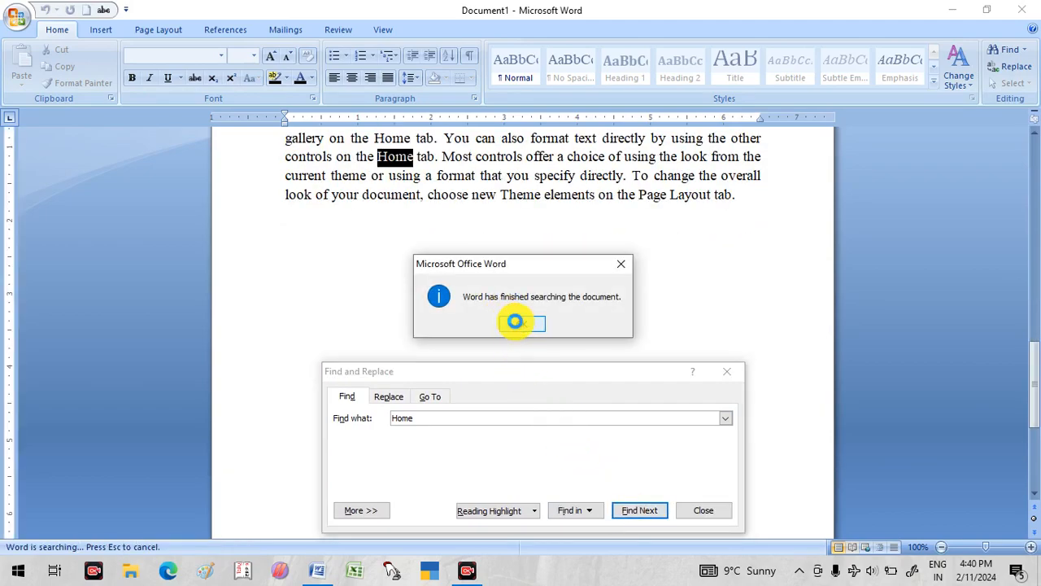
click(727, 372)
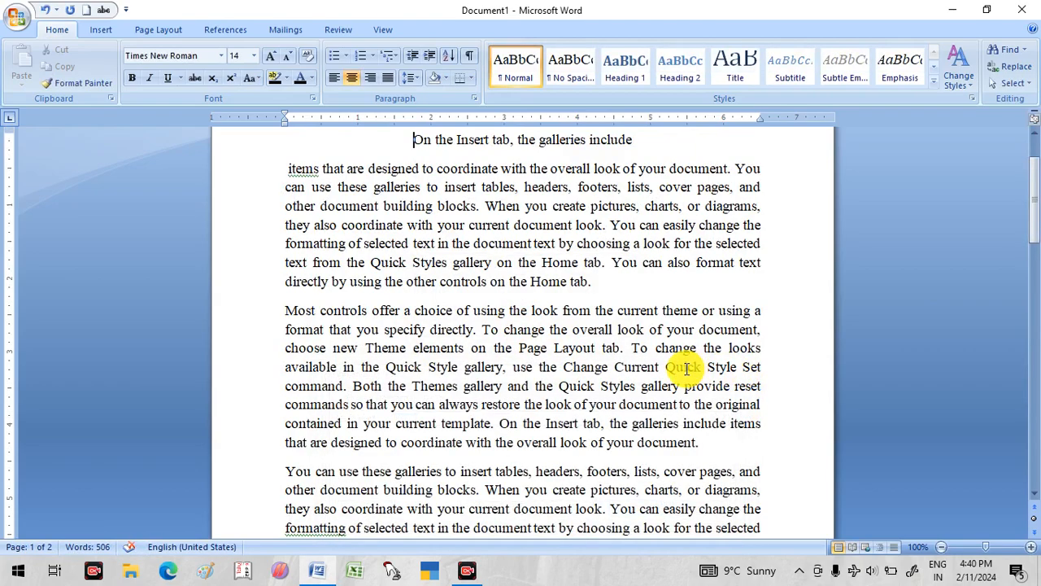
- Jump to page 2 of the document with the Go To command and close the dialog
scroll(561, 391, up, 1)
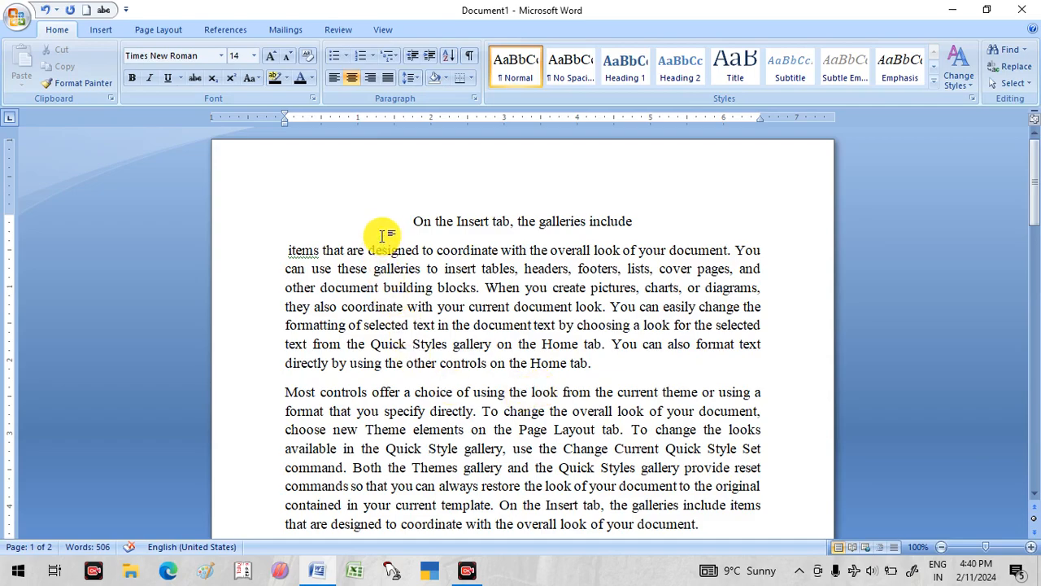
scroll(391, 227, down, 8)
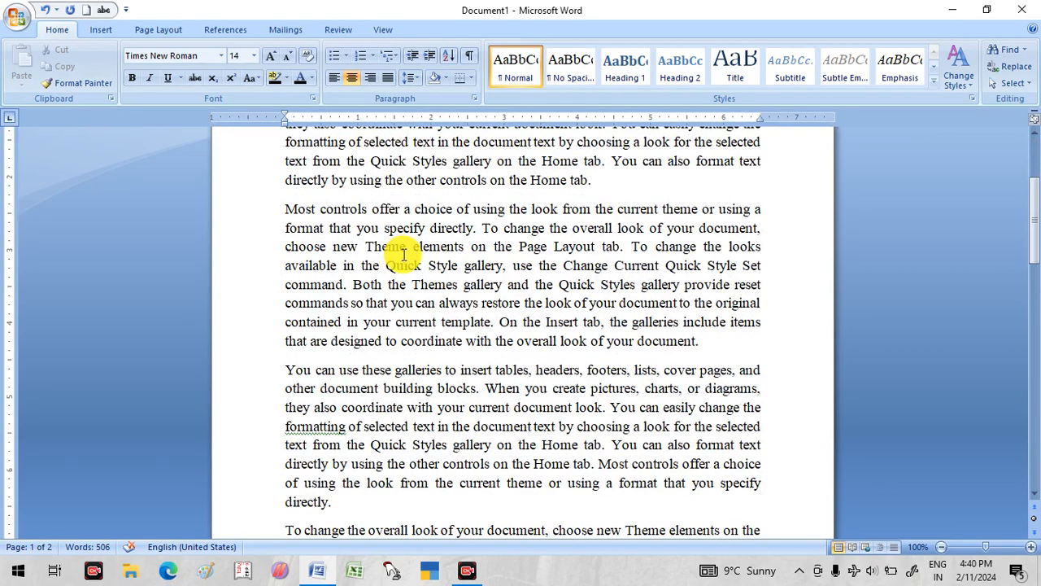
scroll(417, 295, up, 3)
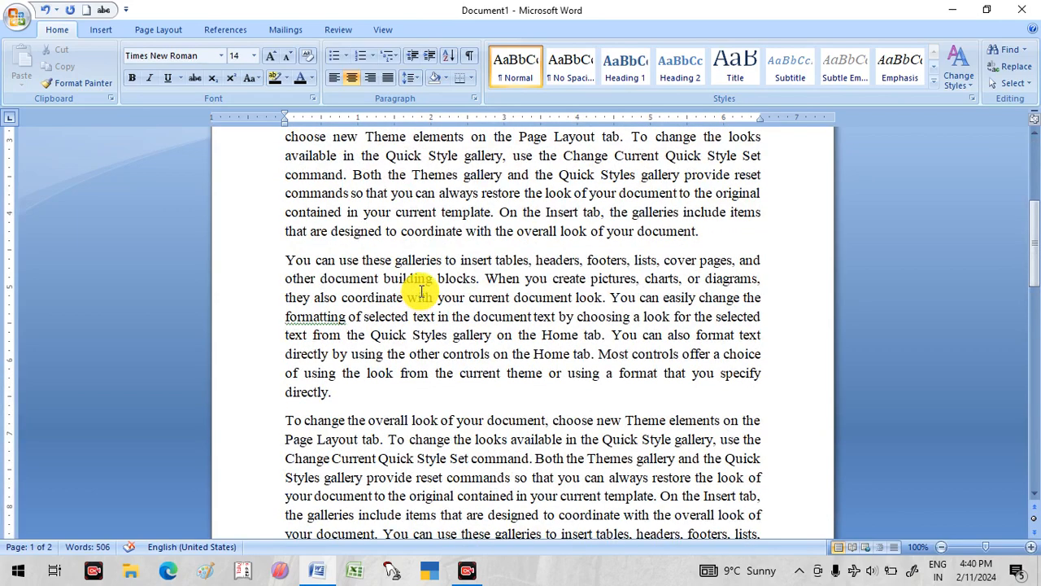
scroll(420, 295, down, 10)
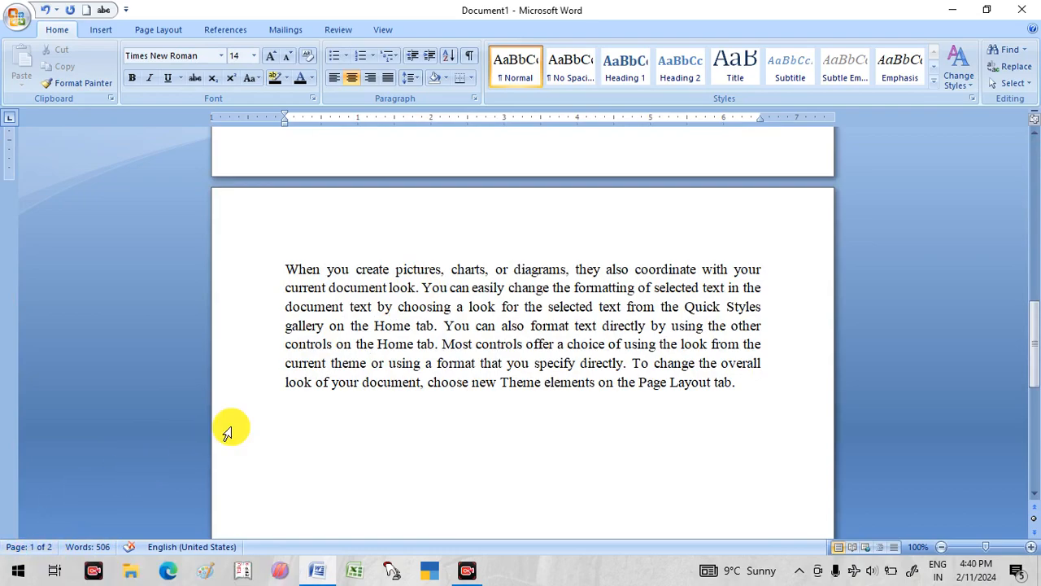
scroll(233, 430, up, 17)
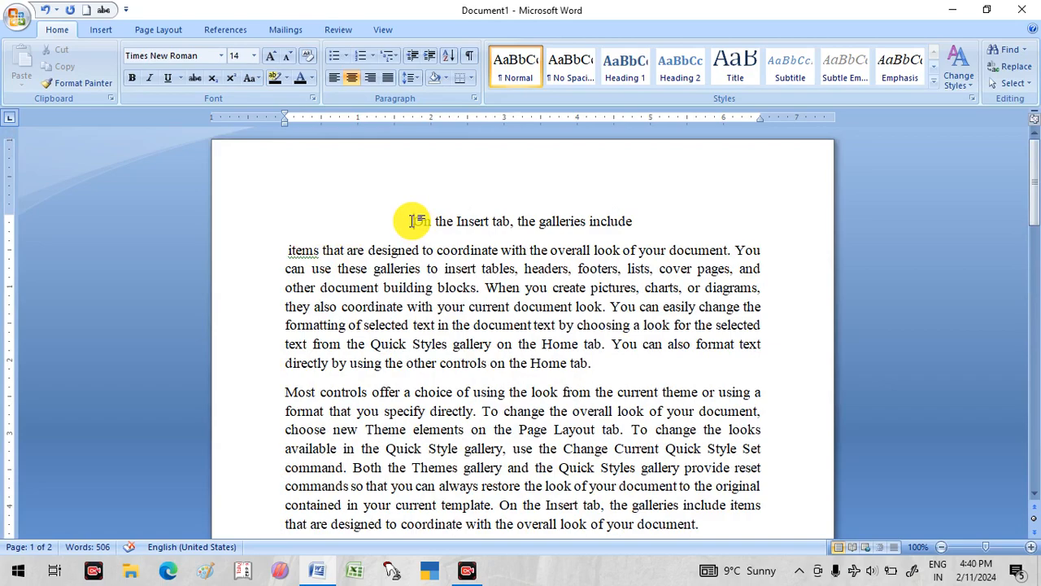
key(ctrl+g)
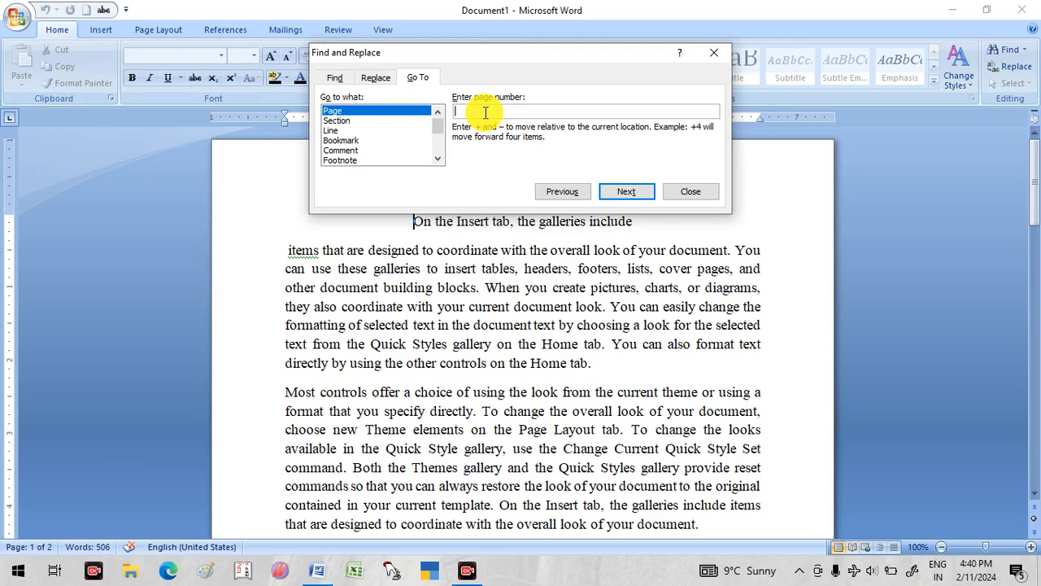
text(2)
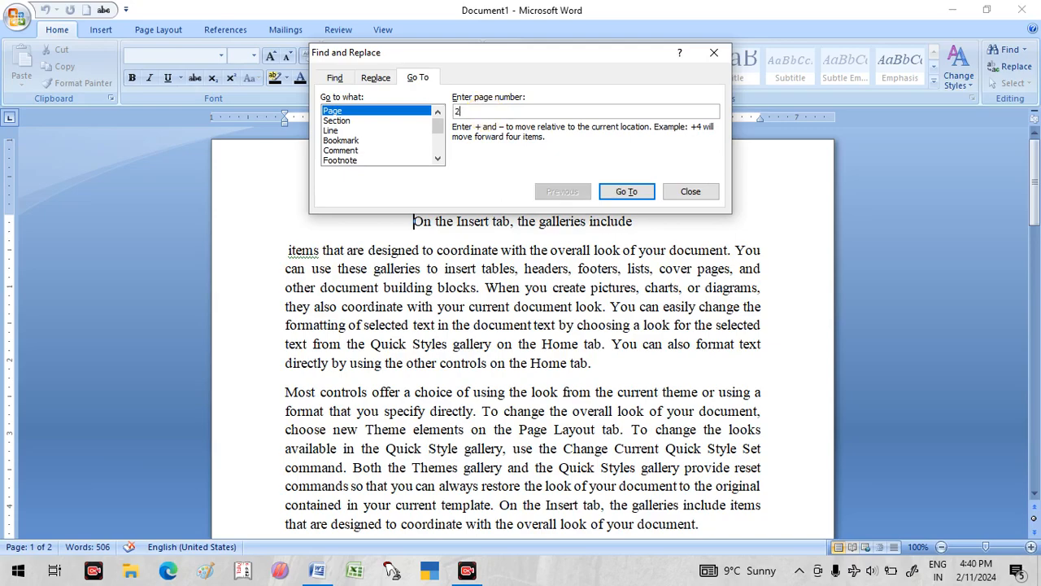
click(625, 195)
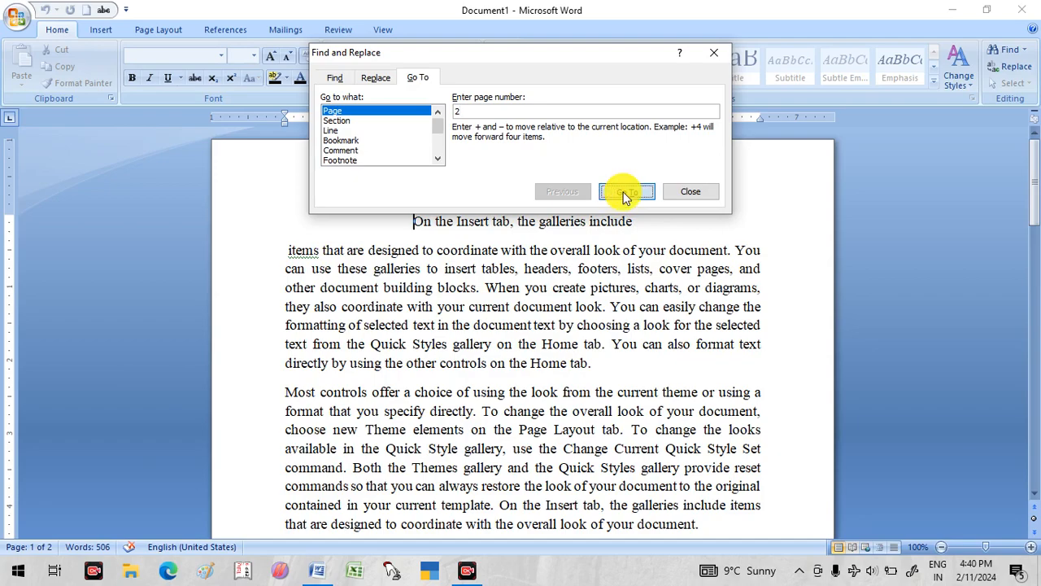
click(684, 193)
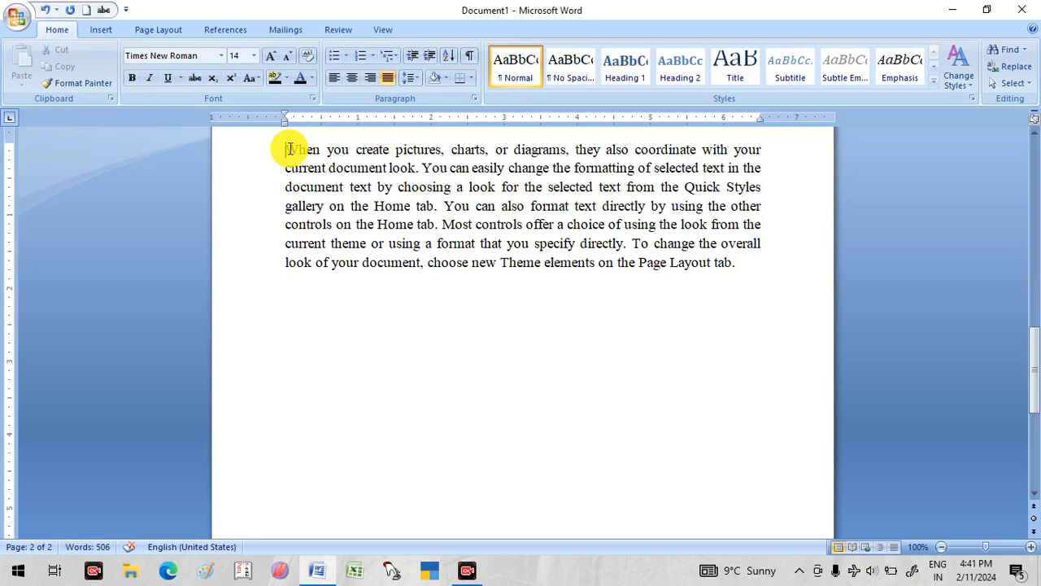
- Open the Replace command at the start of the document and pick out both occurrences of "Home" in the first body paragraph
scroll(358, 319, up, 15)
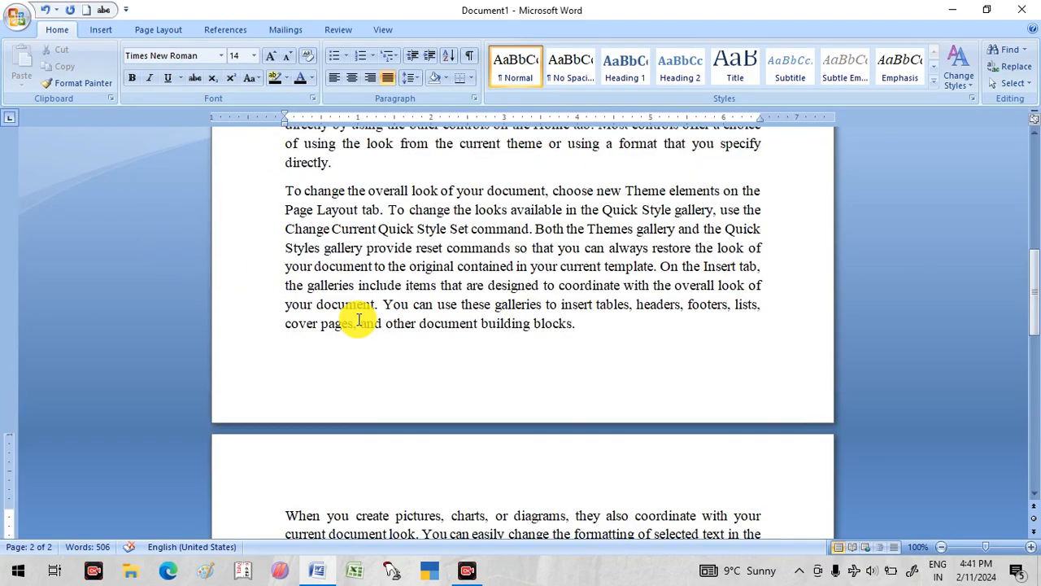
click(383, 219)
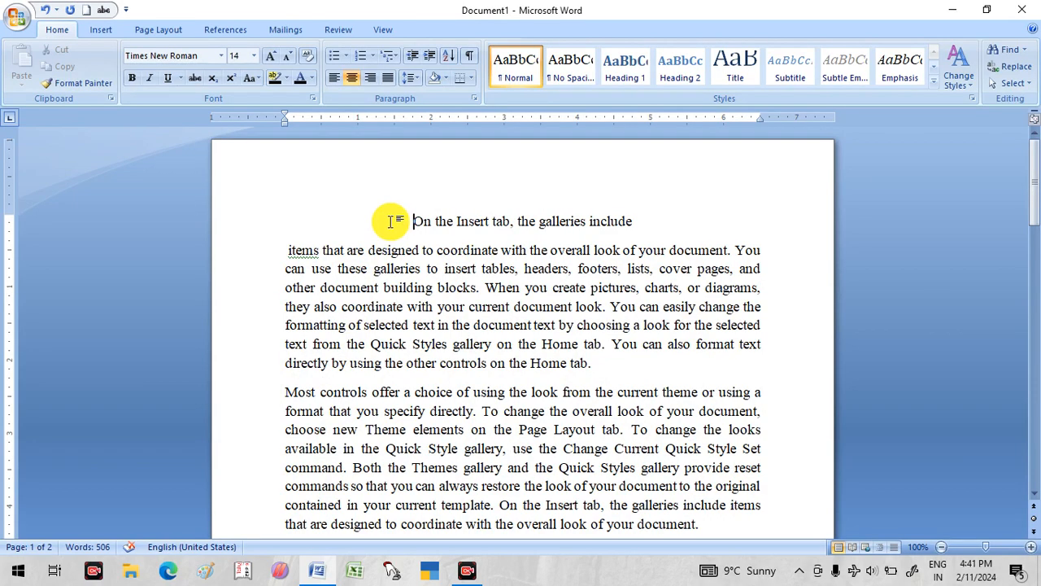
key(ctrl+h)
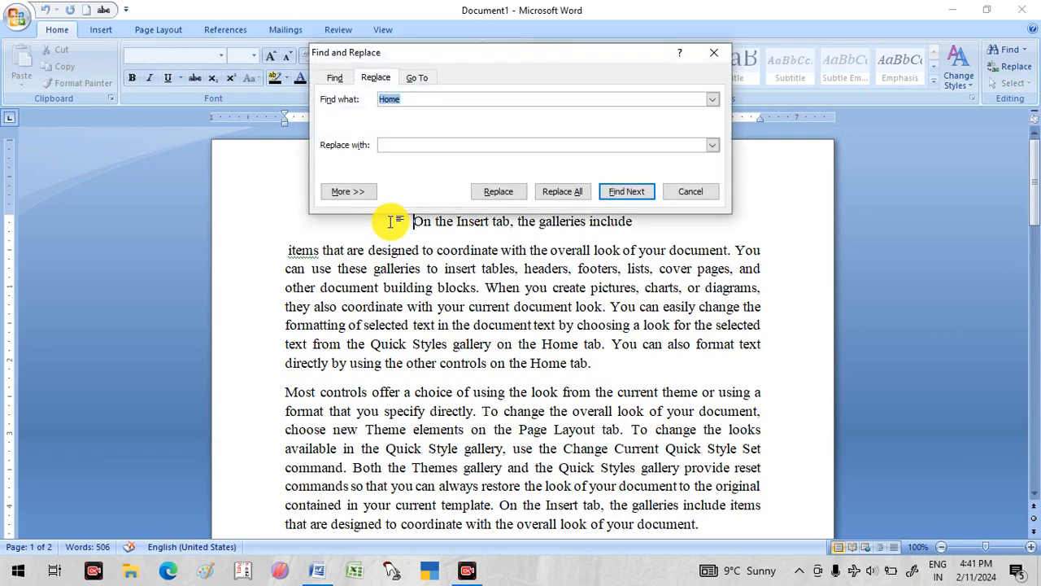
click(407, 98)
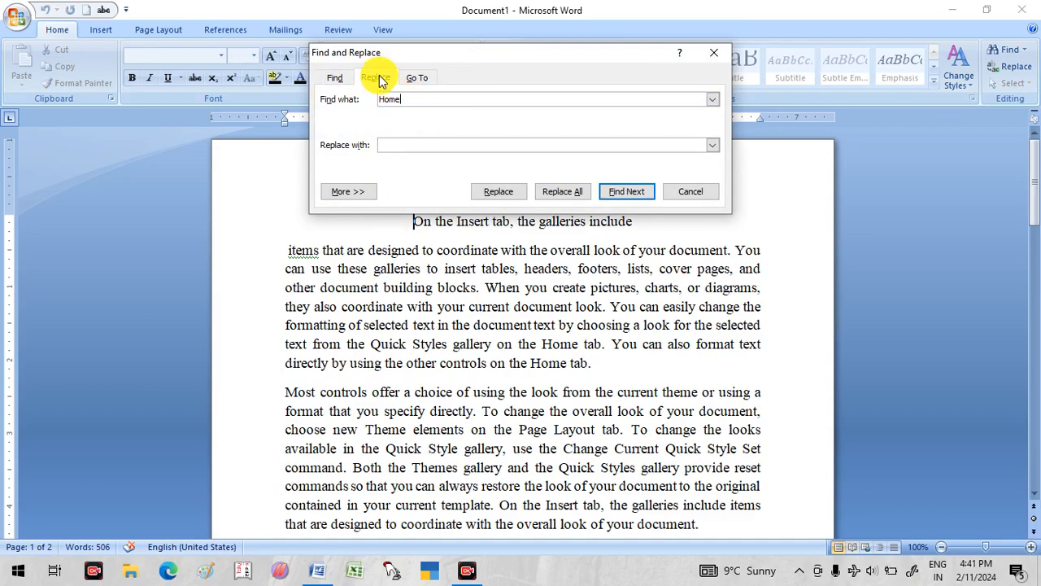
click(542, 362)
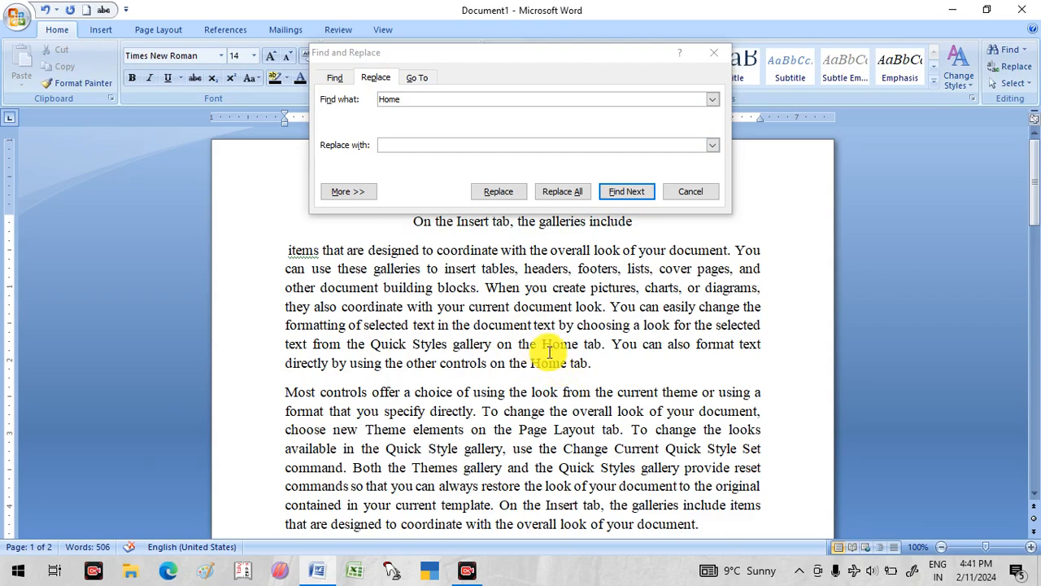
double_click(559, 344)
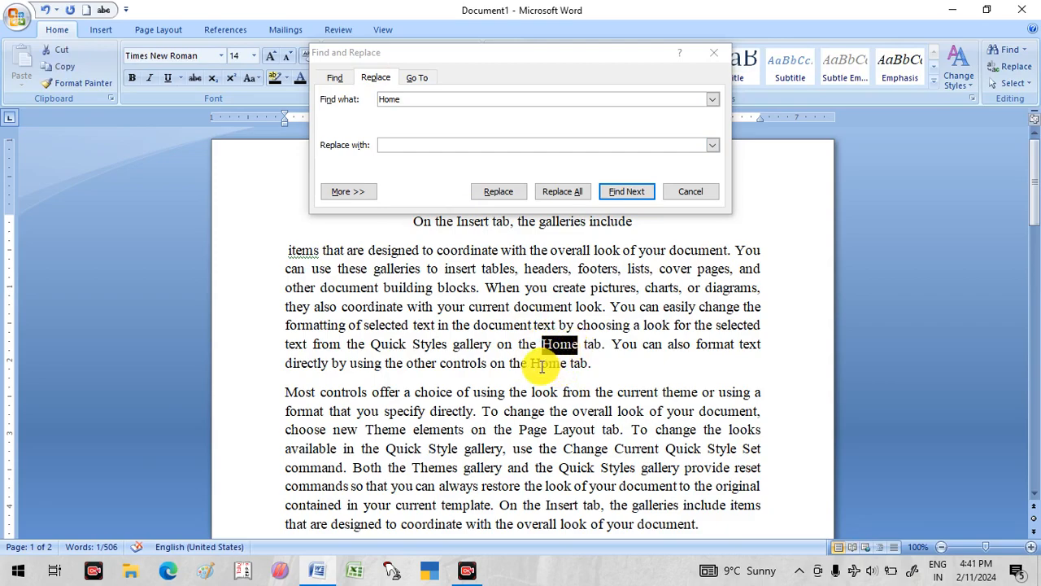
double_click(550, 363)
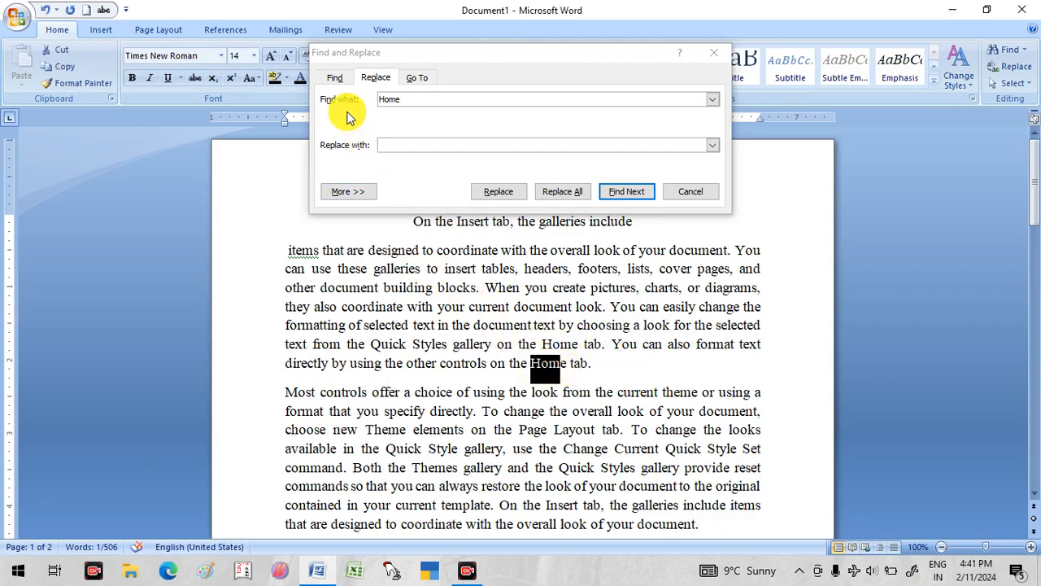
- Replace all occurrences of "Home" with "House" throughout the document
click(401, 144)
text(-4)
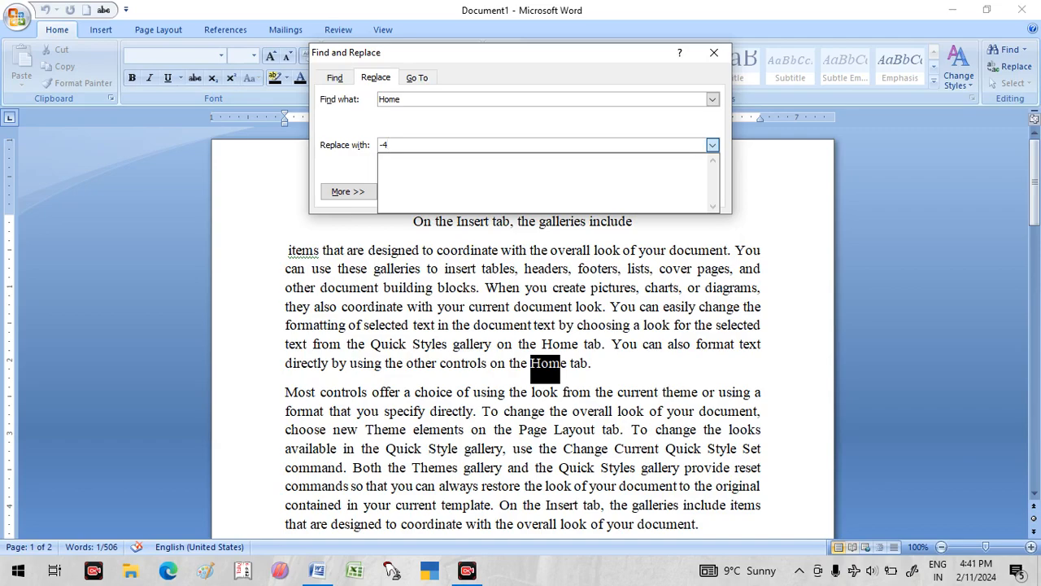
text(House)
click(328, 162)
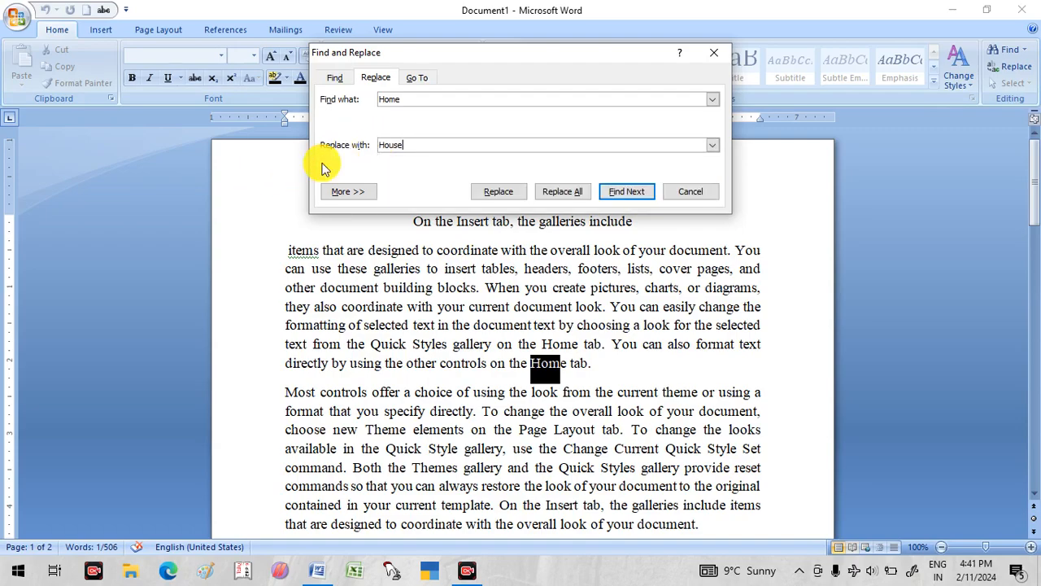
click(565, 190)
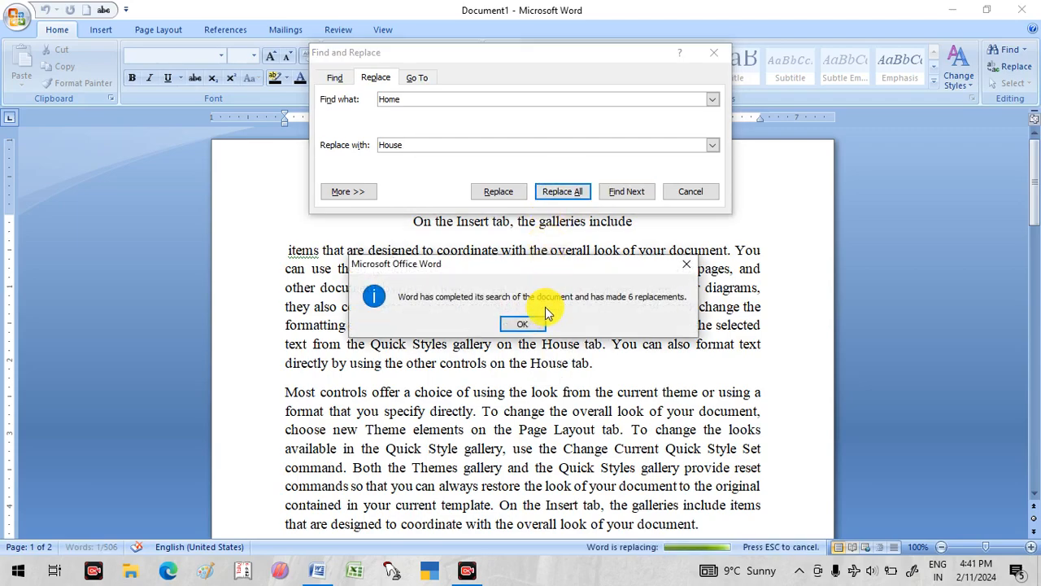
click(521, 324)
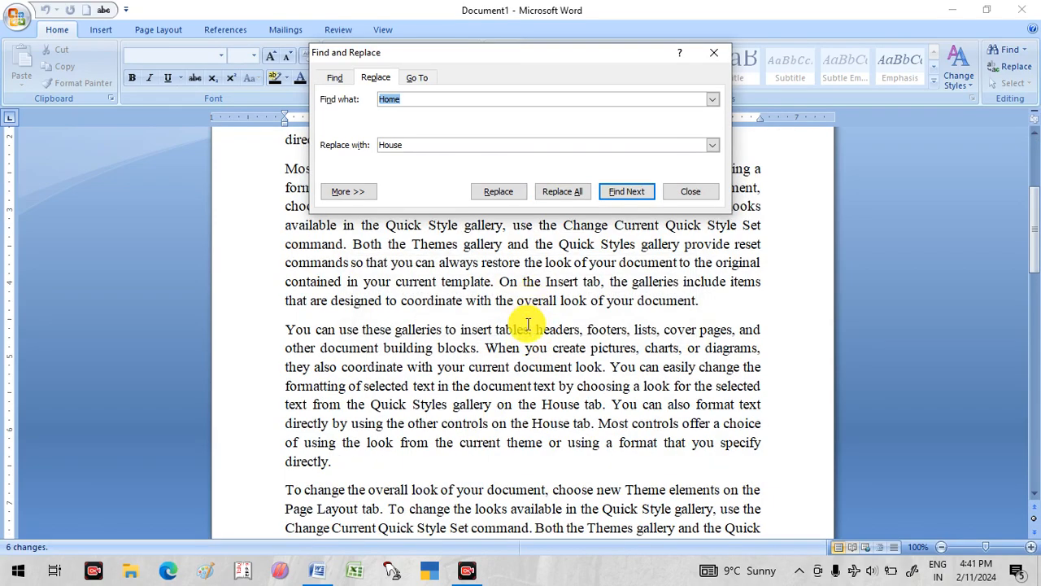
- Check the replaced words in the first body paragraph and close the Find and Replace dialog
scroll(508, 347, up, 3)
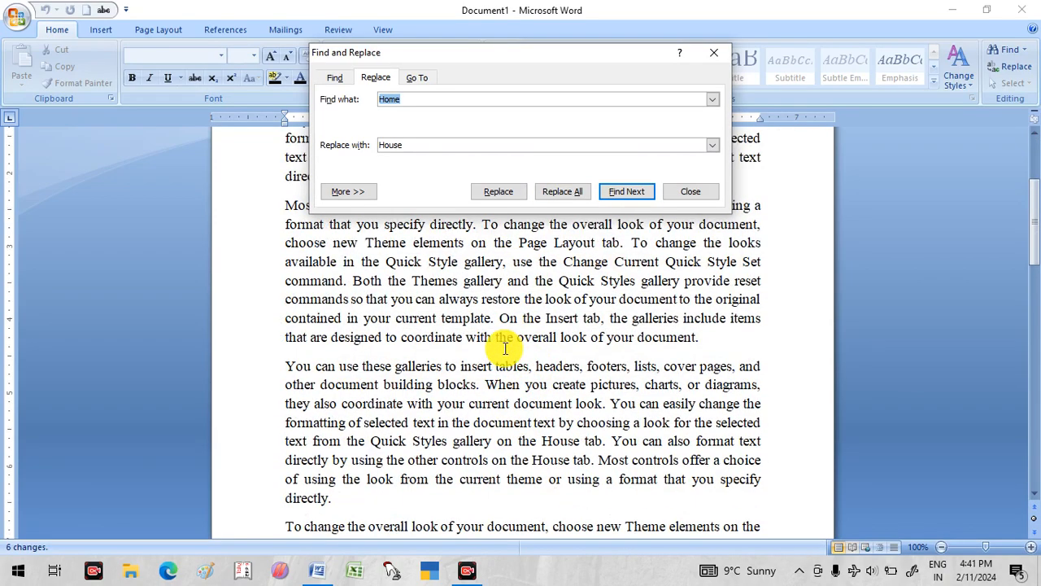
scroll(504, 349, up, 2)
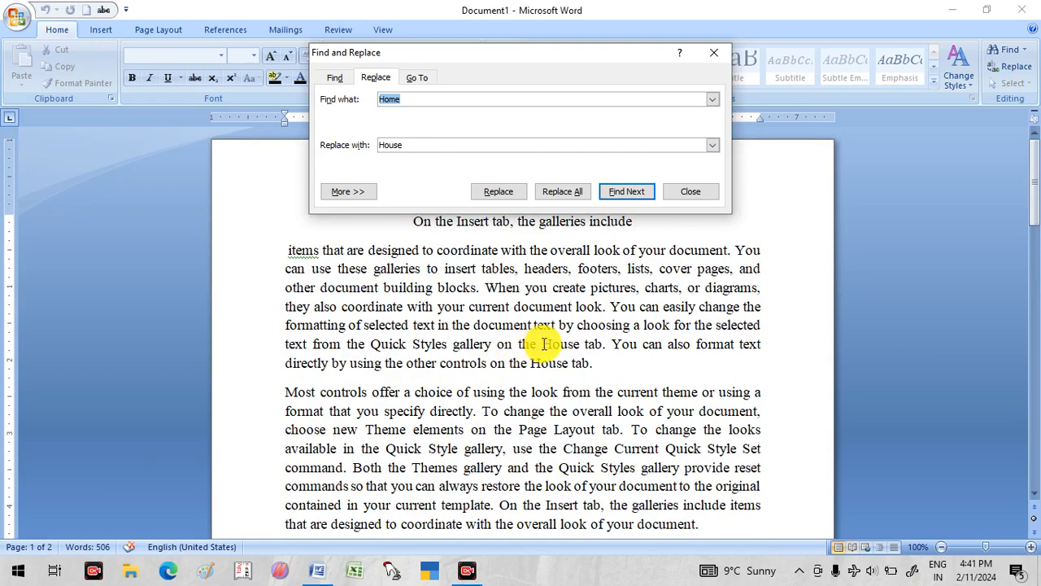
click(530, 363)
double_click(561, 344)
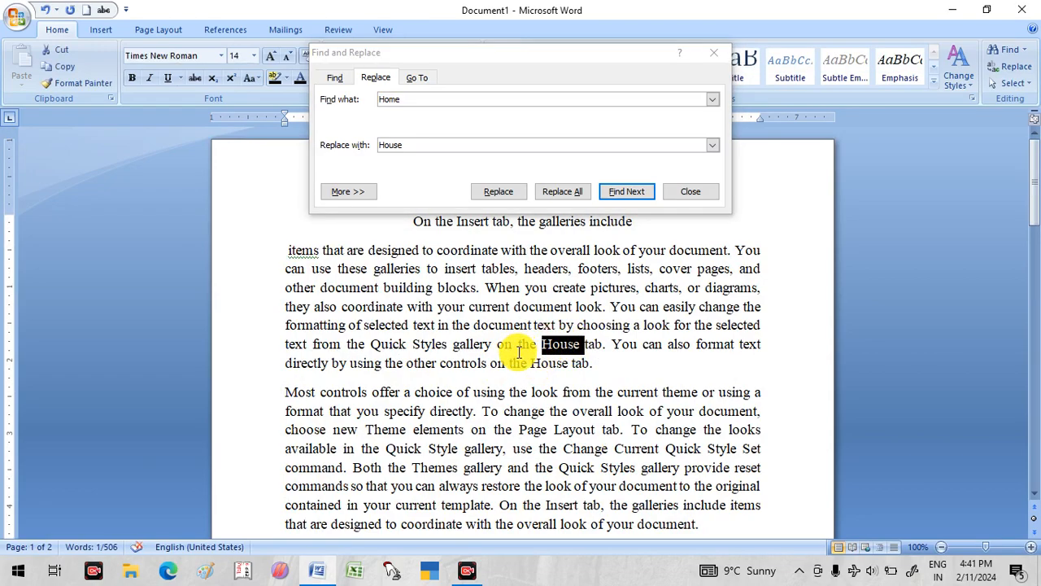
double_click(545, 364)
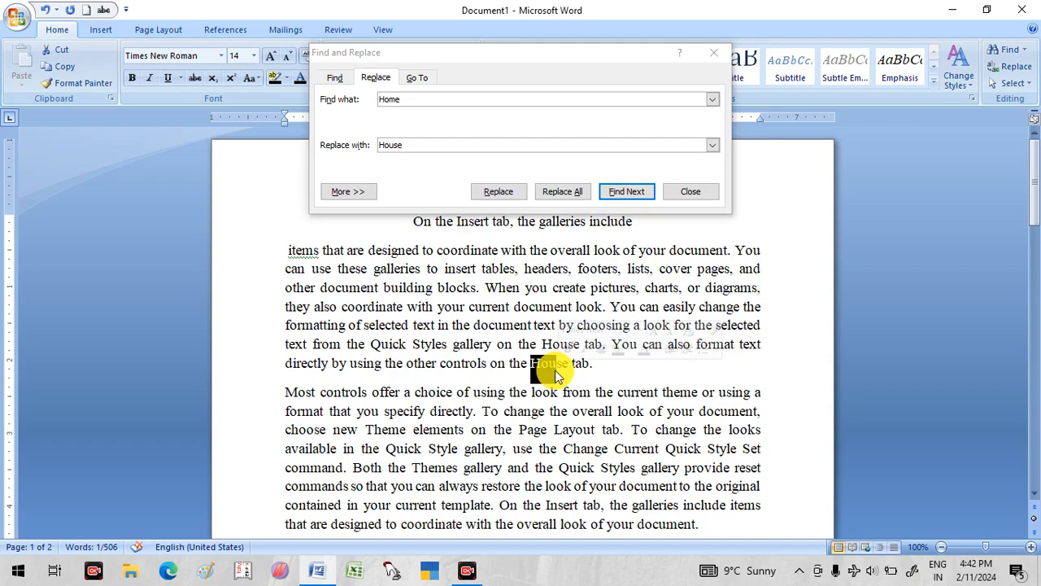
click(690, 191)
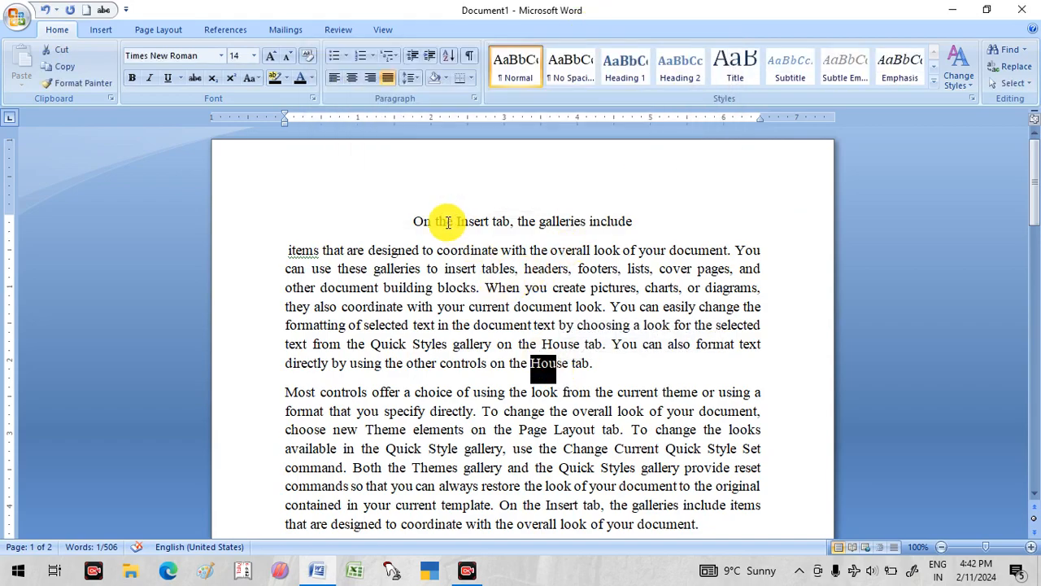
- Italicise the centred first line and the paragraph below it, and remove the italics from both again
drag(416, 218, 649, 226)
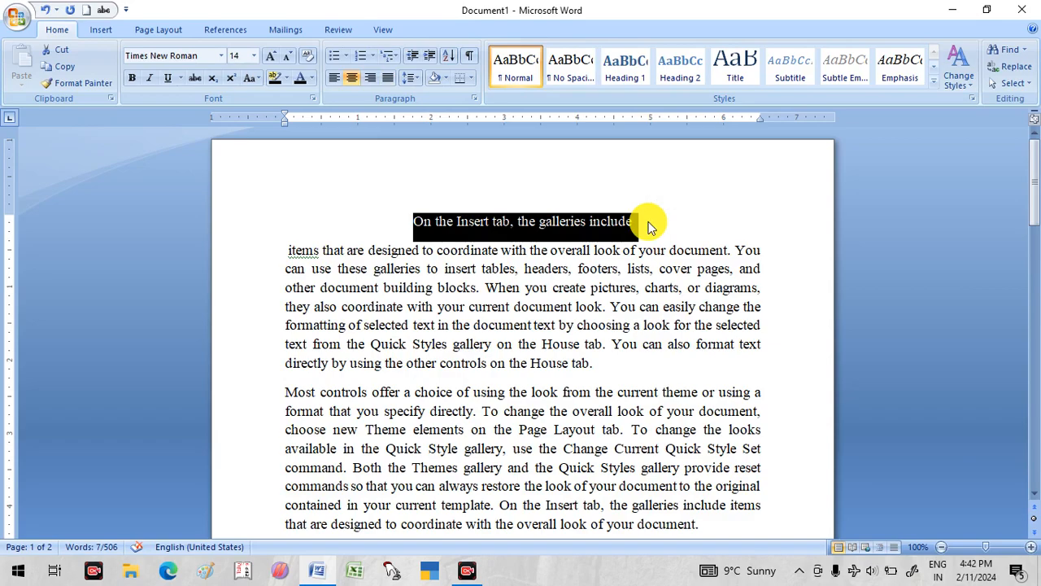
key(ctrl+i)
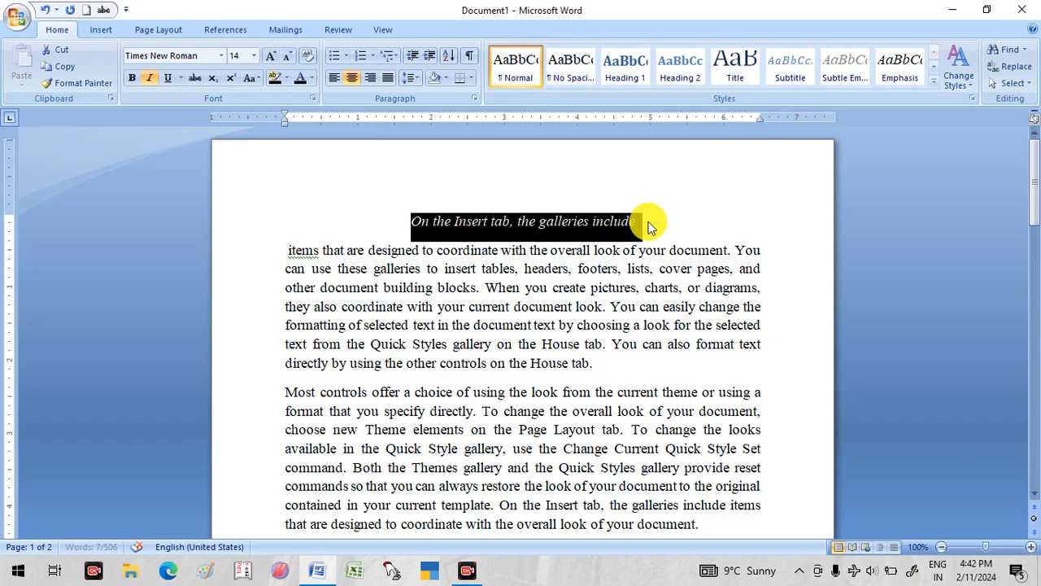
click(602, 361)
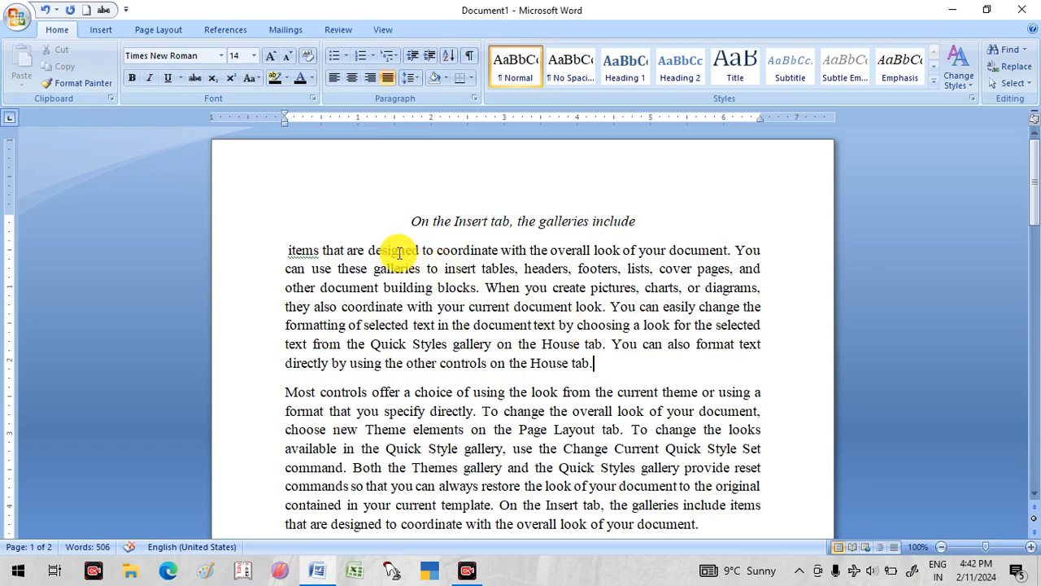
drag(284, 248, 601, 362)
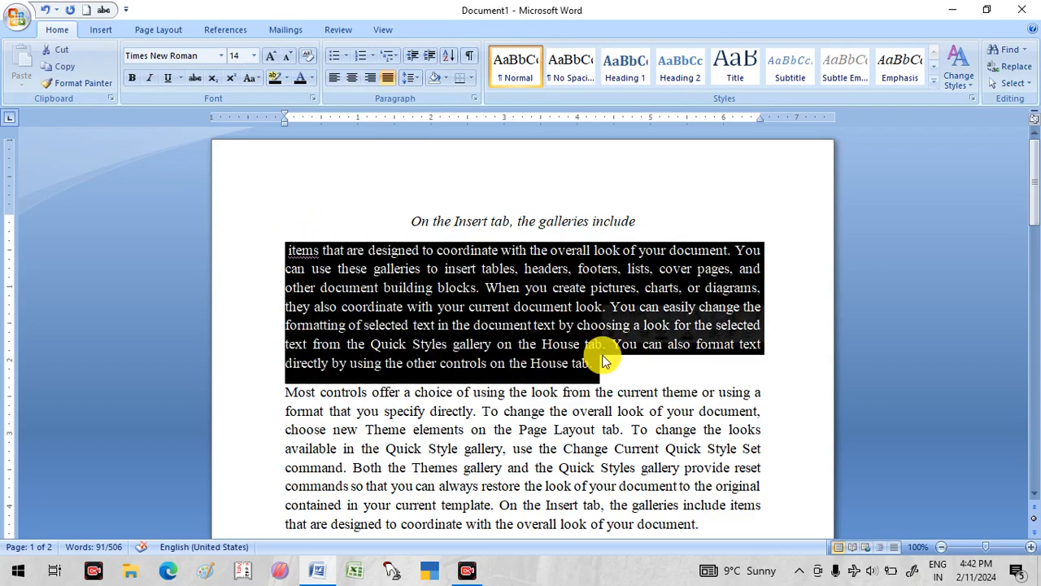
key(ctrl+i)
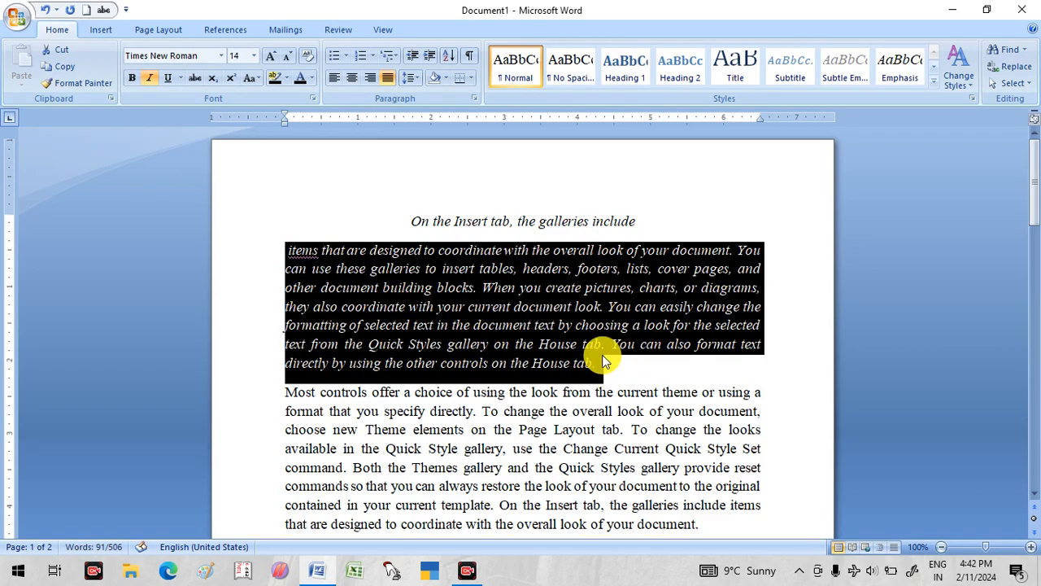
drag(610, 369, 261, 236)
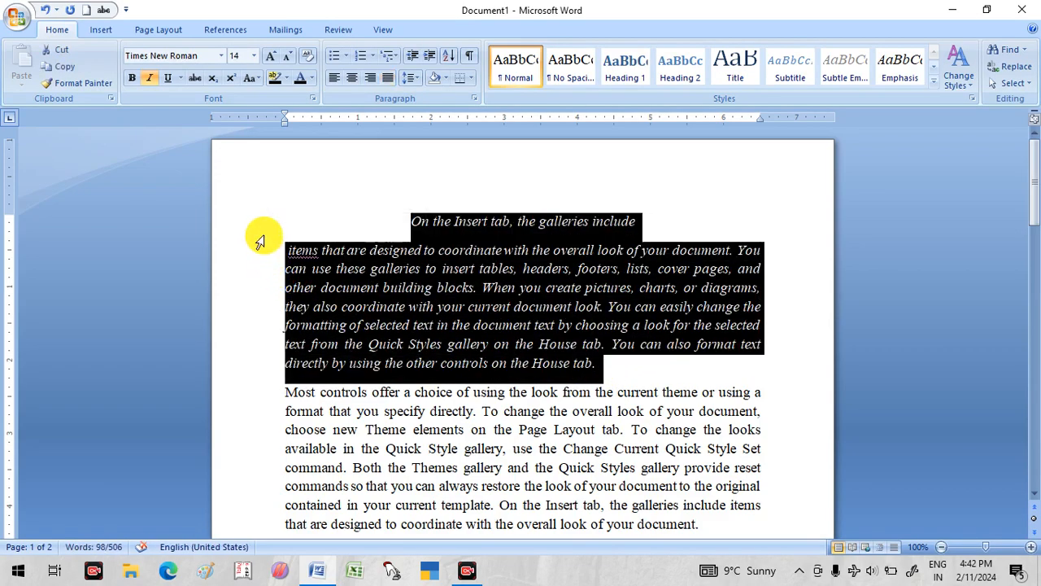
key(ctrl+i)
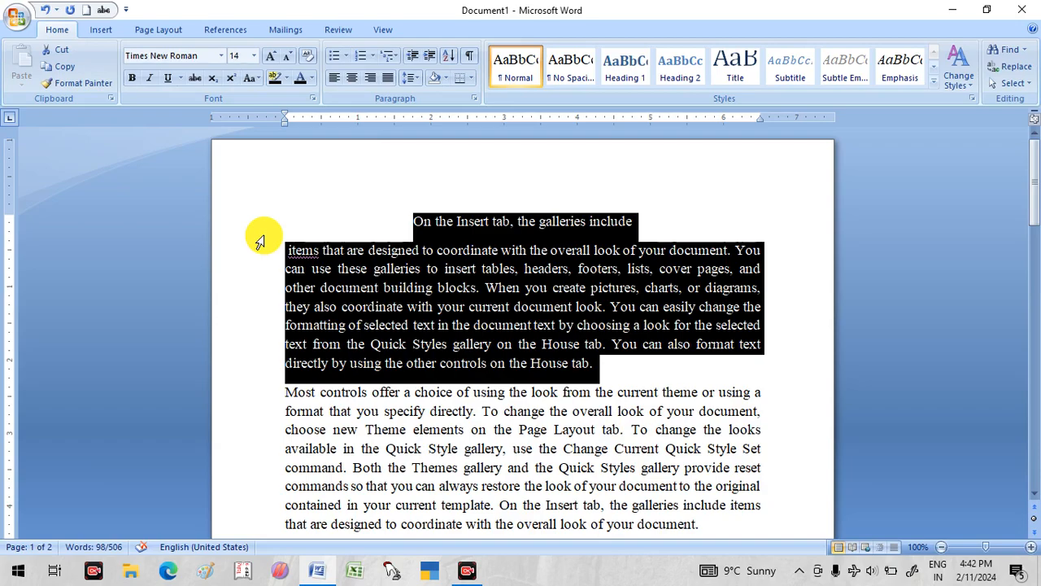
- Left-align the paragraph starting "Most controls offer a choice" and set it back to justified
scroll(539, 372, down, 3)
click(534, 411)
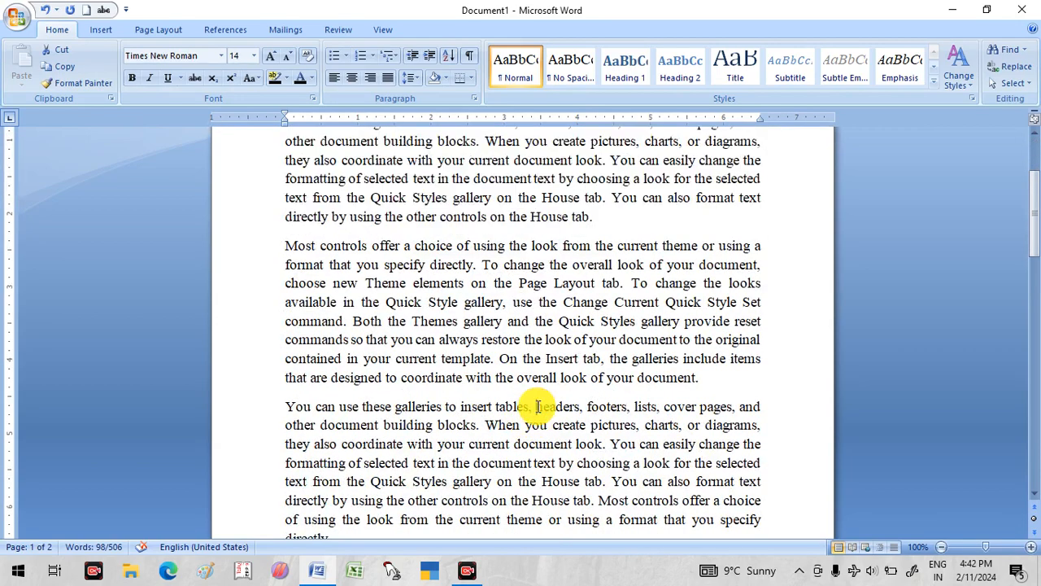
drag(286, 245, 700, 376)
click(337, 80)
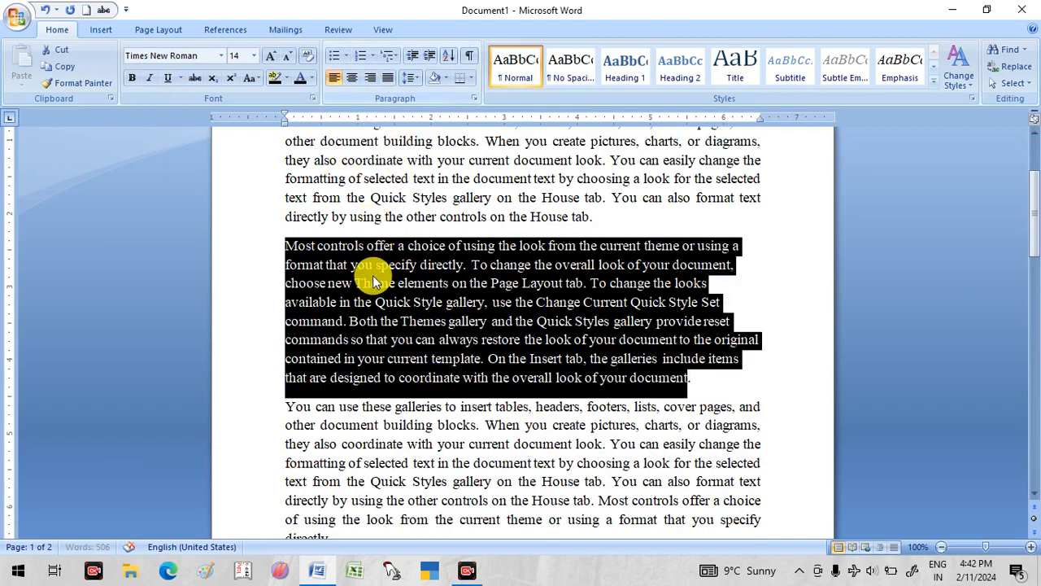
click(387, 79)
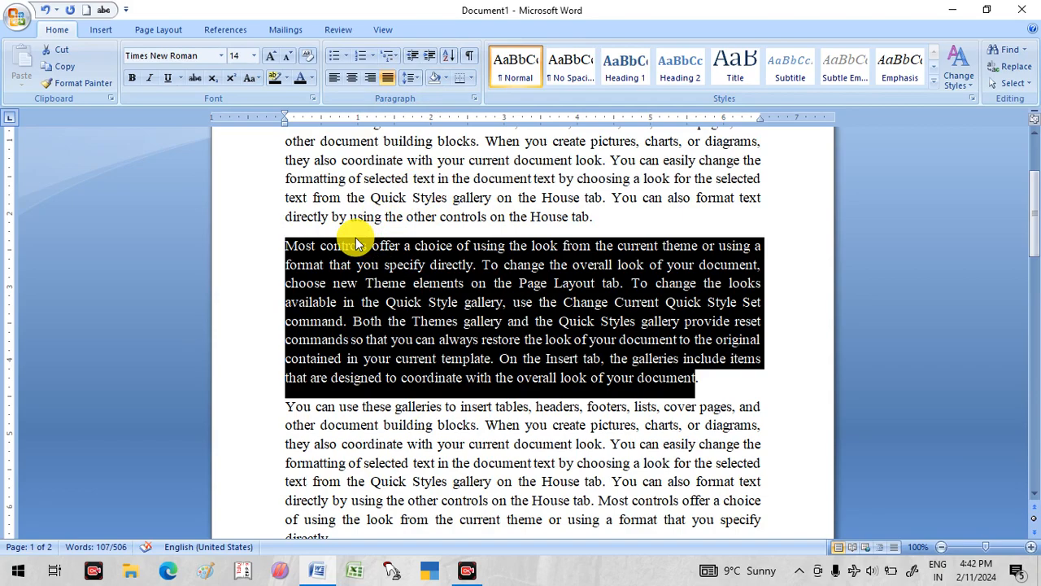
click(553, 288)
- Locate the Hyperlink command and add the word "folder" on a new line at the end of the document
scroll(558, 281, up, 3)
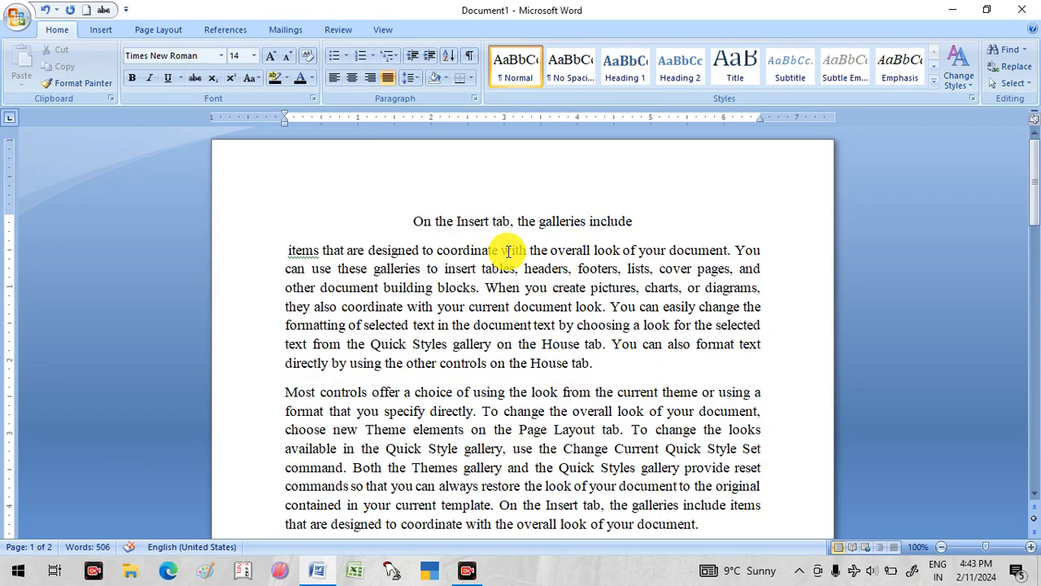
click(100, 30)
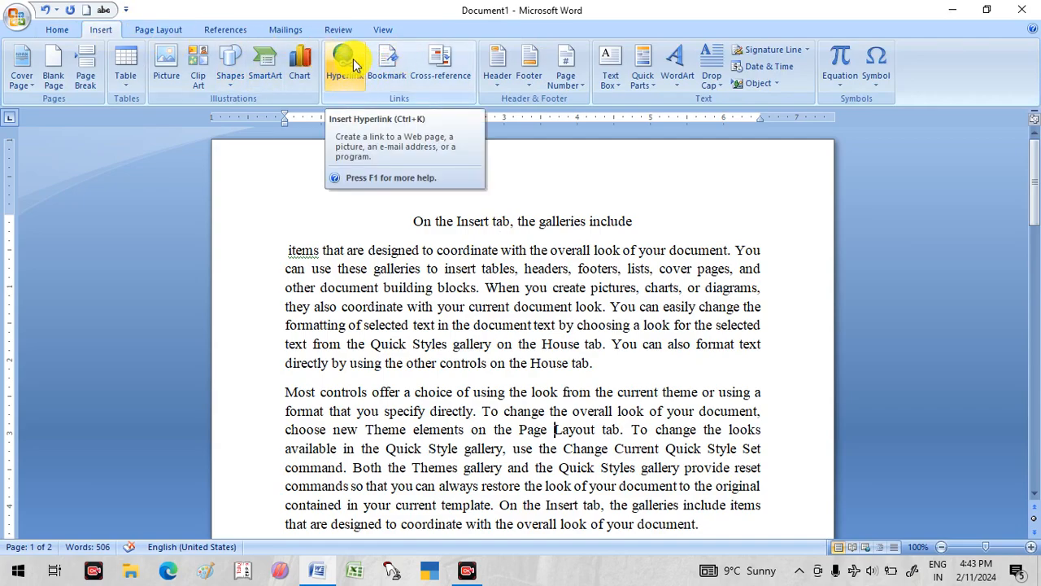
scroll(580, 358, down, 3)
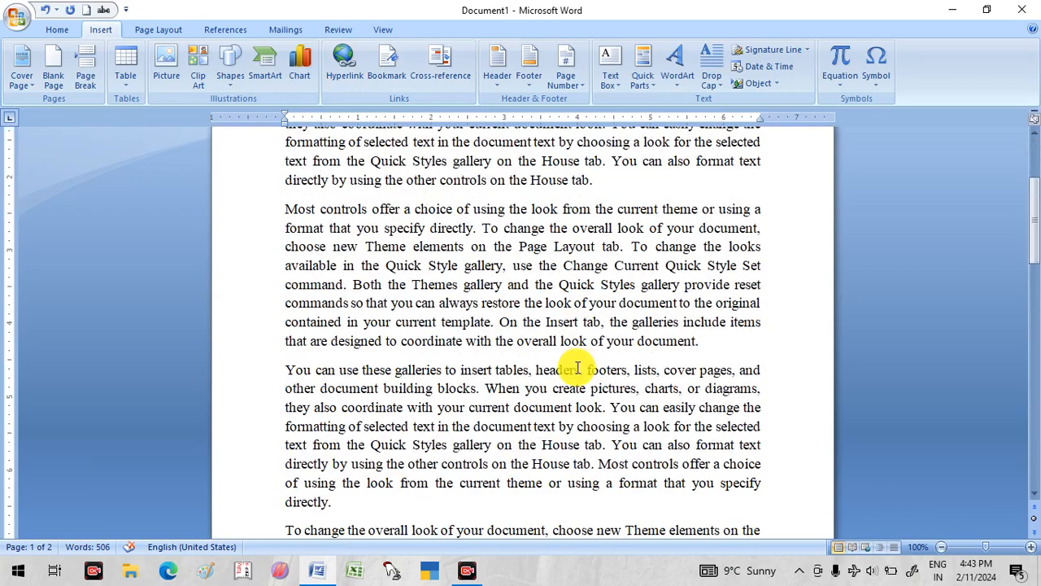
scroll(579, 364, down, 15)
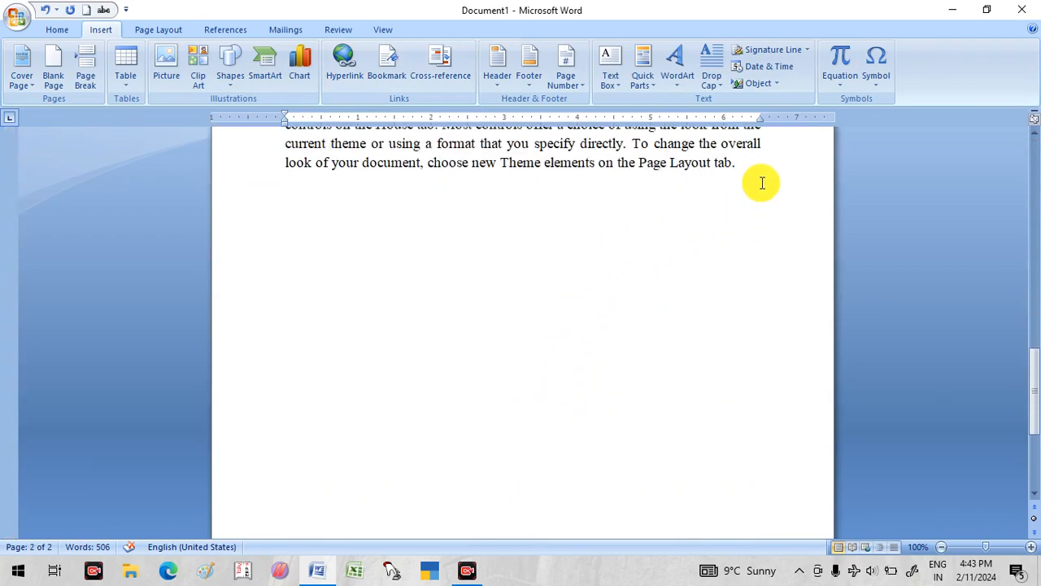
click(763, 182)
key(Return)
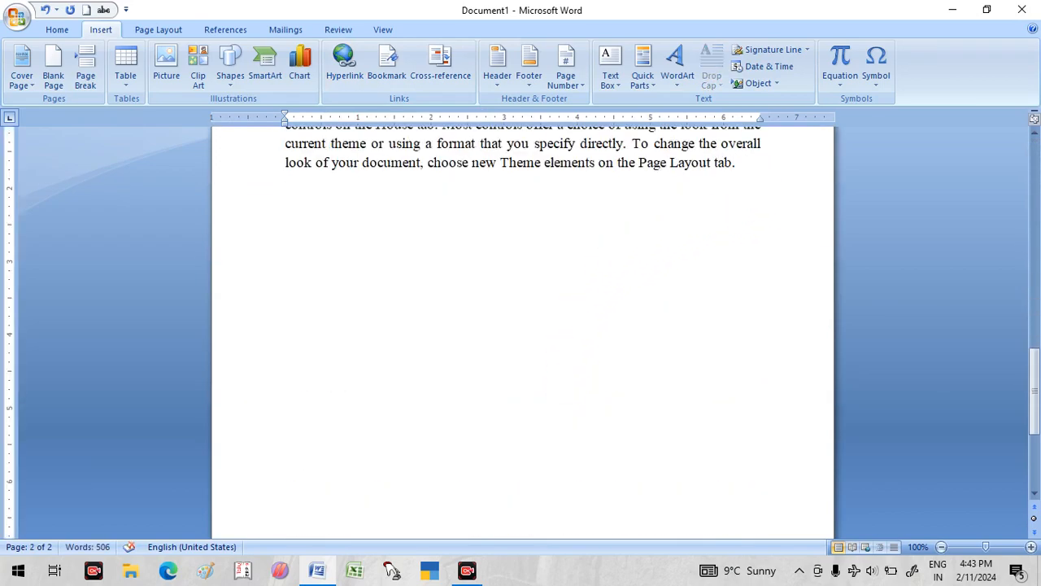
text(folder)
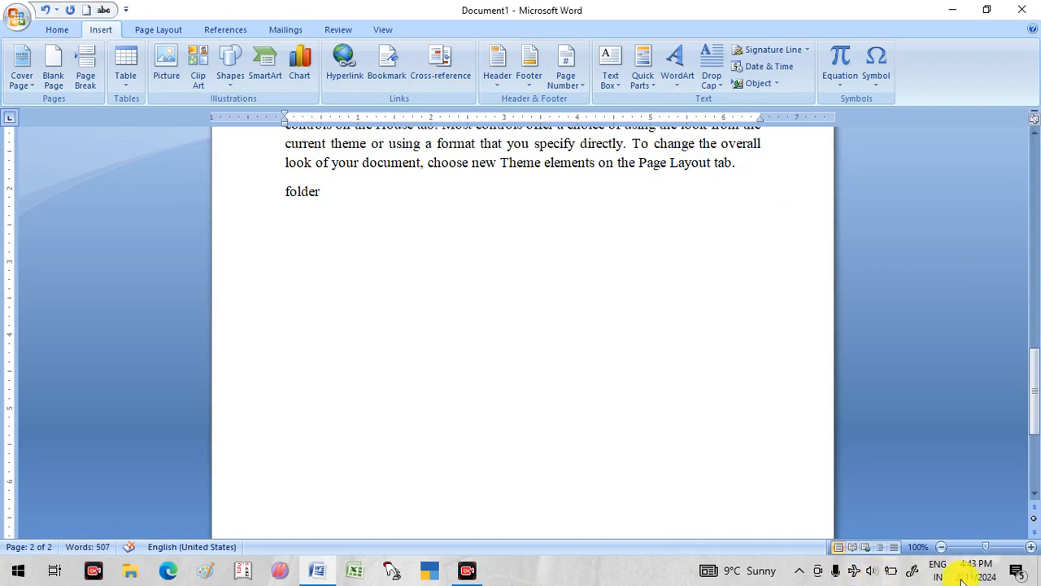
- Hyperlink the word "folder" at the end of the document to New folder (5) on the Desktop
click(951, 9)
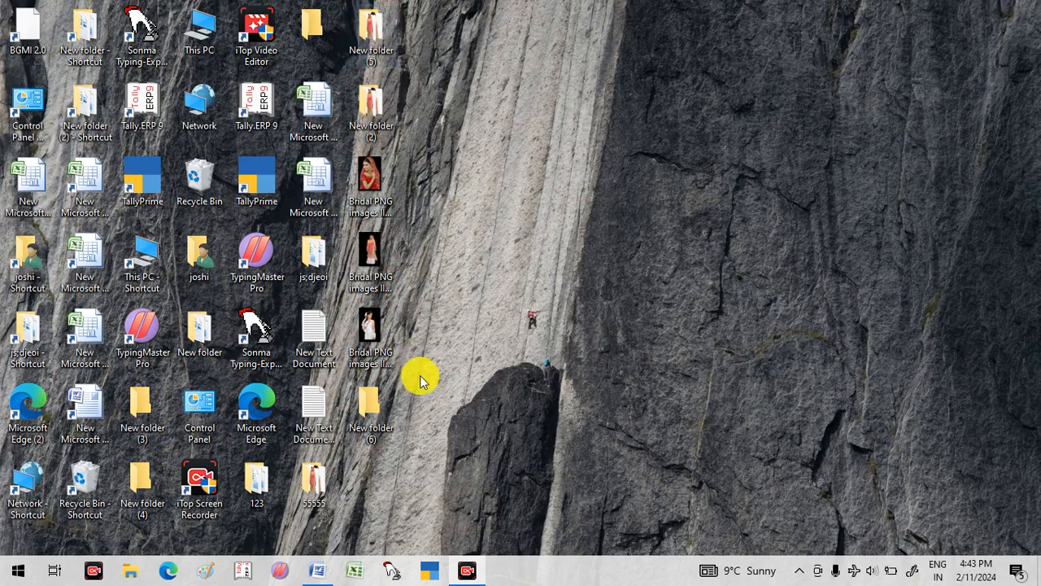
click(317, 569)
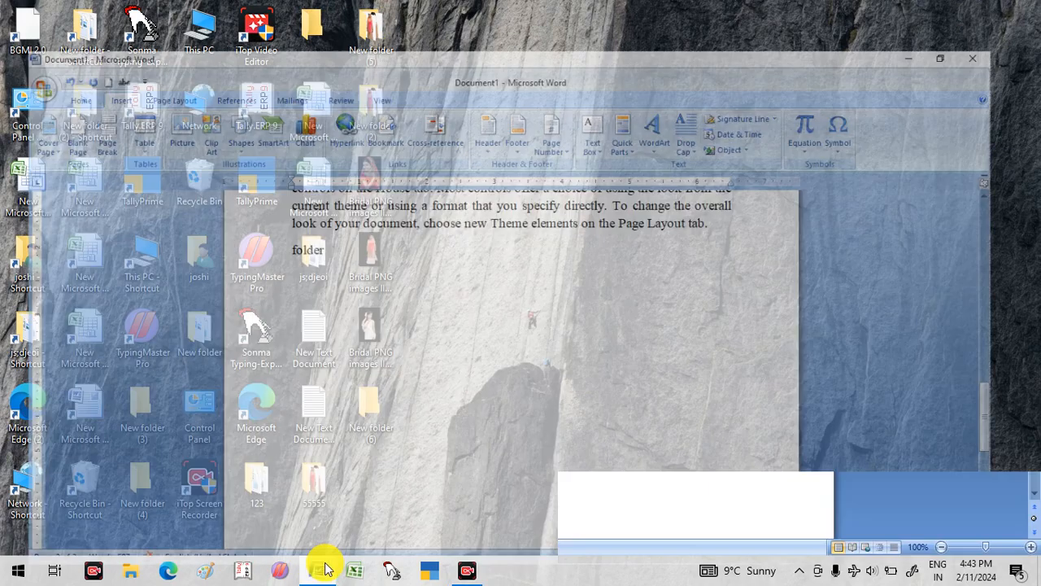
drag(337, 195, 263, 198)
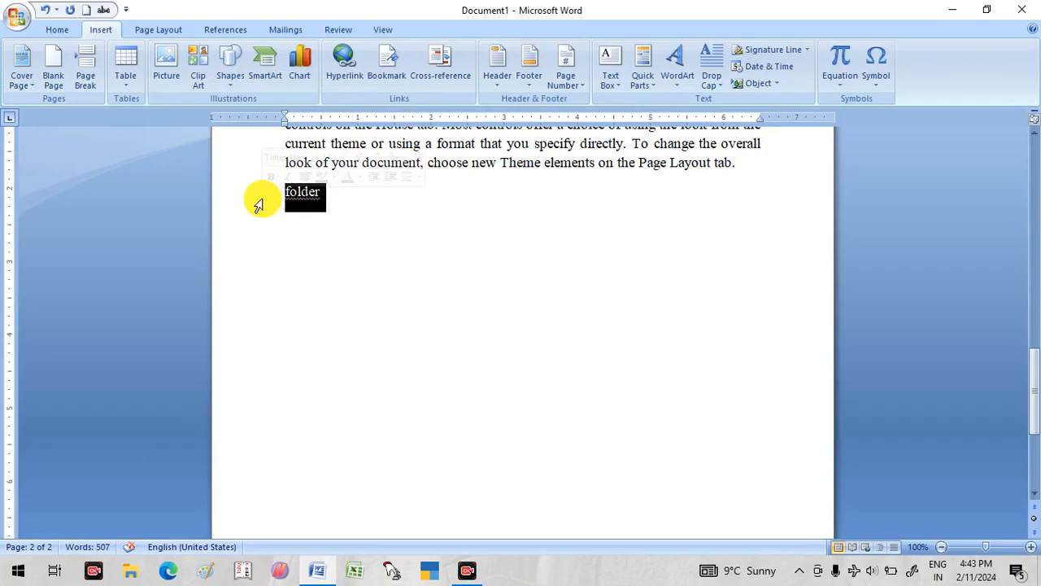
click(333, 77)
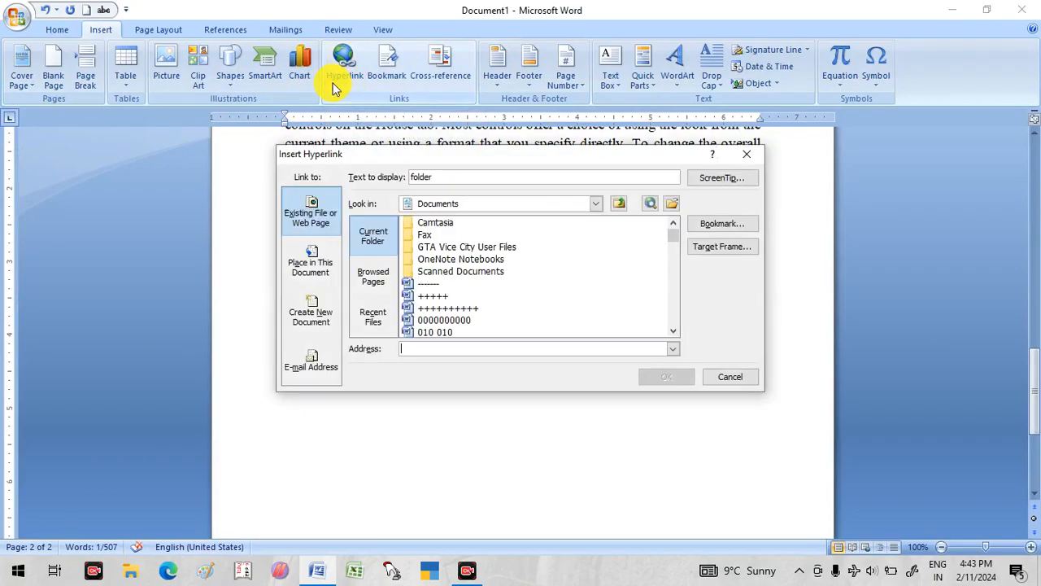
click(597, 210)
scroll(494, 219, up, 2)
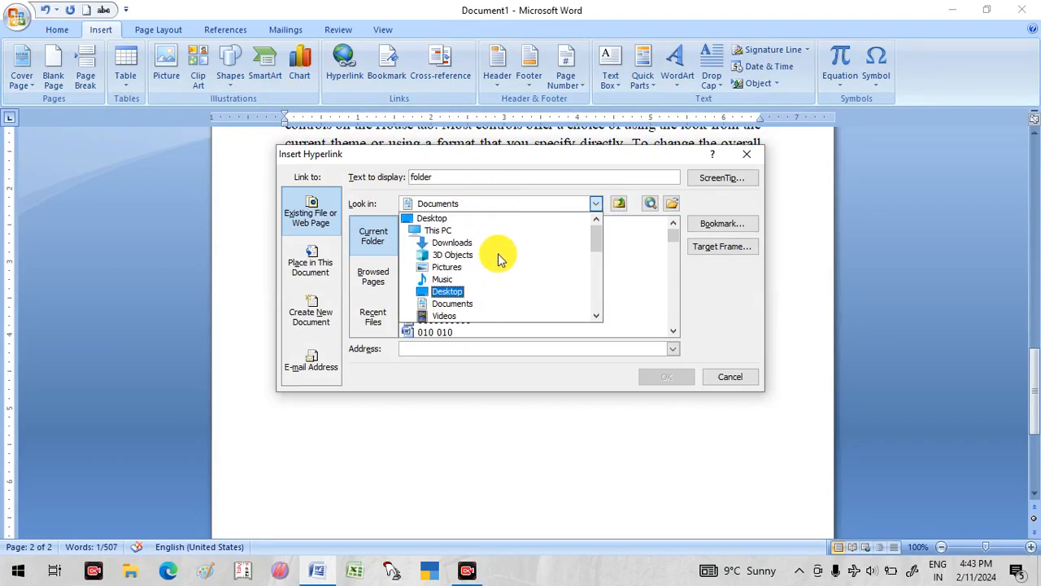
click(442, 218)
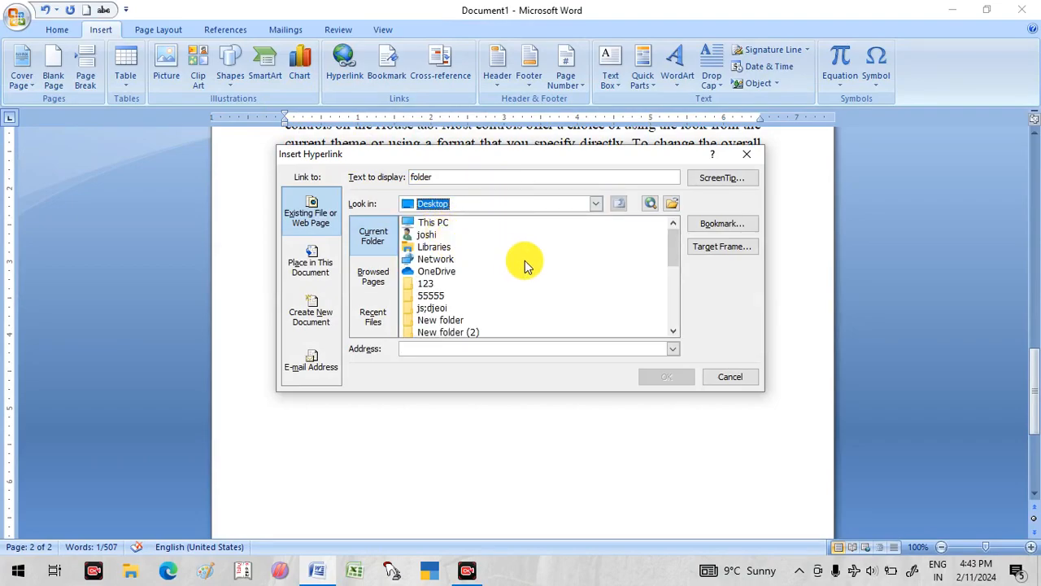
click(674, 336)
click(674, 336)
click(674, 336)
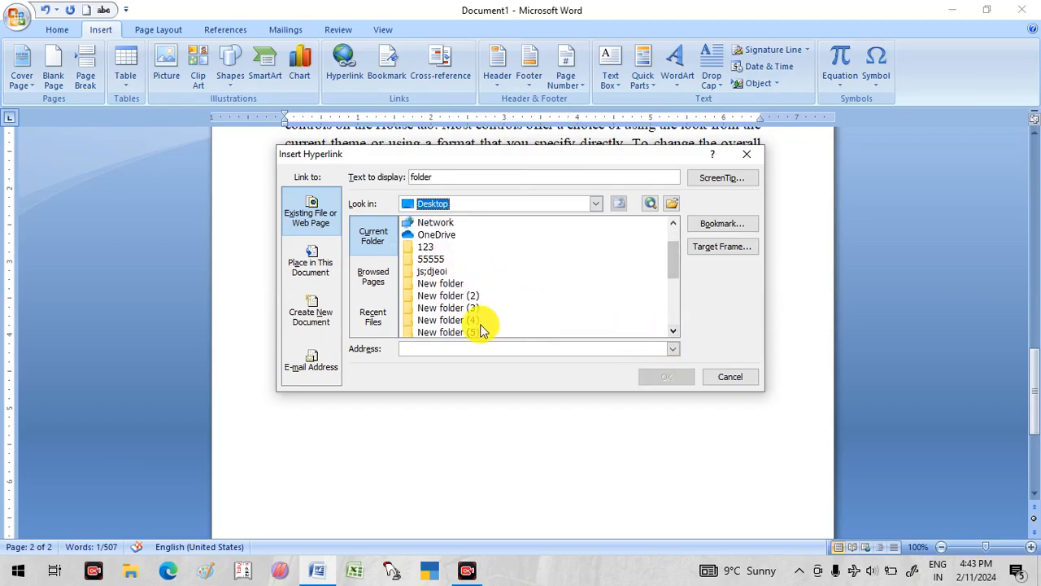
click(456, 333)
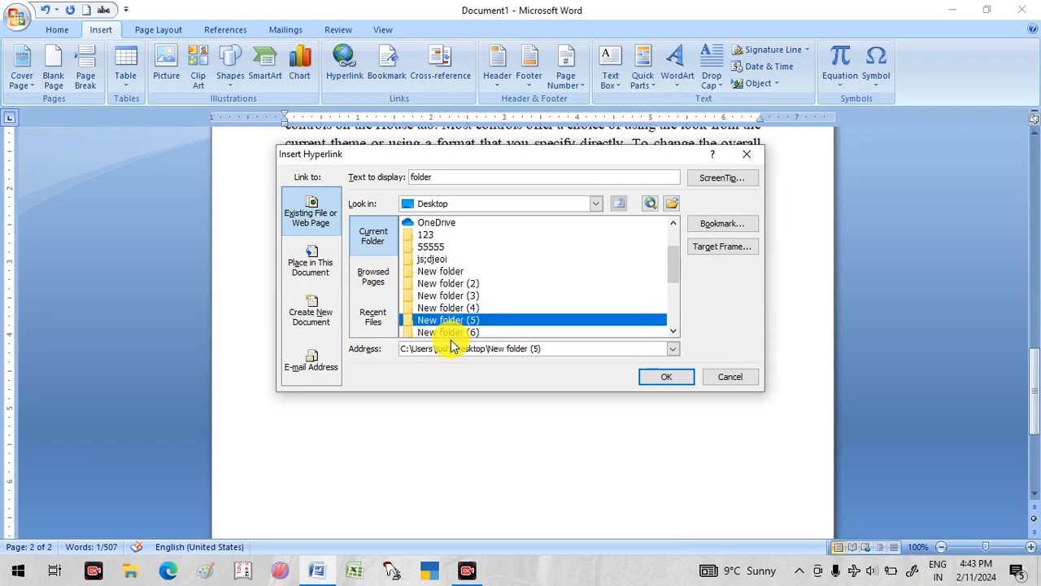
click(670, 380)
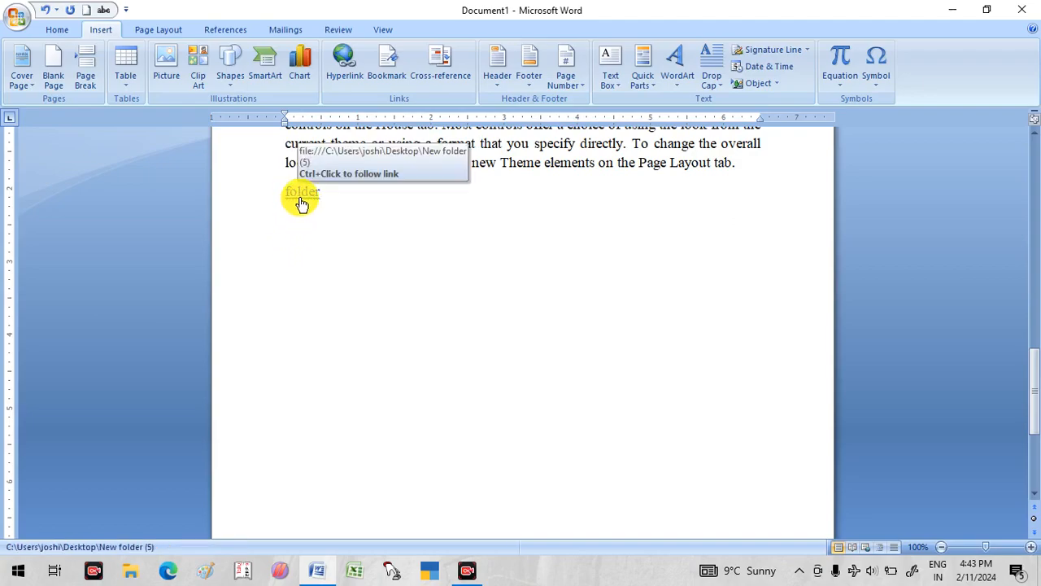
- Follow the "folder" hyperlink, accept the security notice, and close the folder window it opens
click(309, 201)
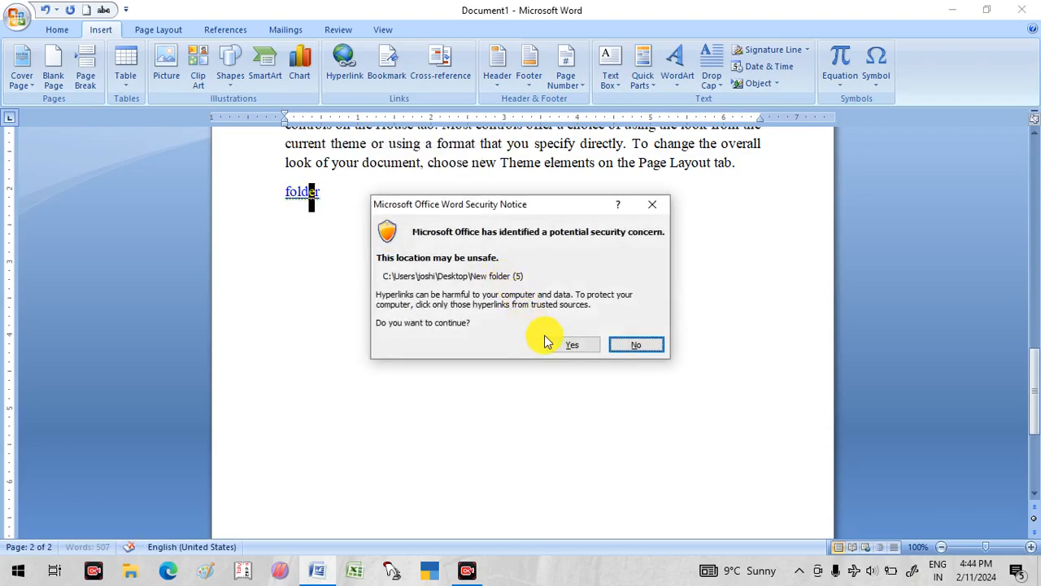
click(571, 345)
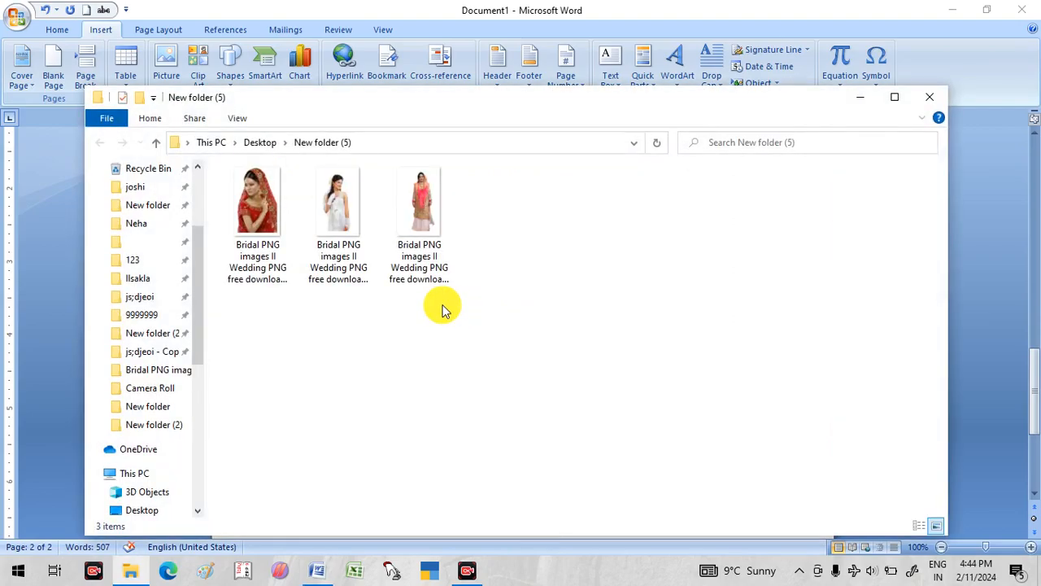
click(928, 99)
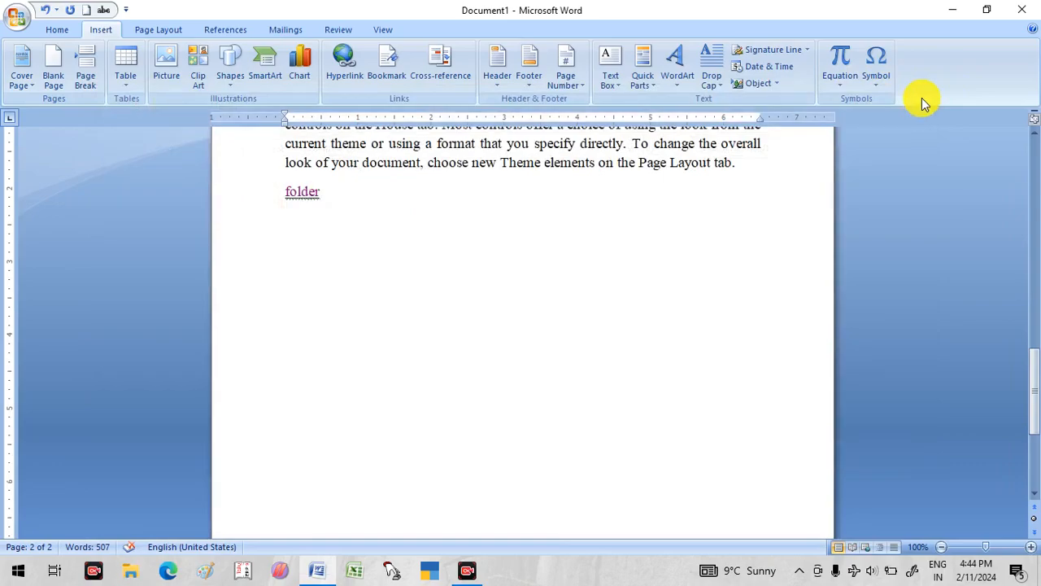
- Left-align the document's first line "On the Insert tab, the galleries include", centre it again, and finally left-align it
scroll(644, 284, up, 4)
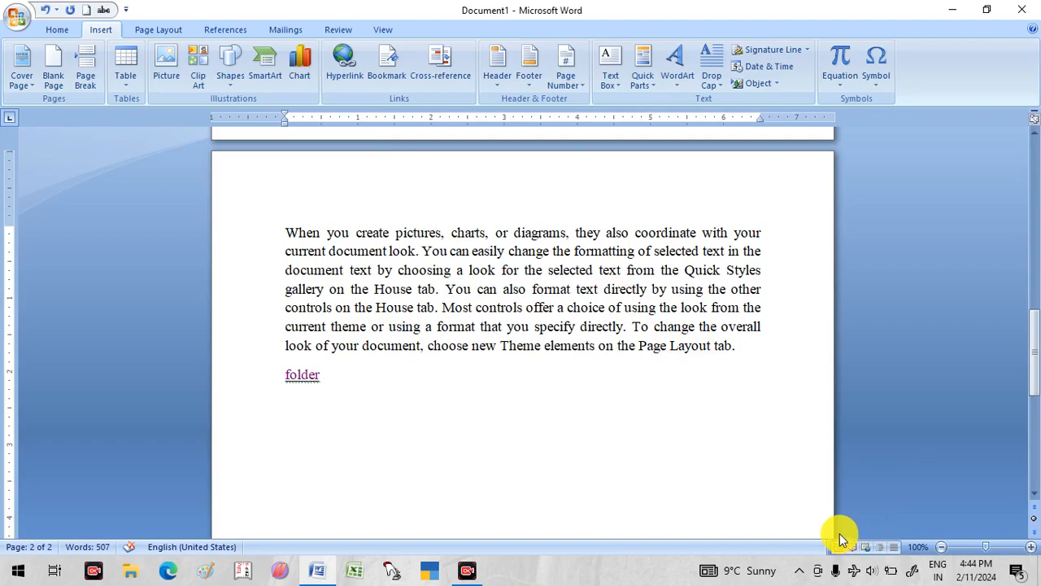
key(ctrl+Home)
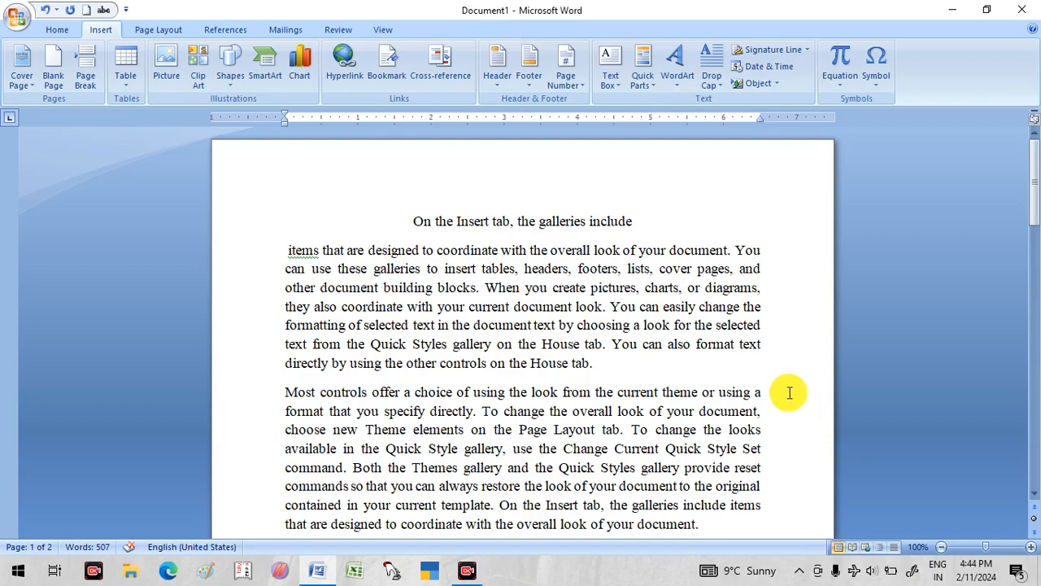
drag(646, 222, 251, 144)
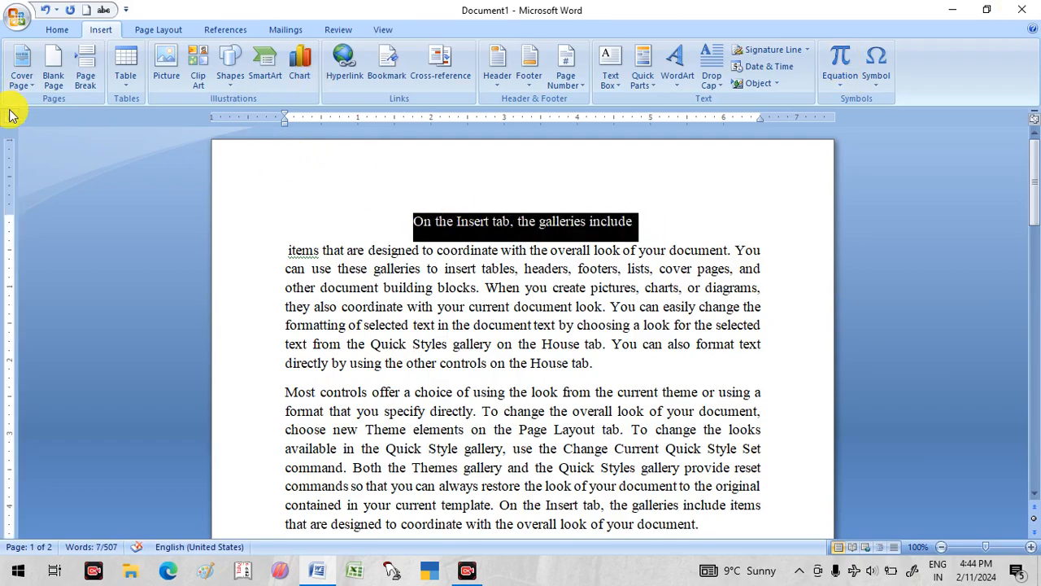
click(57, 29)
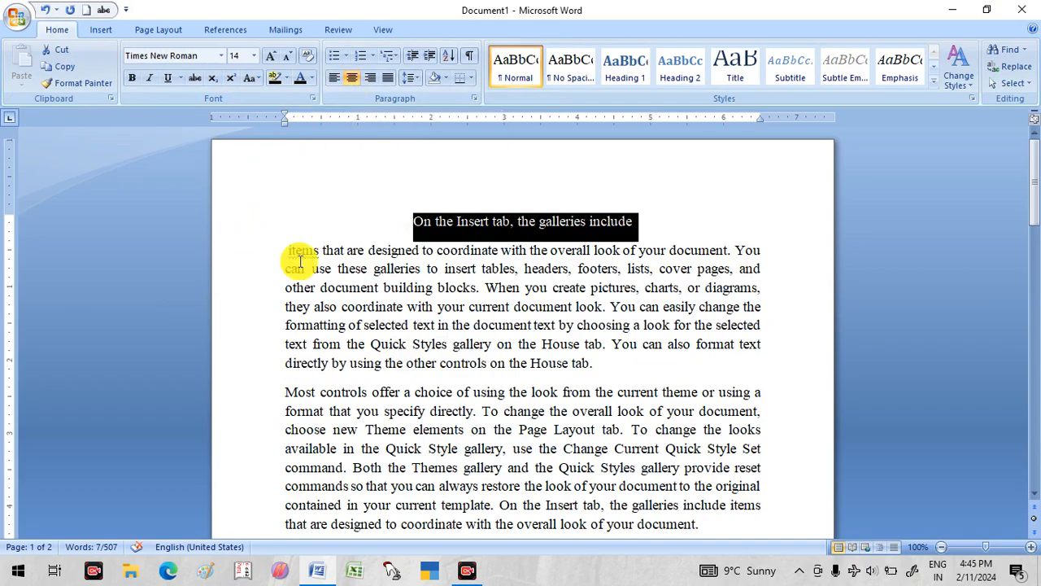
key(ctrl+l)
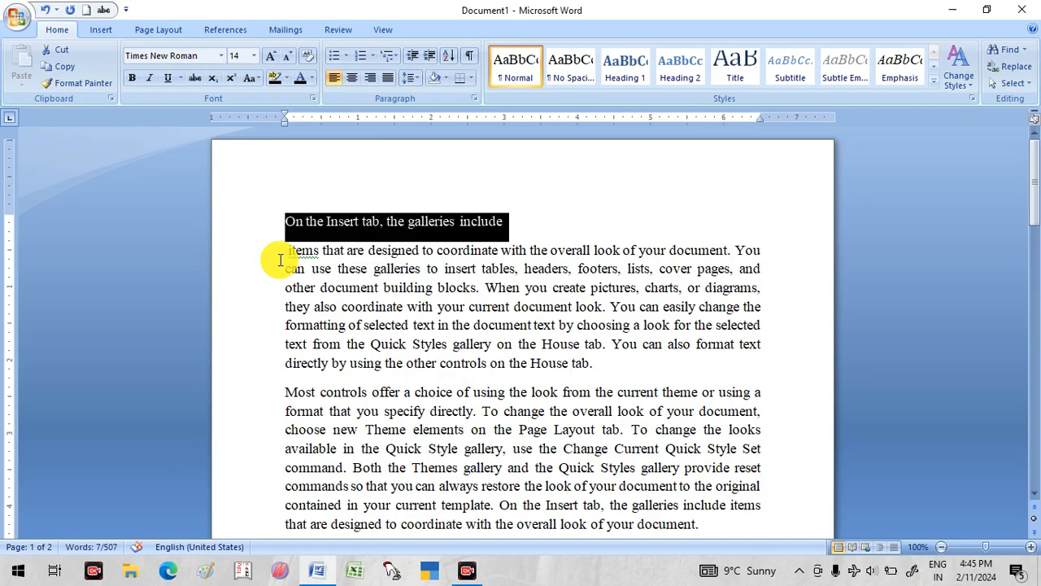
key(ctrl+e)
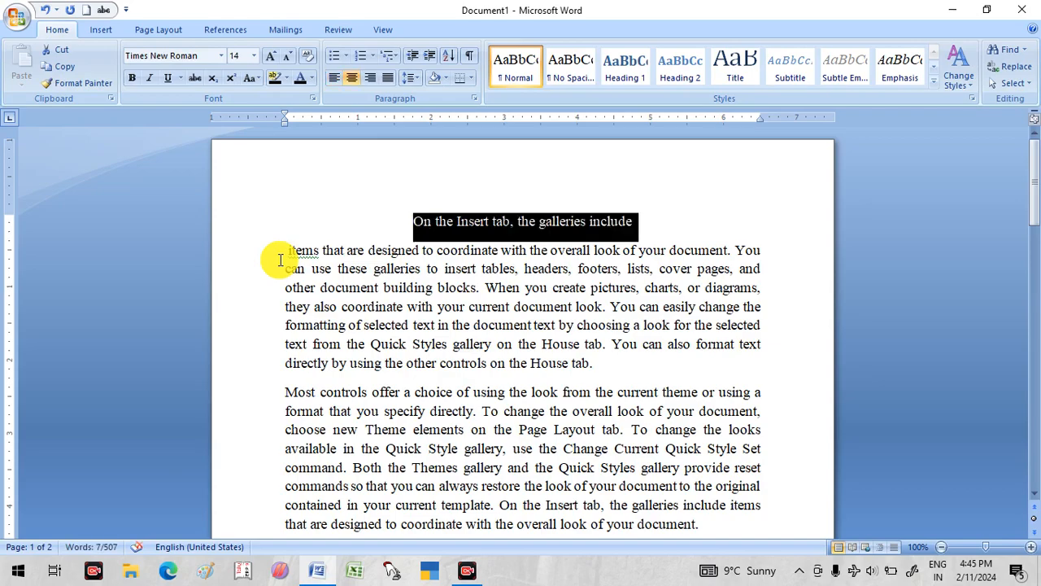
key(ctrl+l)
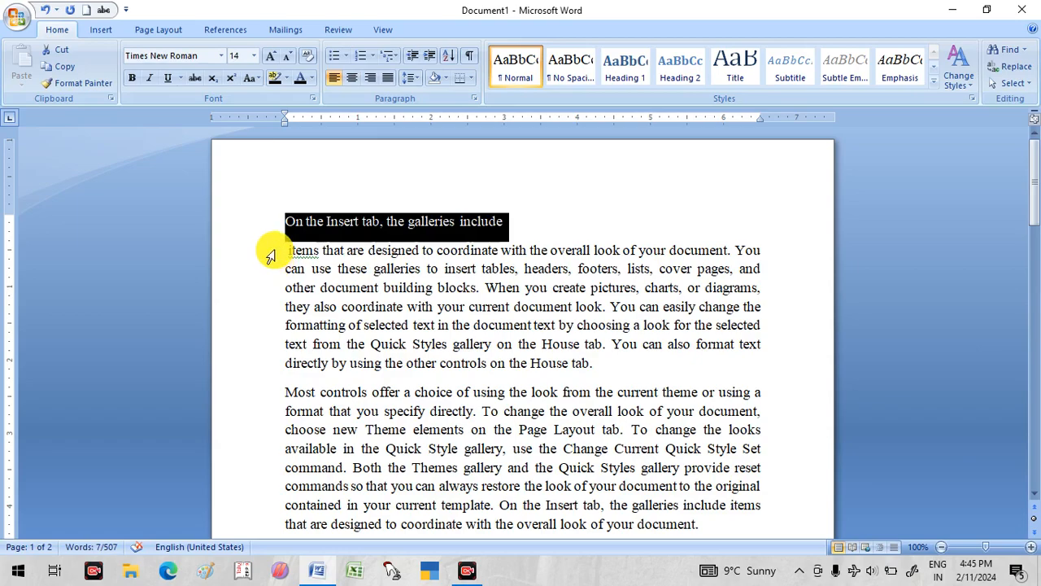
- Indent the paragraph starting "Most controls offer a choice" by four levels and reset its paragraph formatting, doing both twice
scroll(284, 260, down, 3)
drag(282, 244, 678, 380)
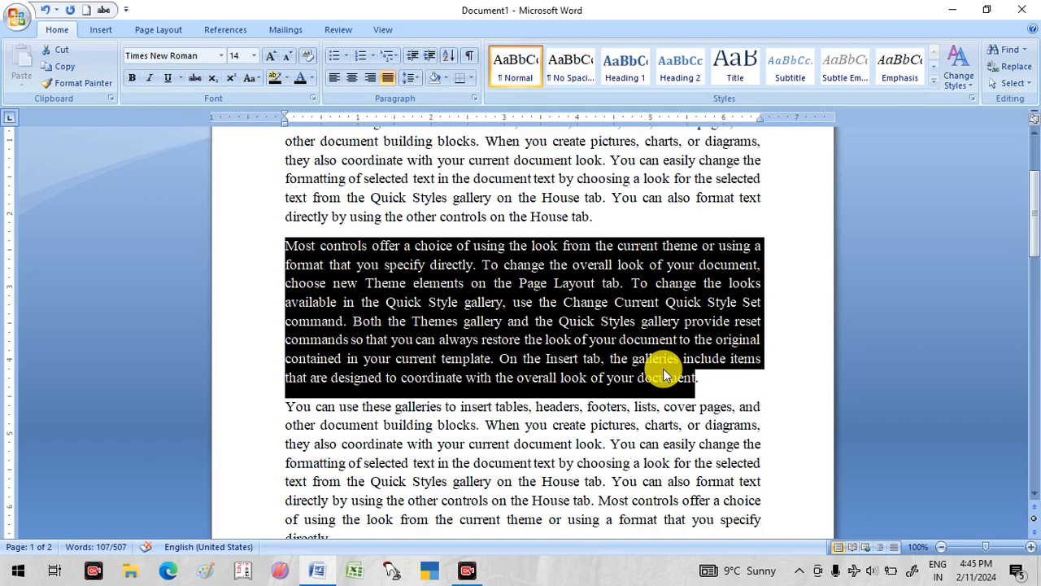
key(ctrl+m)
key(ctrl+m)
key(ctrl+m)
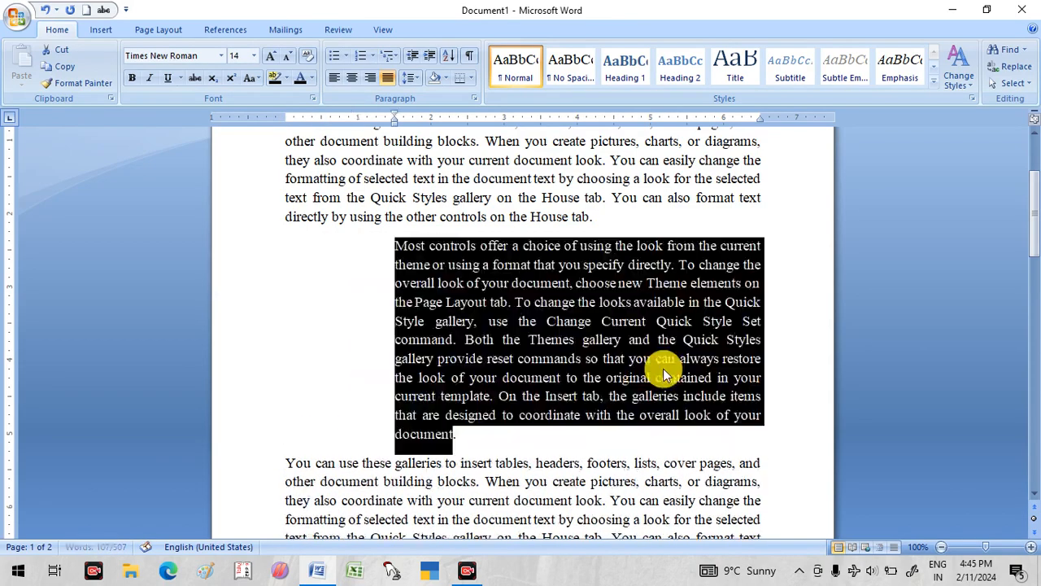
key(ctrl+m)
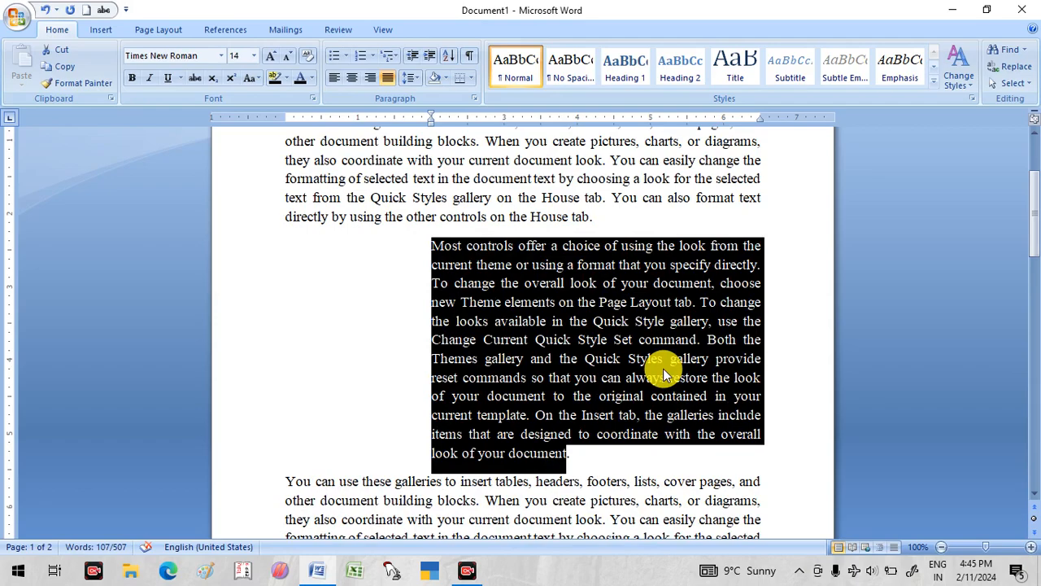
key(ctrl+q)
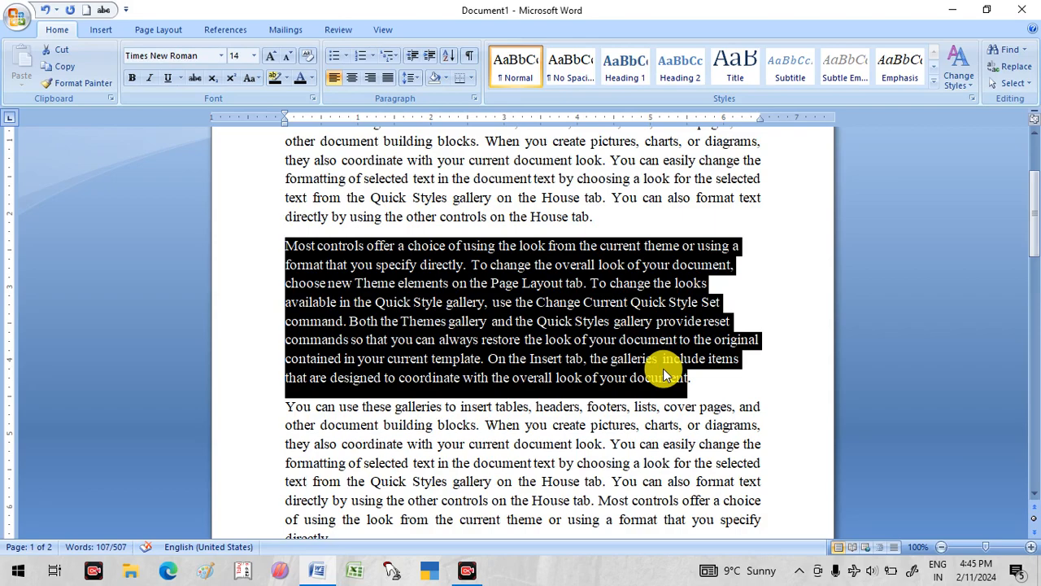
key(ctrl+m)
key(ctrl+m)
key(ctrl+m)
key(ctrl+m)
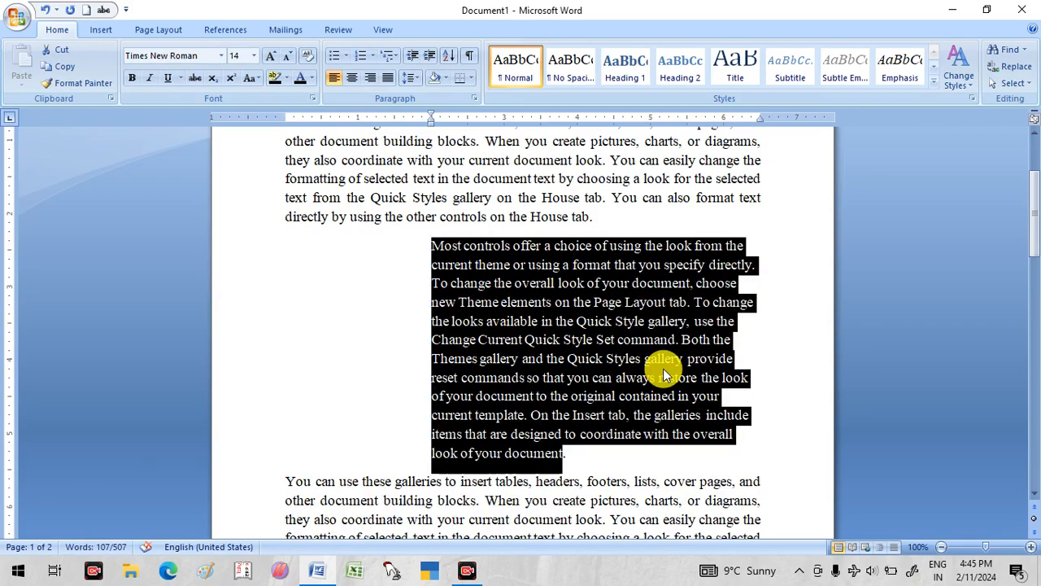
key(ctrl+q)
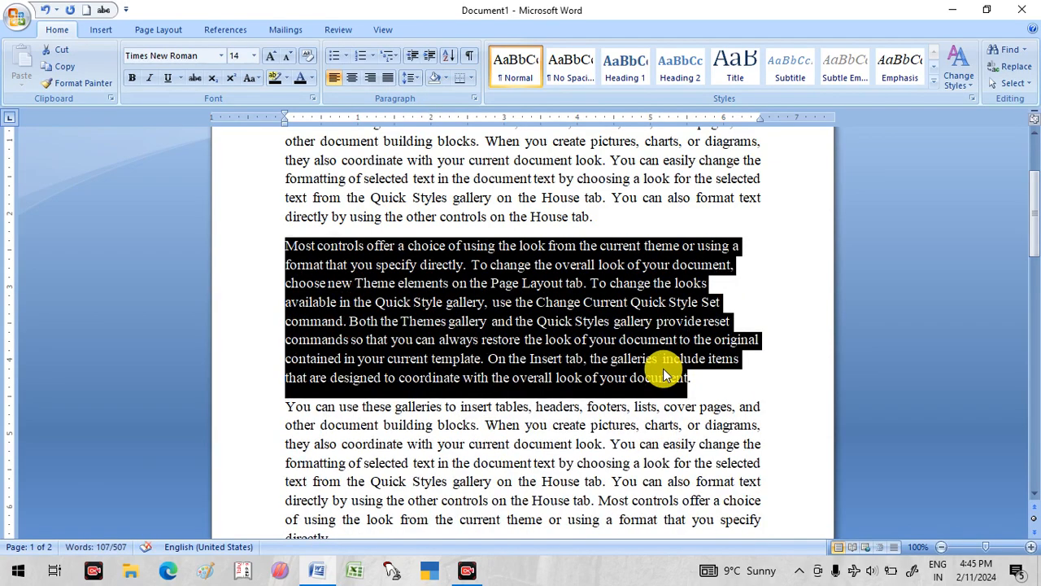
- Justify the paragraph starting "Most controls offer a choice" and indent it by one level
key(ctrl+j)
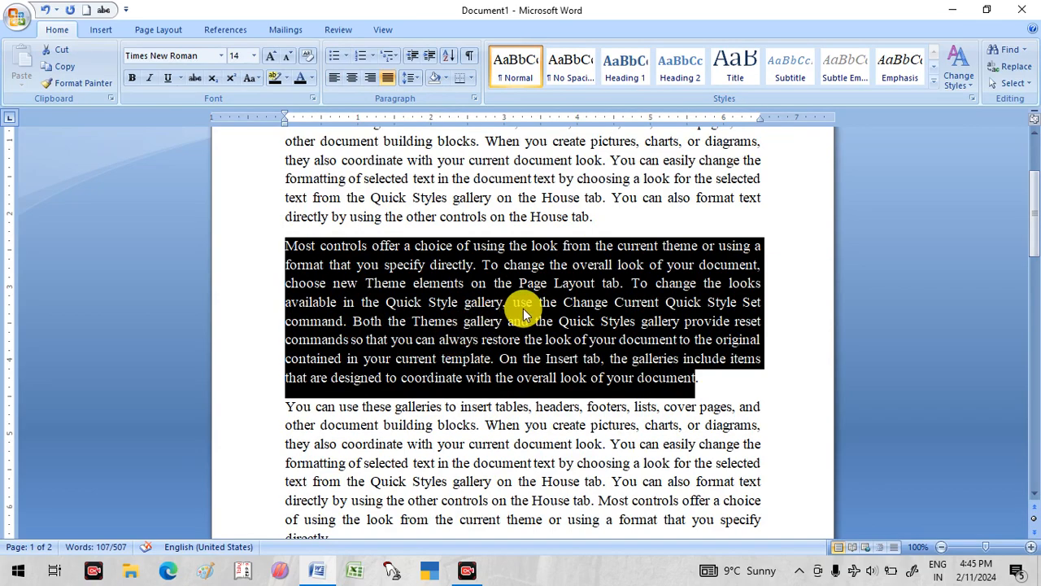
click(696, 388)
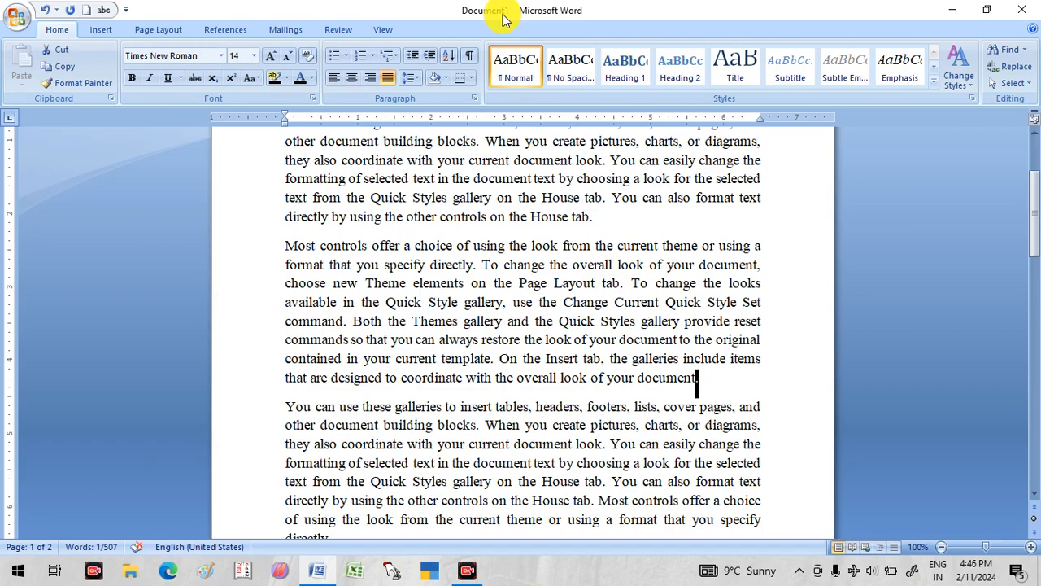
key(ctrl+m)
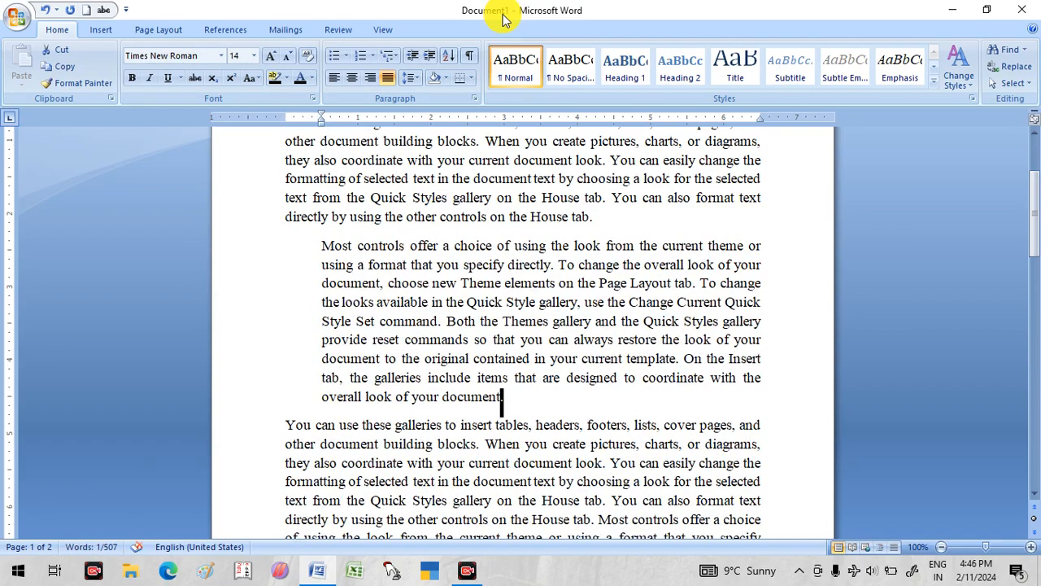
- Create a new blank document and close it, and repeat this once more from Document1
key(ctrl+n)
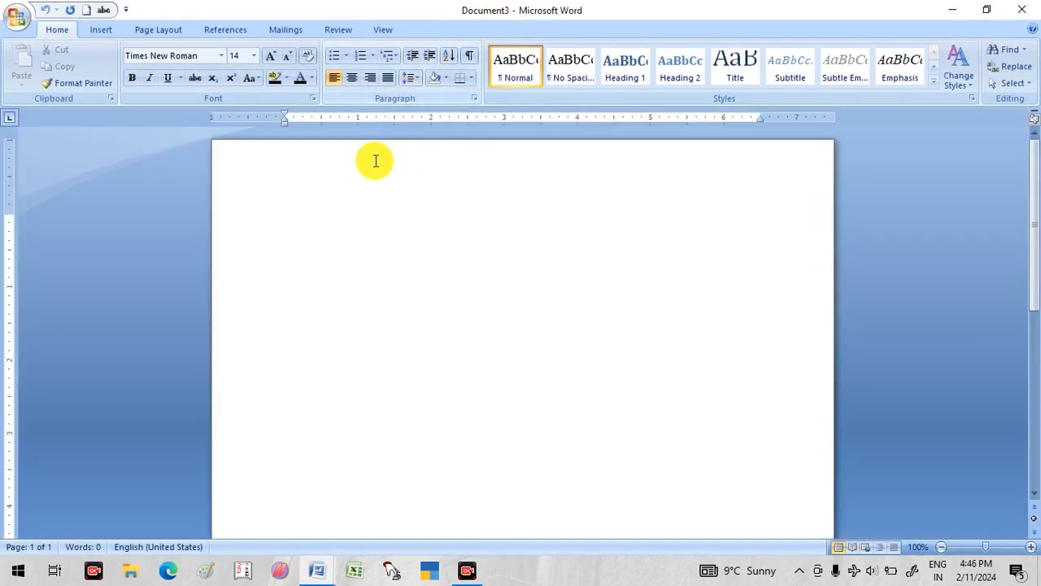
mouse_move(316, 568)
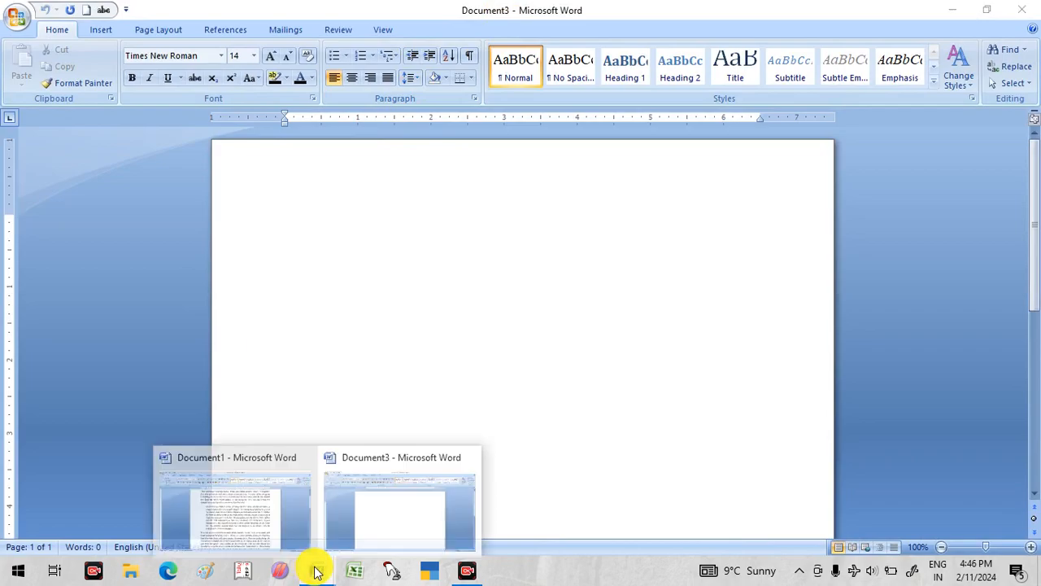
click(411, 510)
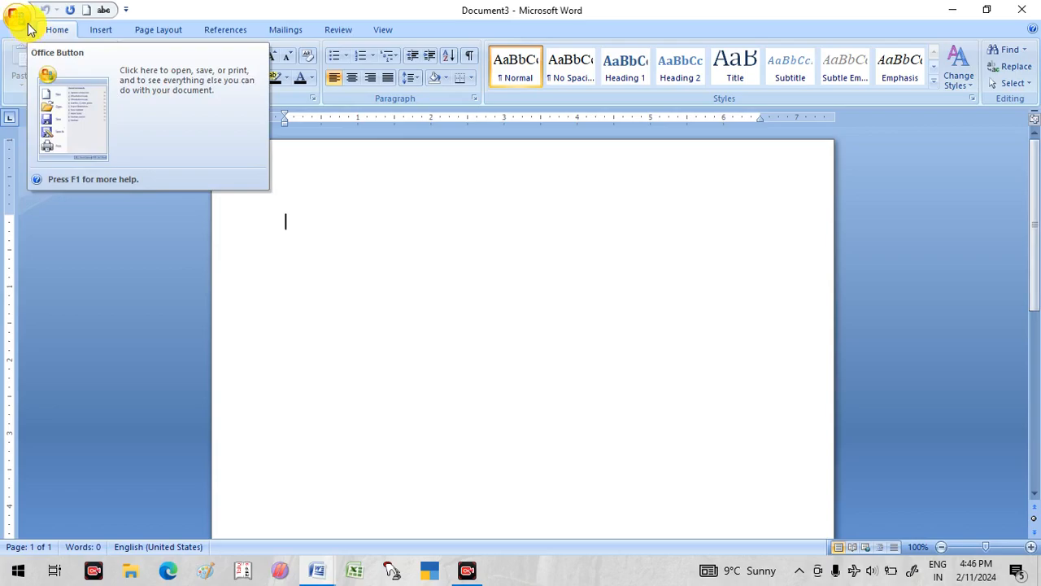
click(1023, 9)
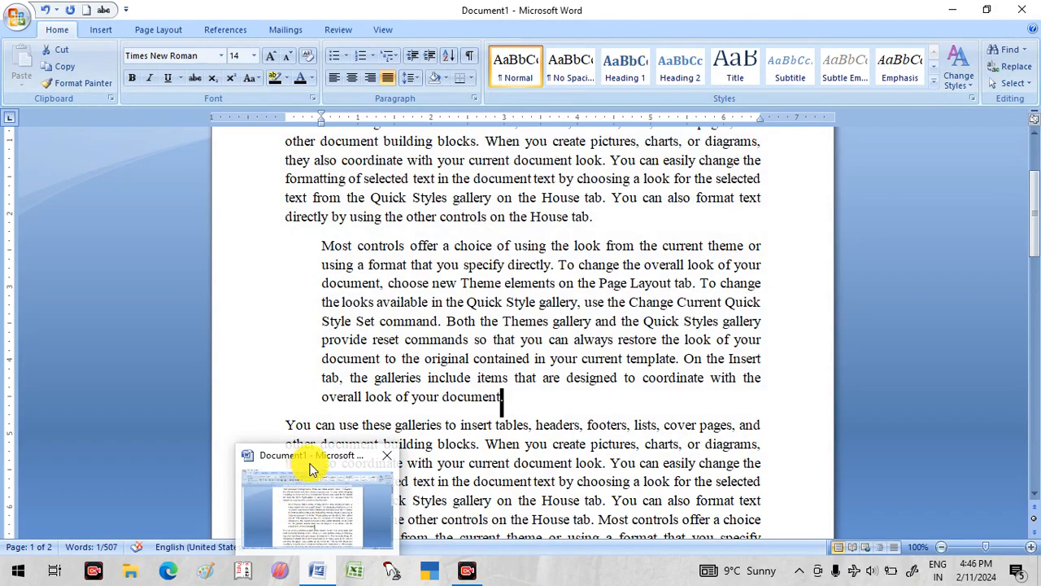
click(318, 375)
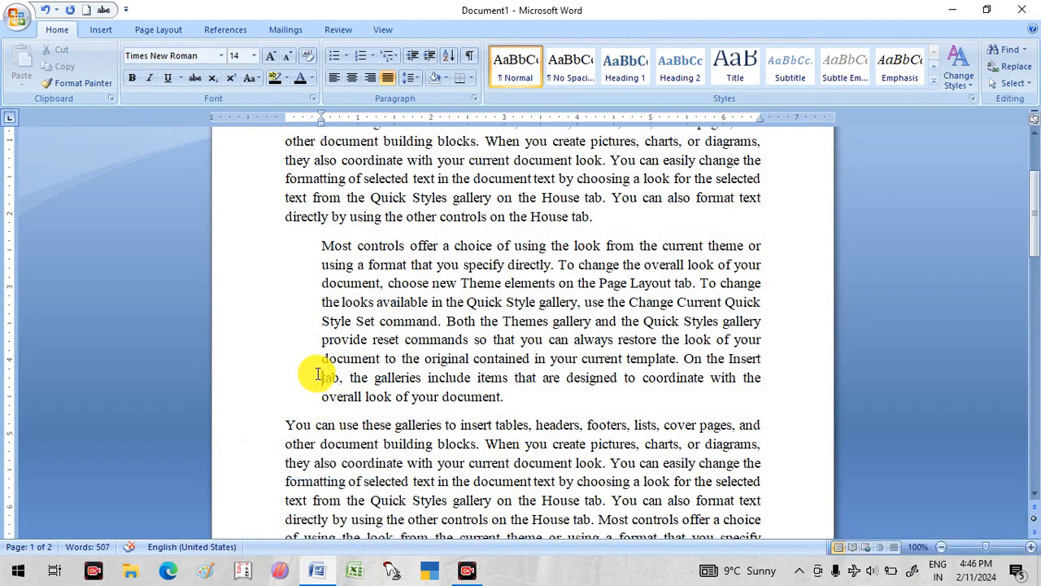
key(ctrl+n)
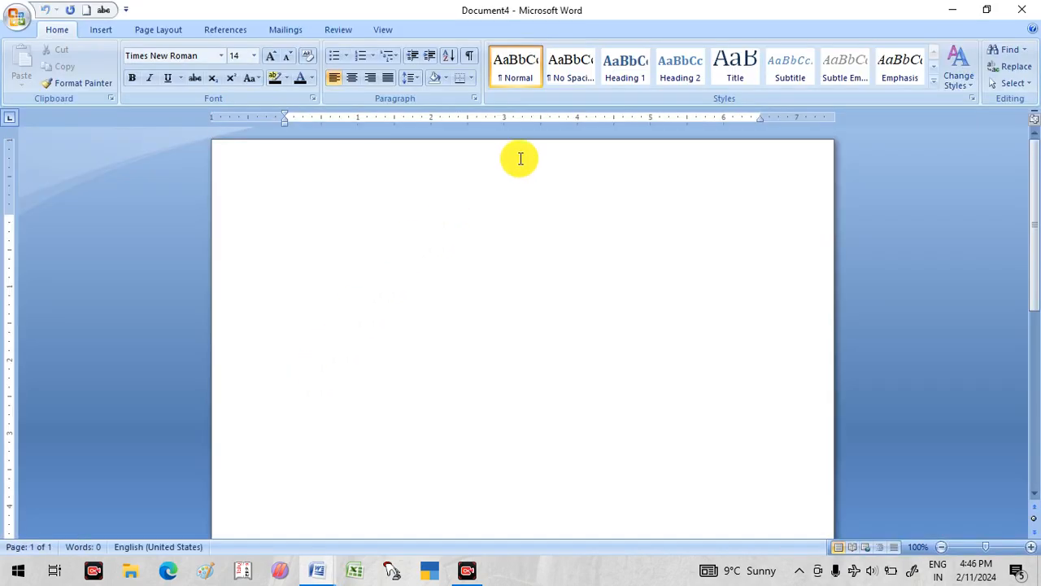
click(1029, 14)
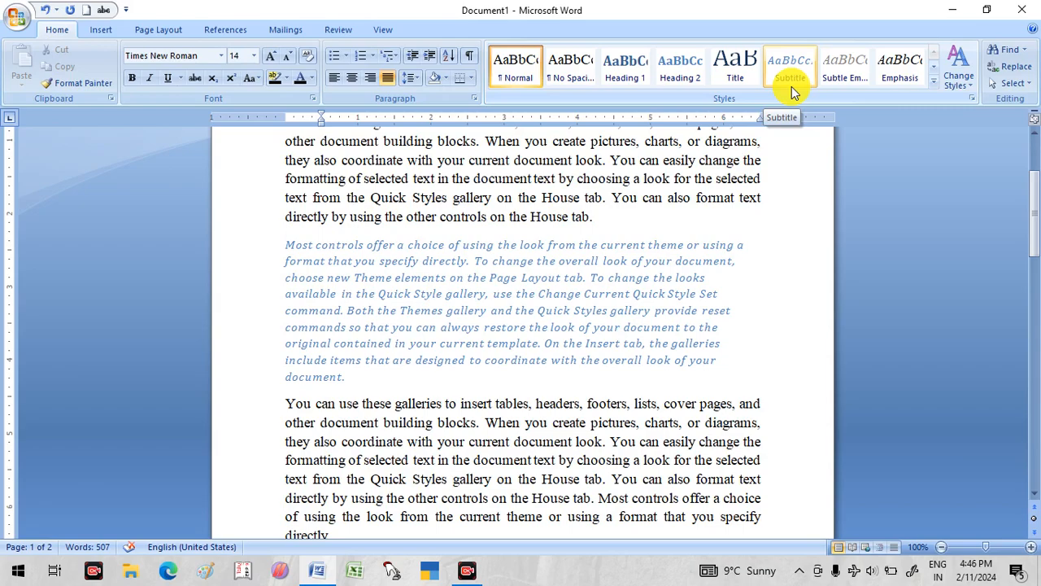
- Undo the Subtitle style and the indent on the paragraph starting "Most controls offer a choice"
key(ctrl+z)
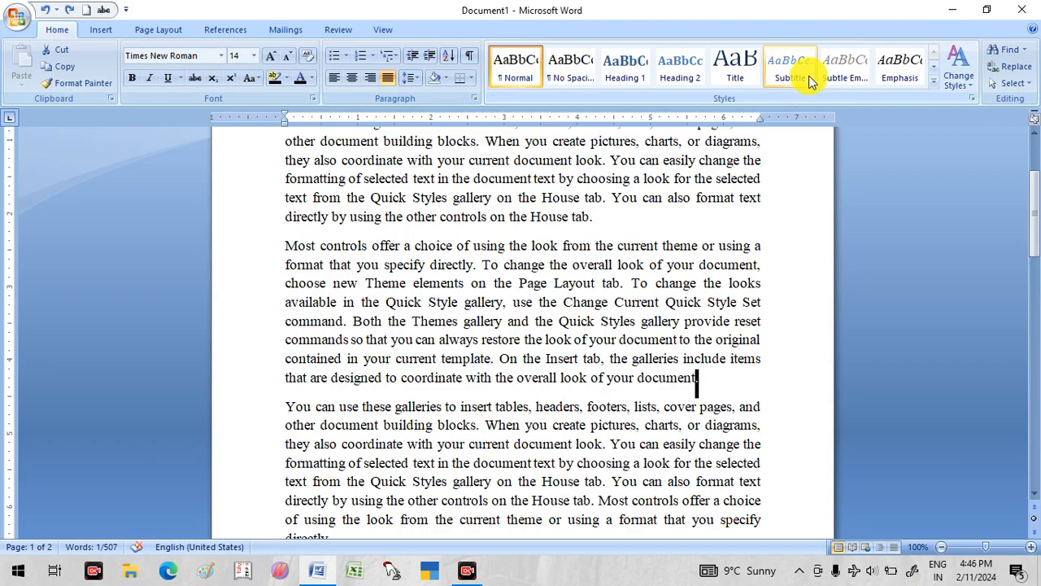
scroll(727, 325, up, 3)
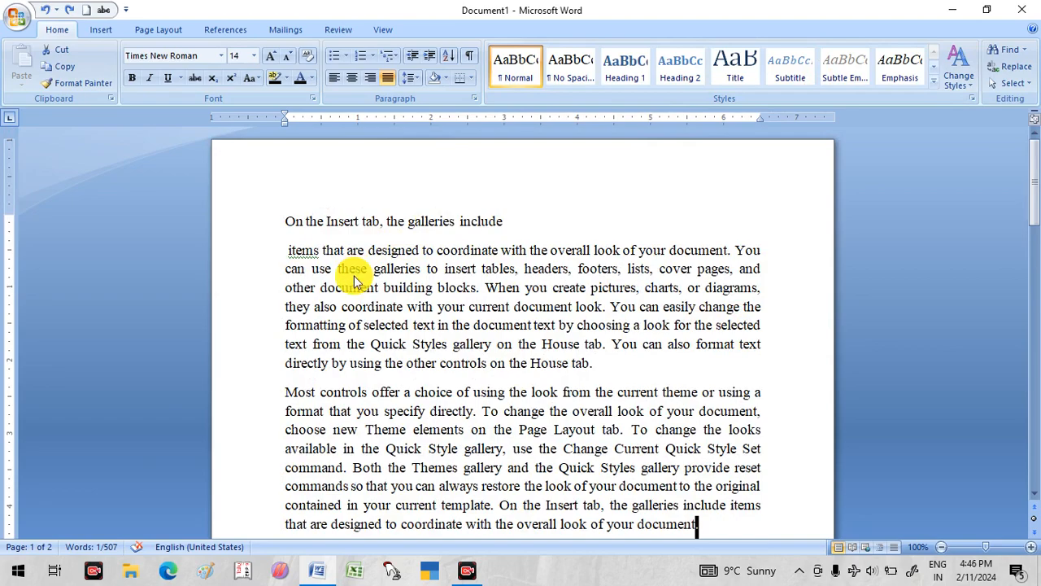
- Save the document as a Word Document named "my" in the Videos folder
key(ctrl+s)
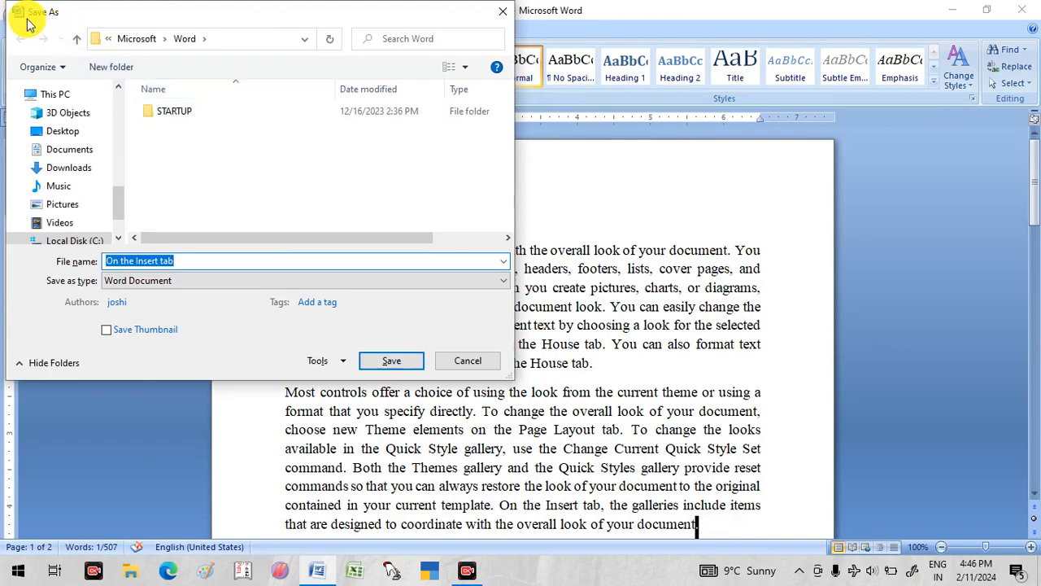
click(66, 186)
click(67, 168)
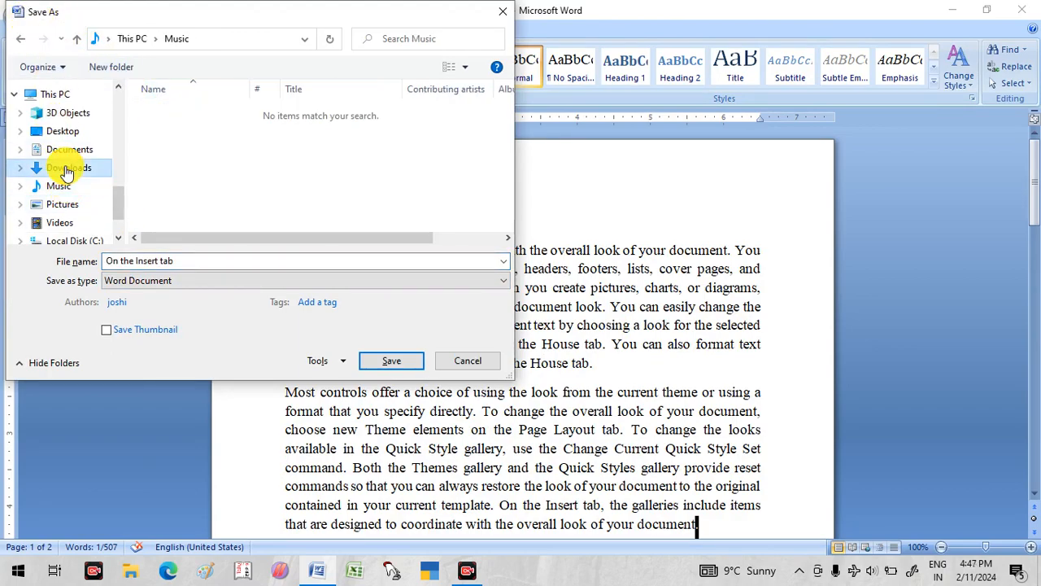
click(67, 151)
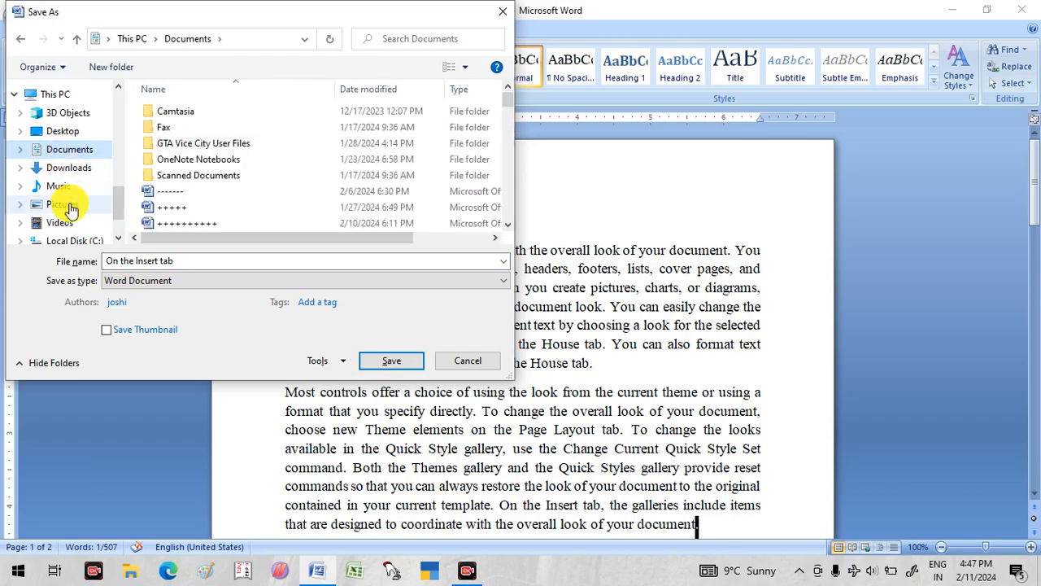
drag(116, 204, 114, 235)
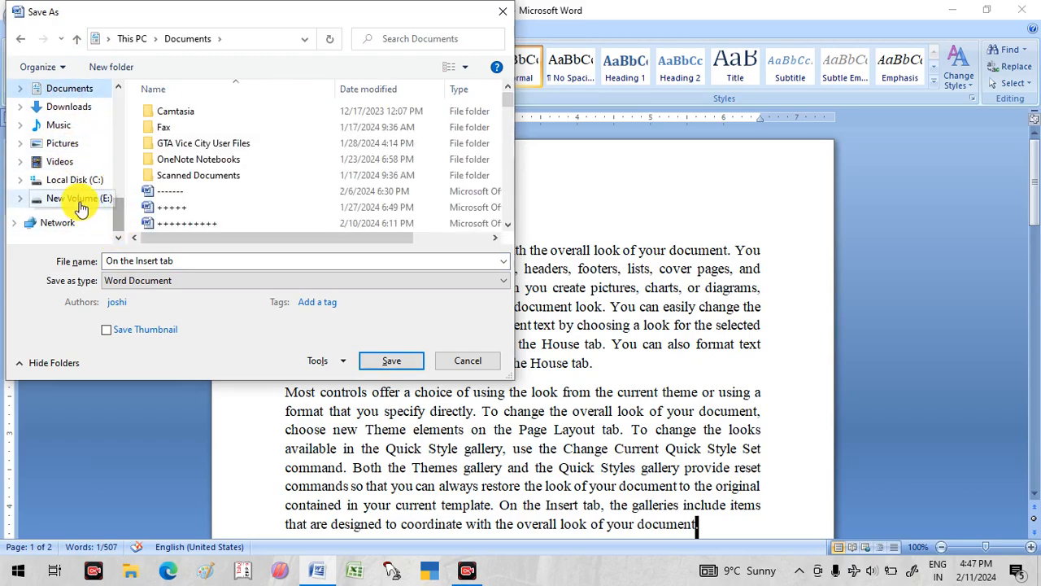
click(63, 163)
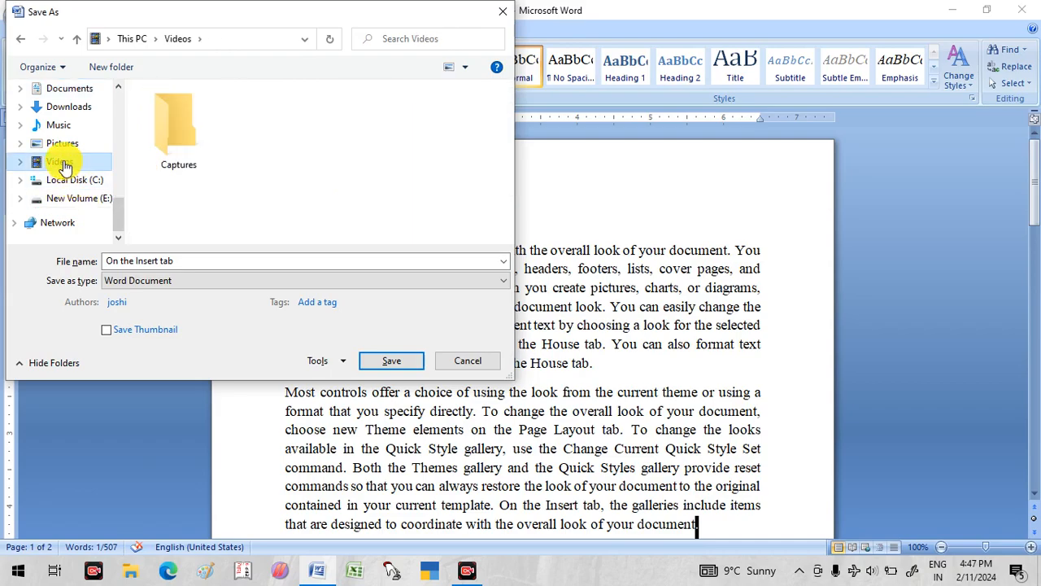
click(183, 260)
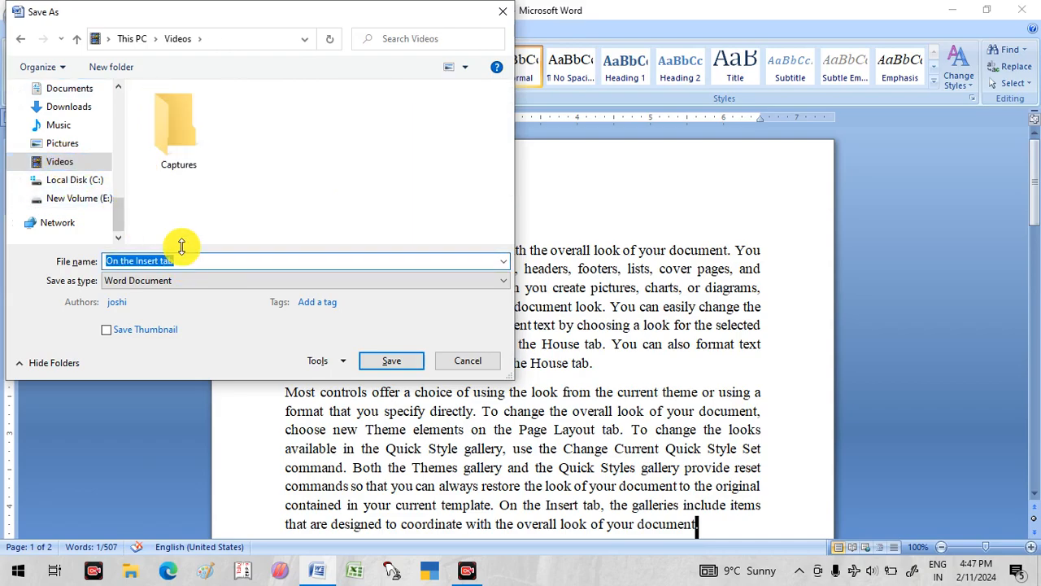
key(BackSpace)
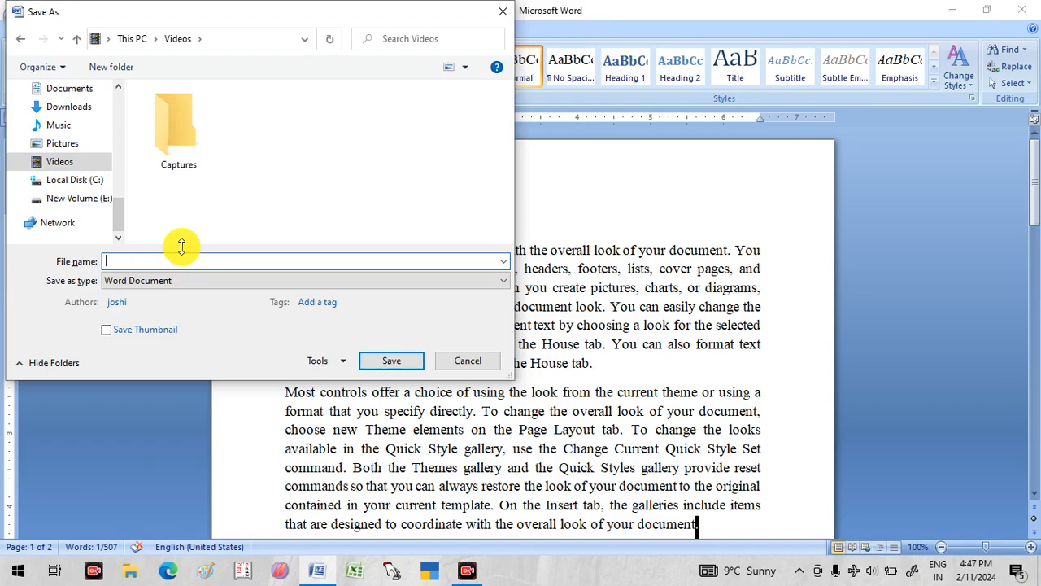
text(m)
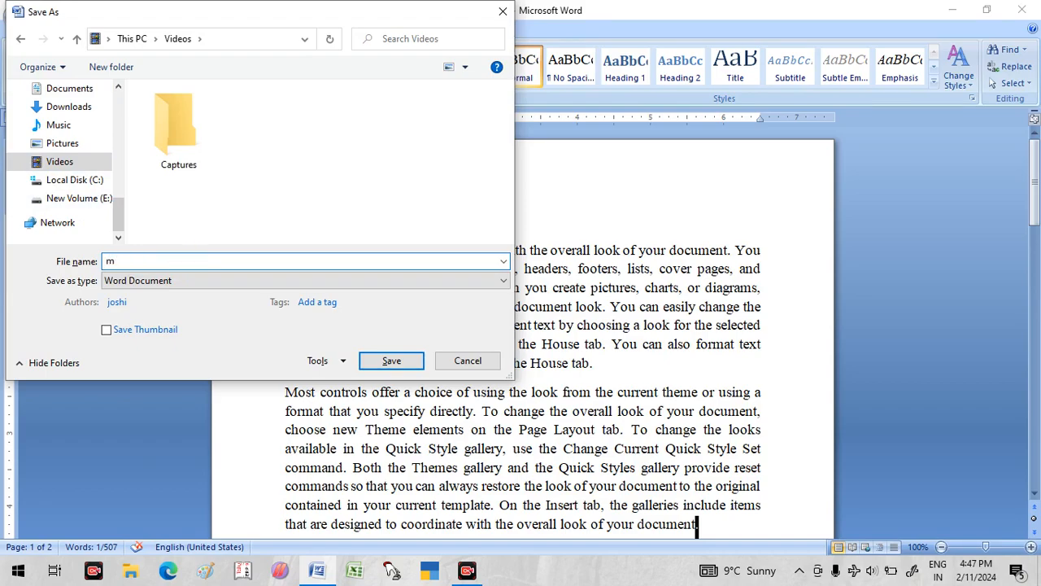
text(y)
key(Return)
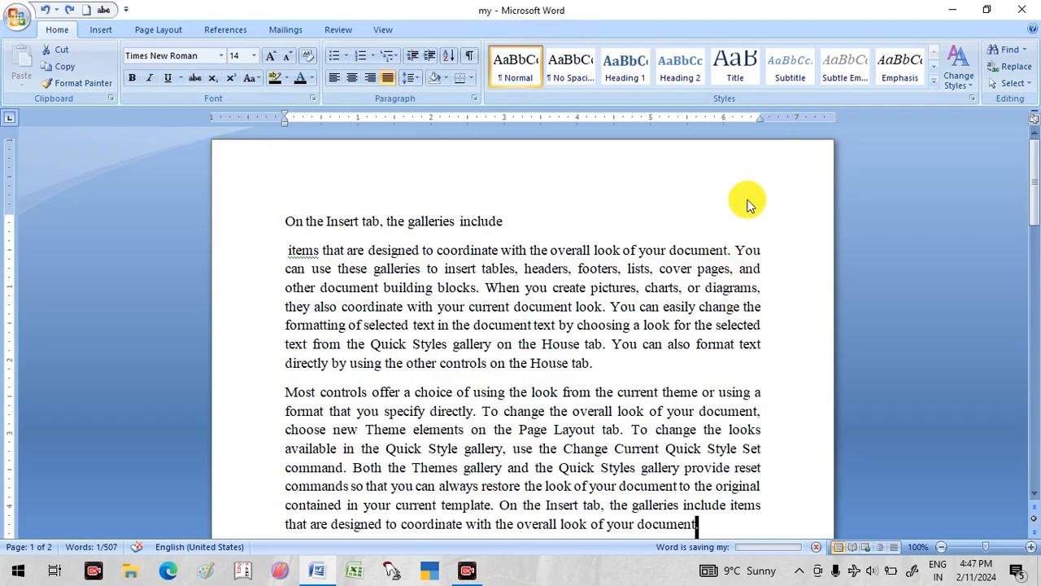
- Close the document, restart Word and open the file "my" from the Videos folder
click(1022, 10)
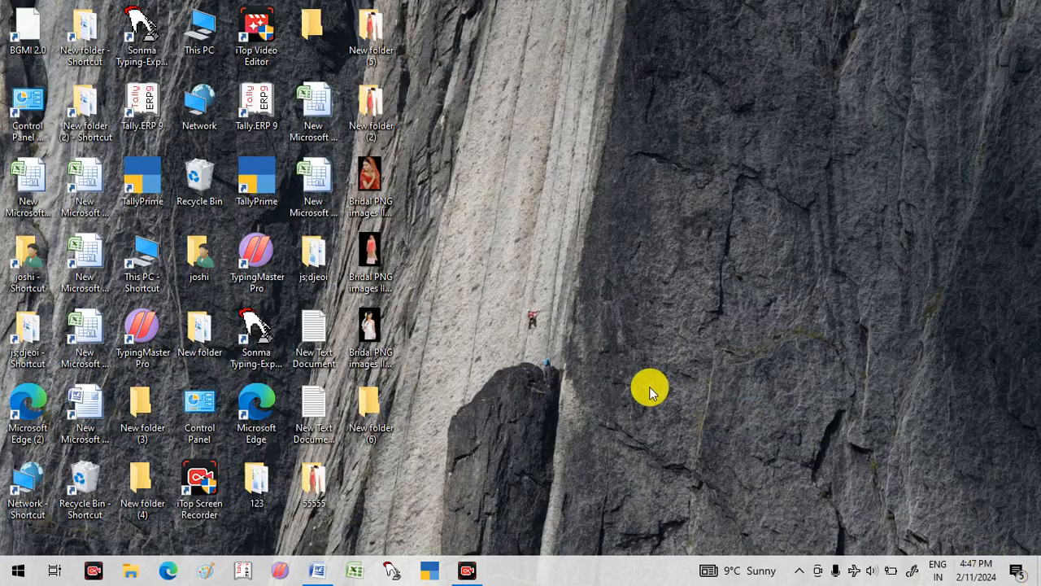
click(318, 576)
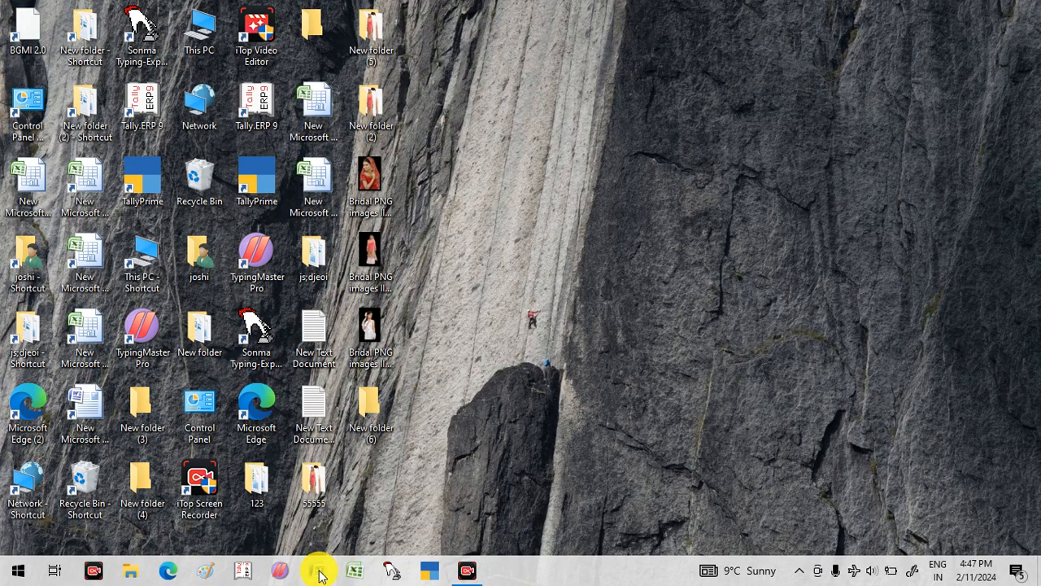
click(316, 574)
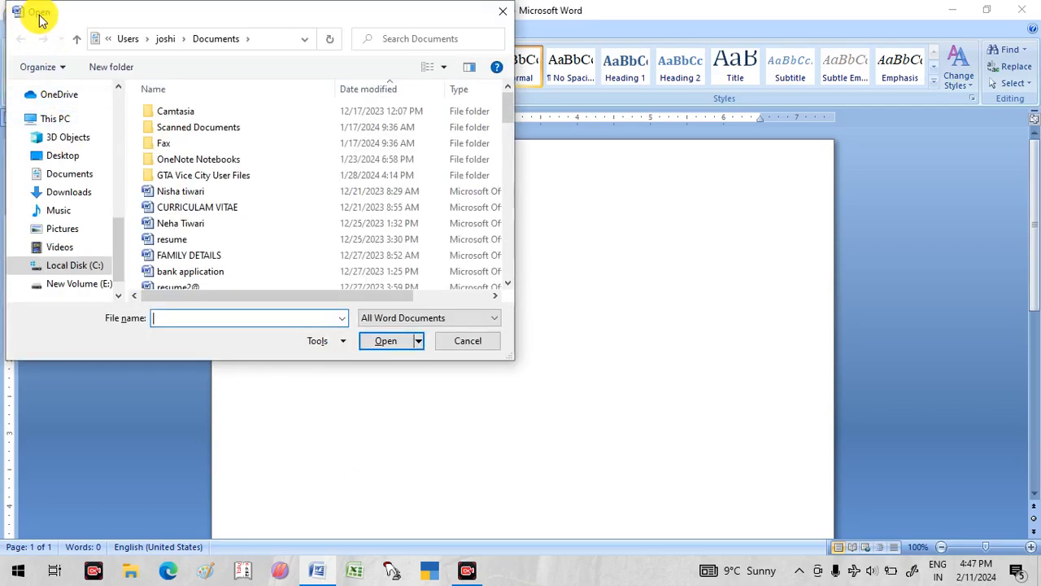
click(57, 248)
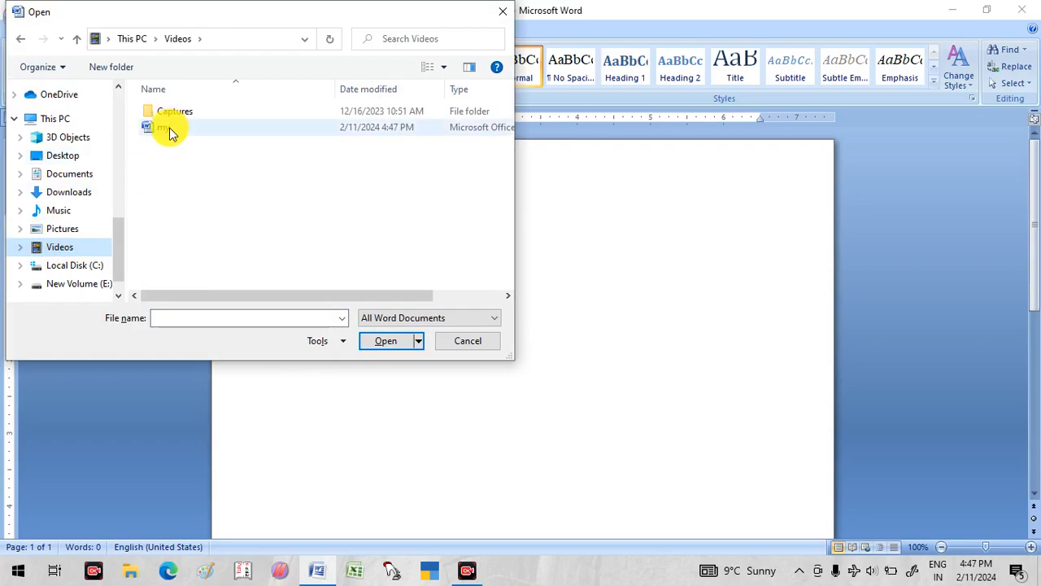
double_click(169, 128)
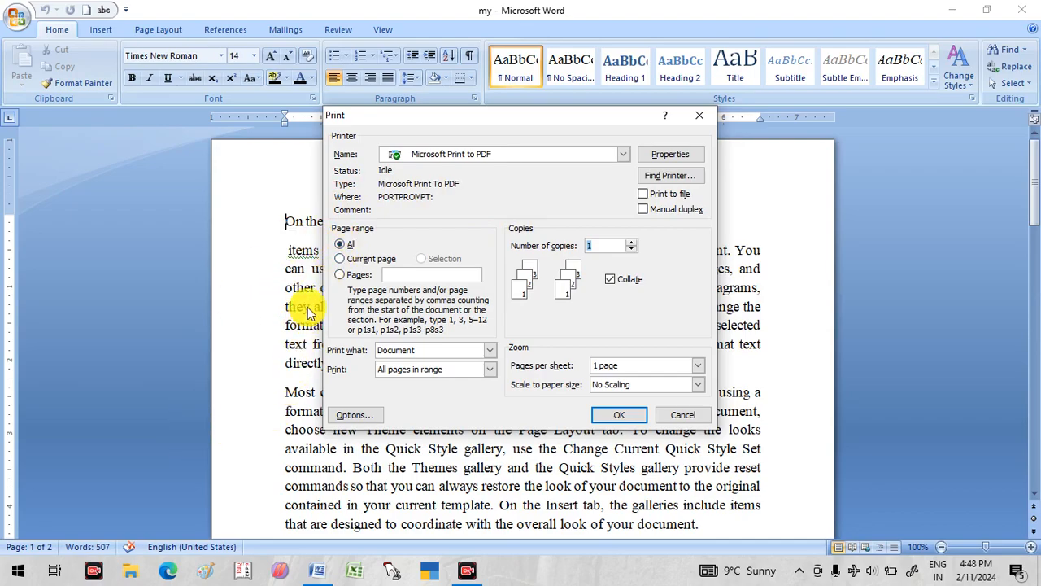
- Set up a print of pages 1,5,7 in 2 copies and cancel it without printing
click(340, 261)
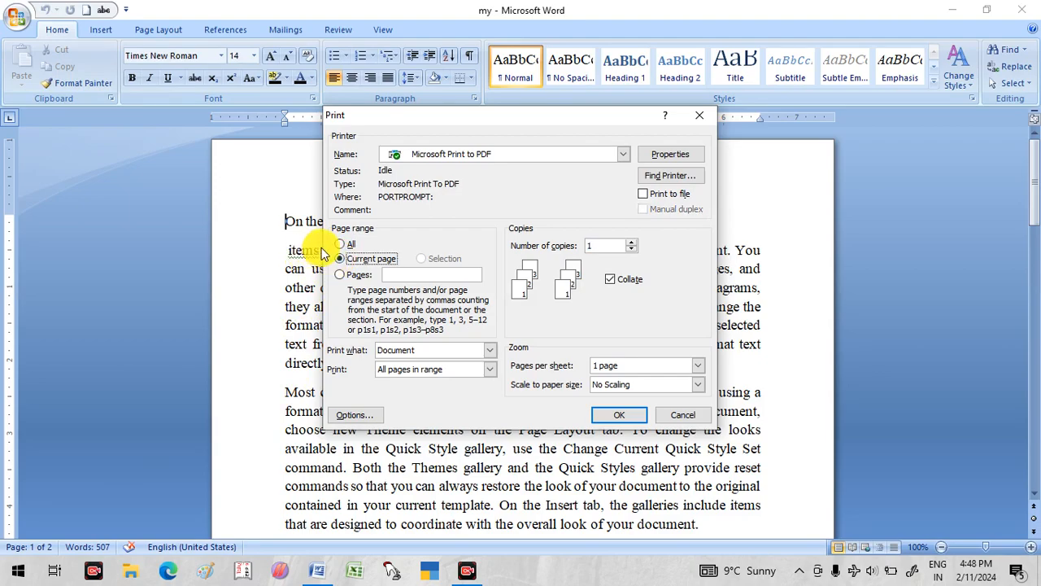
click(341, 275)
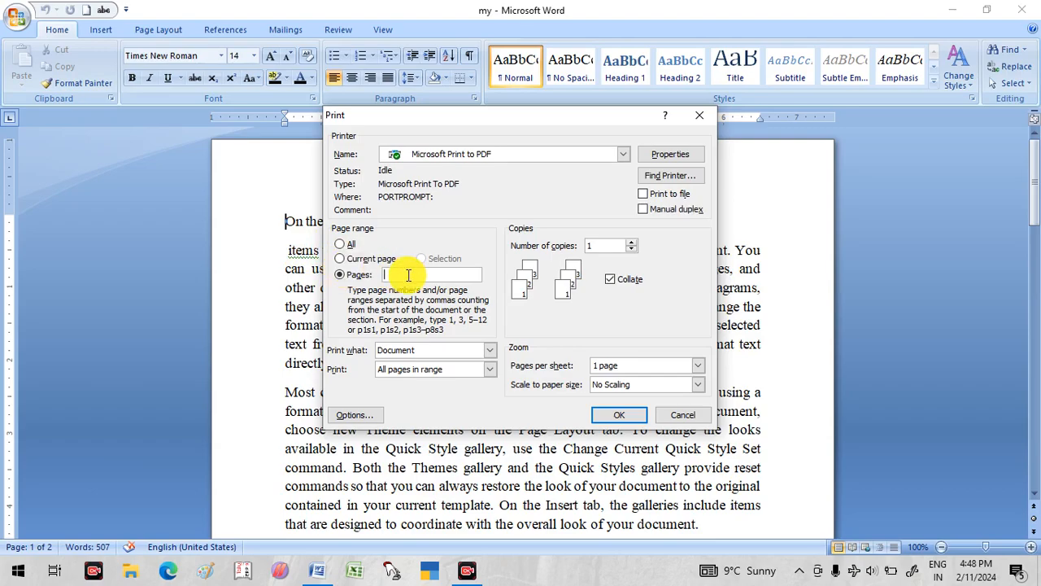
text(1)
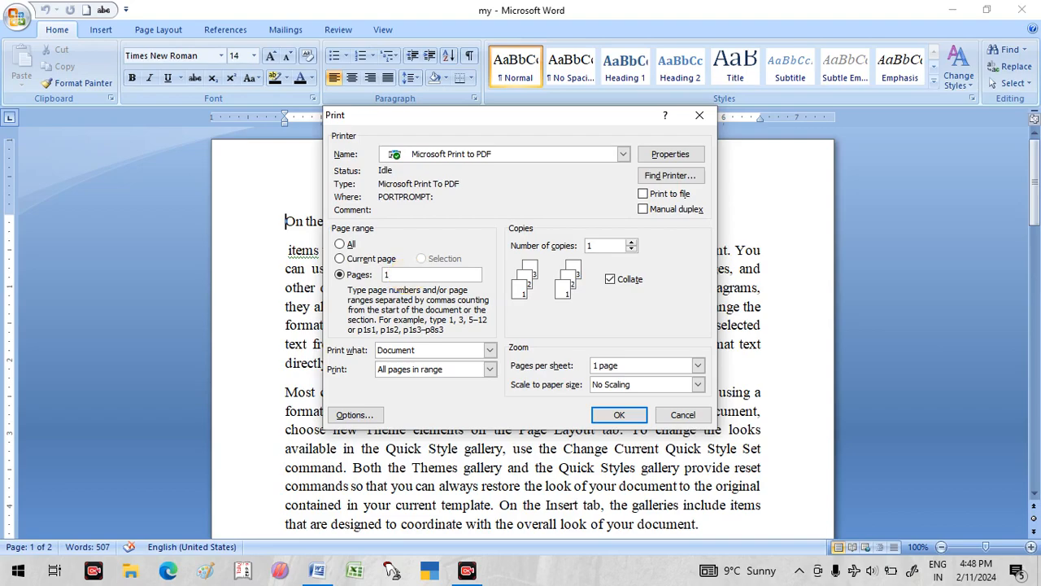
text(,5,7)
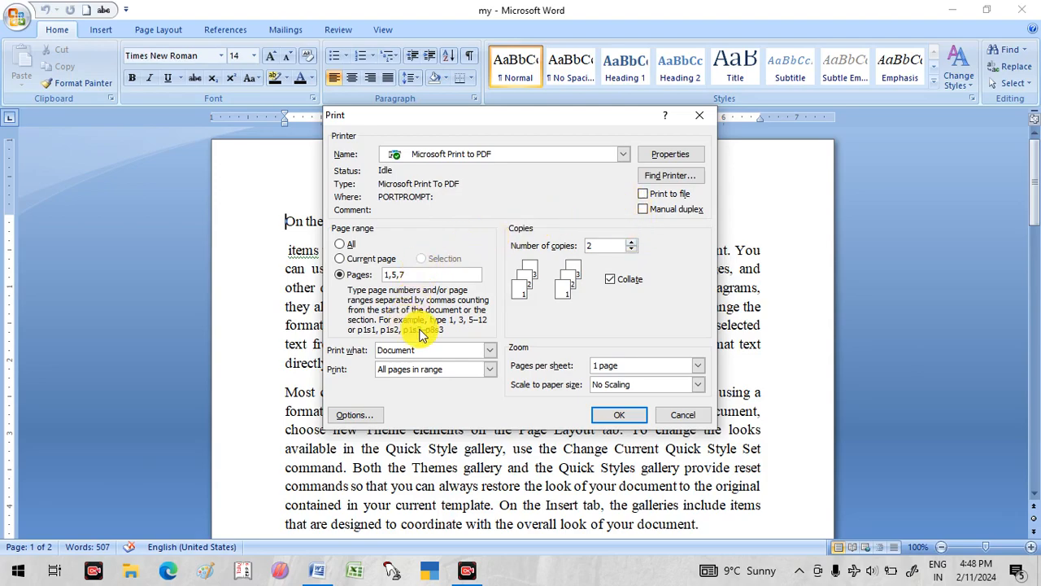
click(676, 413)
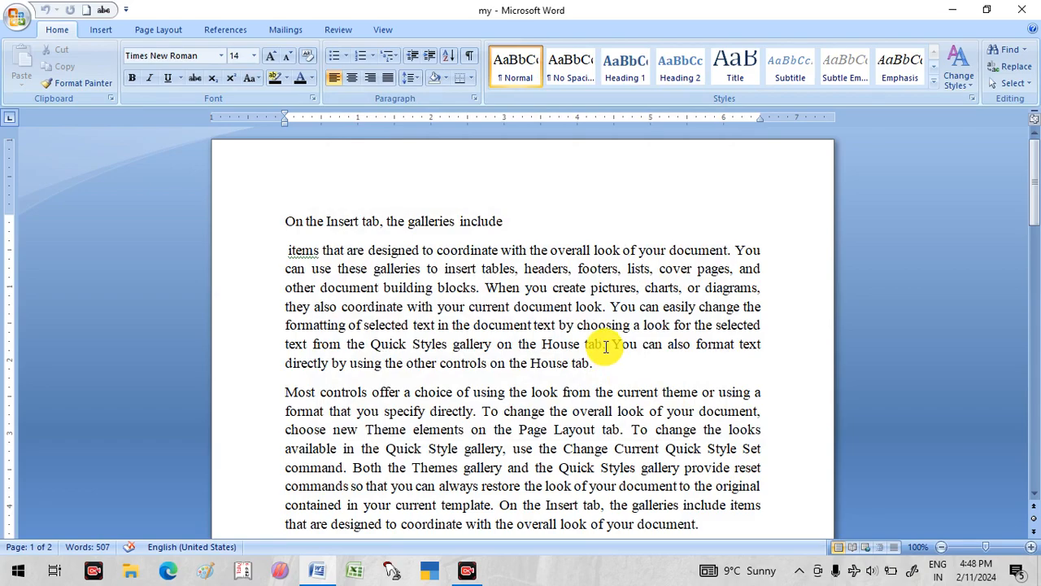
- Indent the paragraph starting "items that are designed" by three levels and reset its paragraph formatting
drag(289, 251, 594, 359)
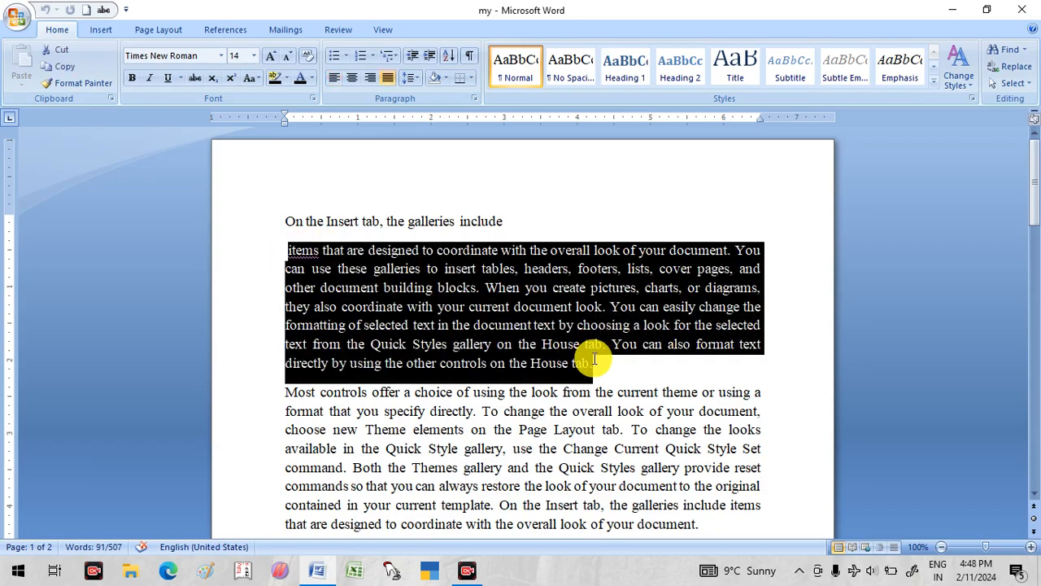
key(ctrl+m)
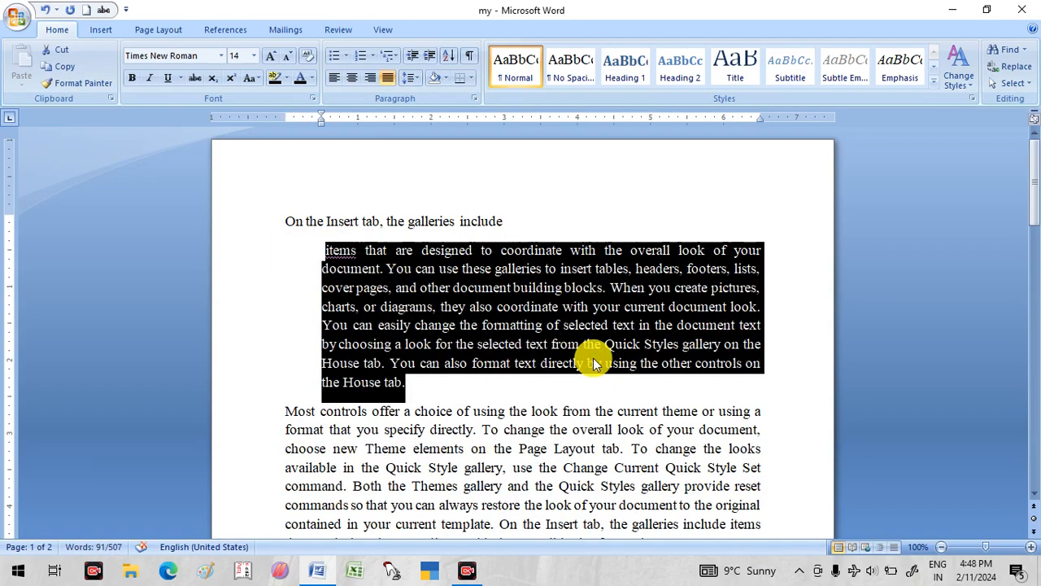
key(ctrl+m)
key(ctrl+m)
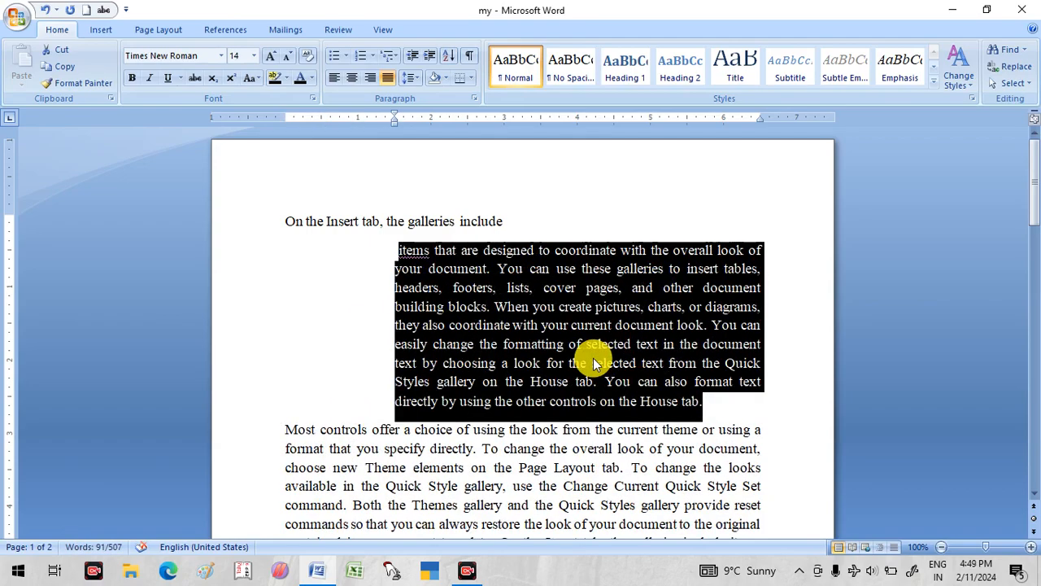
key(ctrl+q)
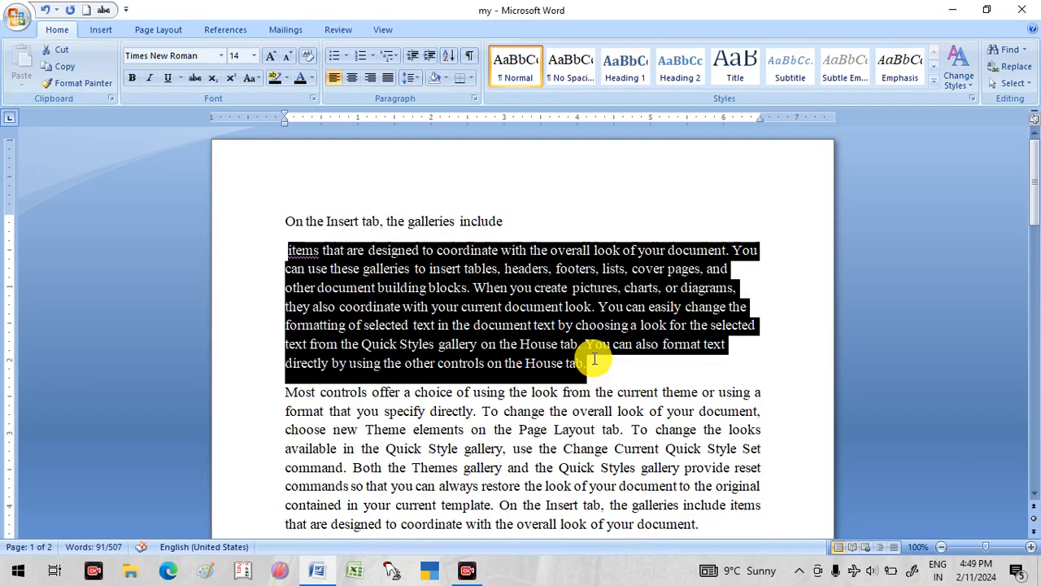
- Switch the first line "On the Insert tab, the galleries include" between centre, right and left alignment, leaving it centred
drag(520, 220, 290, 198)
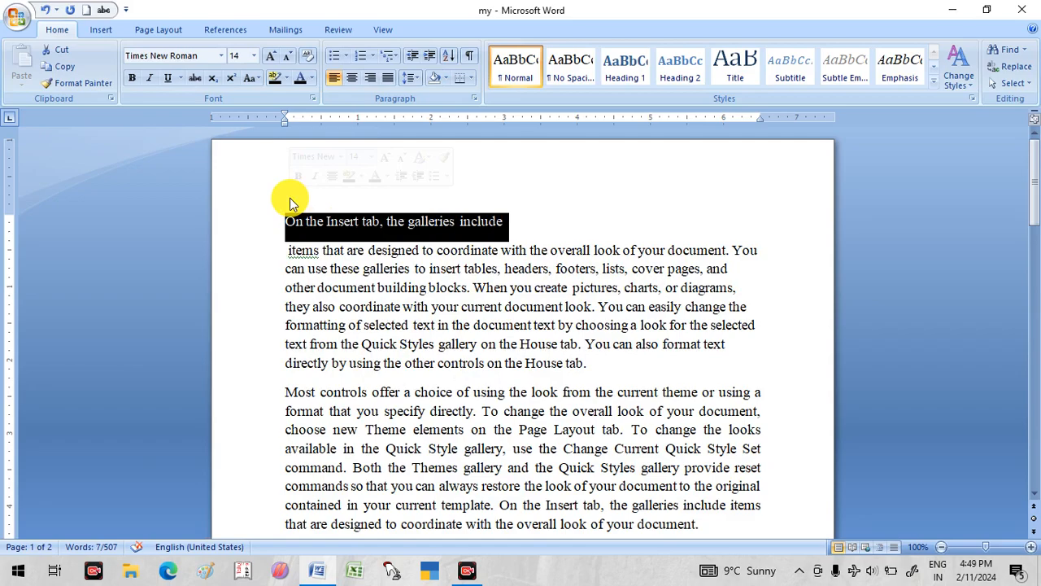
key(ctrl+e)
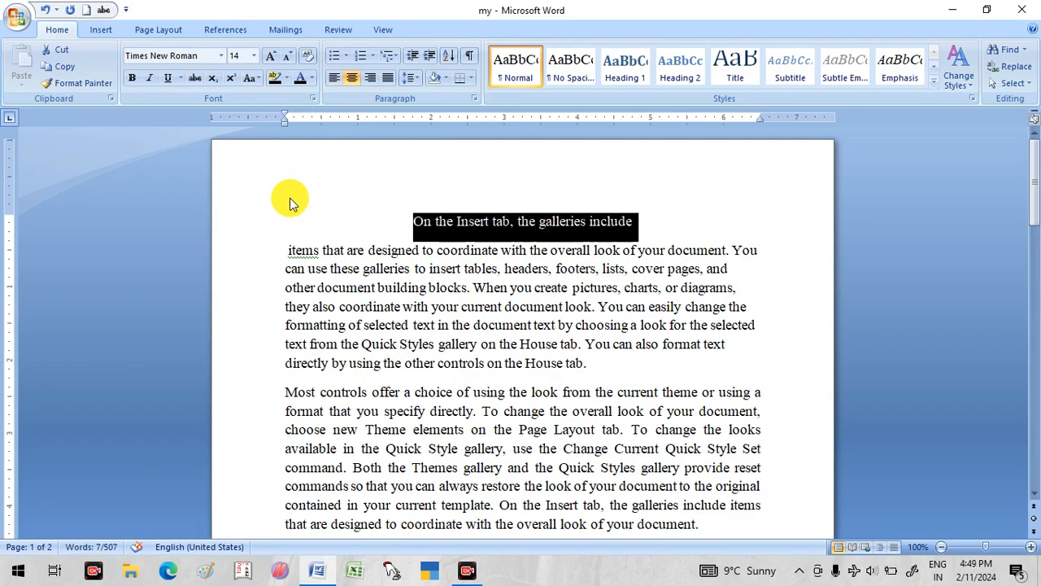
key(ctrl+r)
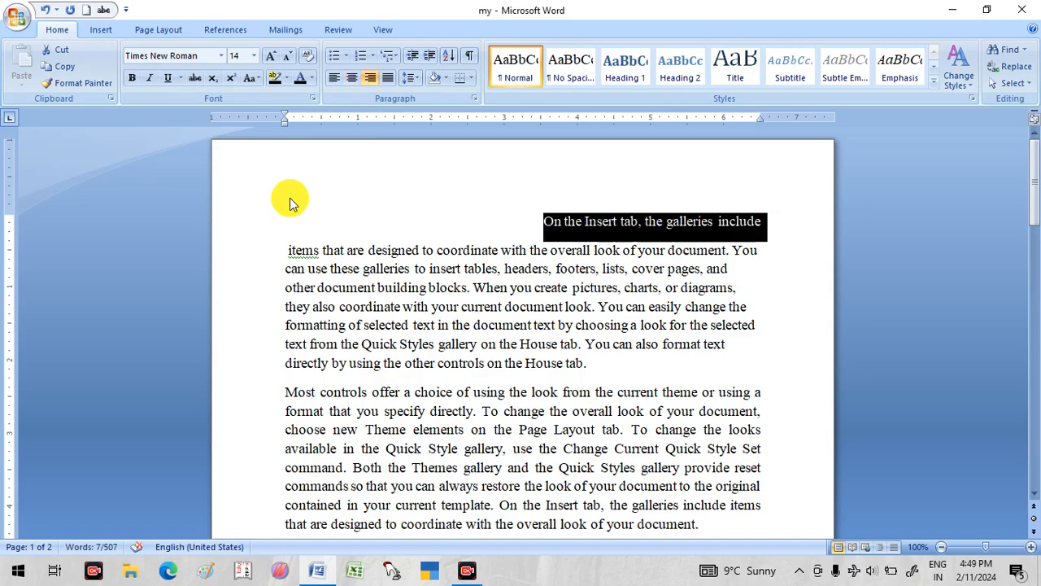
key(ctrl+l)
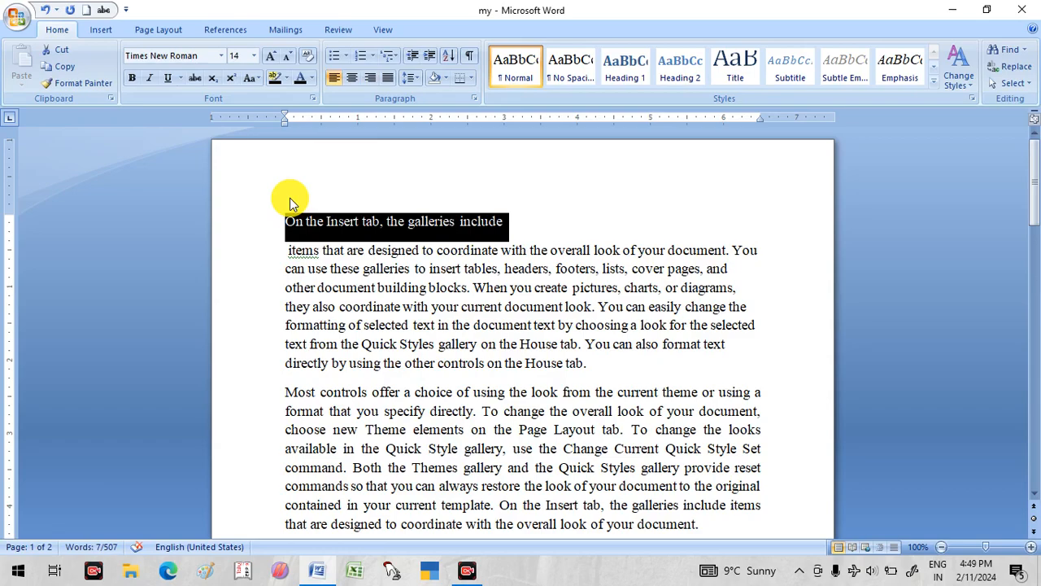
key(ctrl+e)
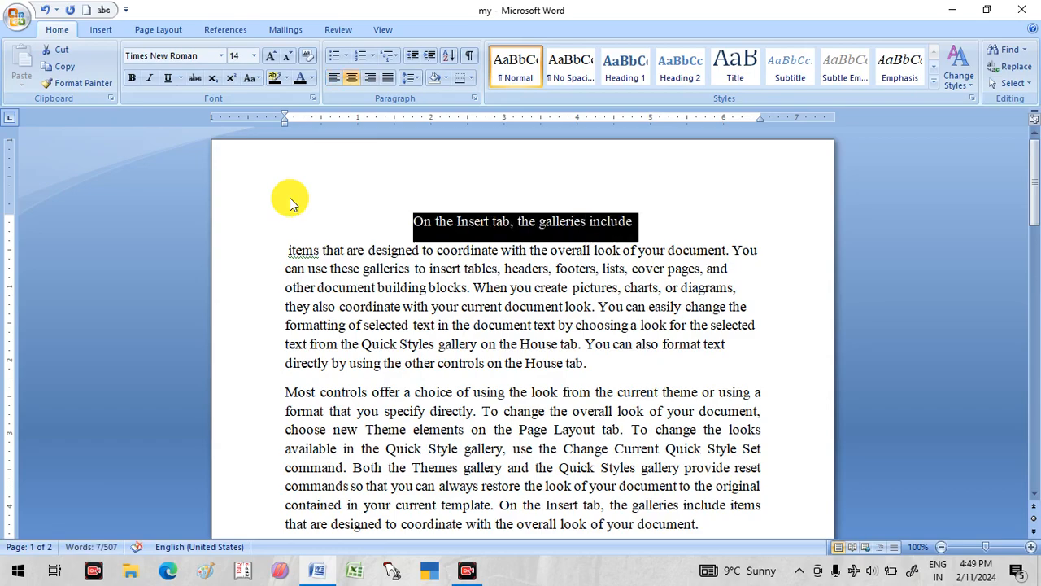
key(ctrl+l)
key(ctrl+r)
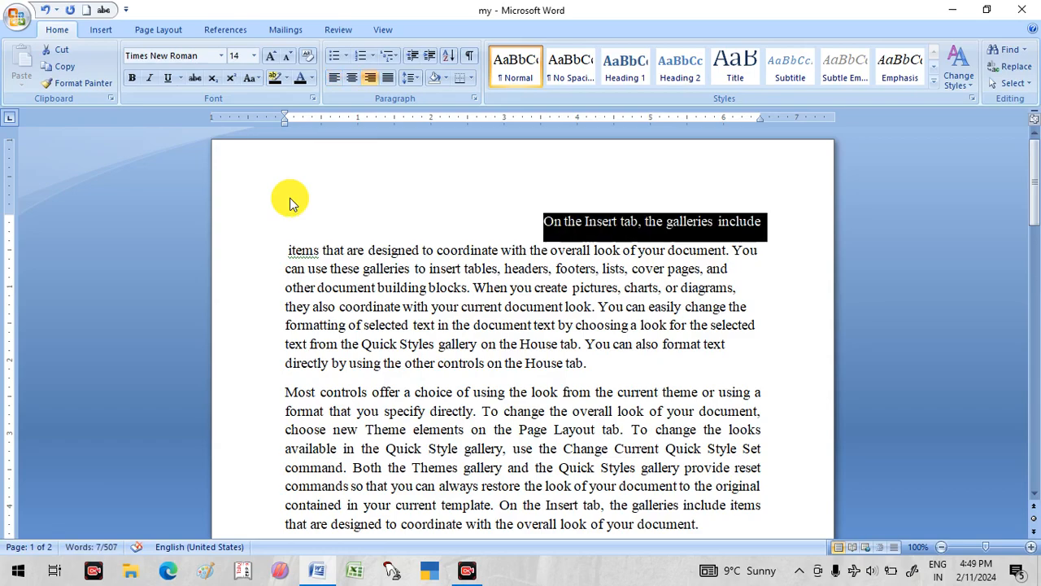
click(351, 78)
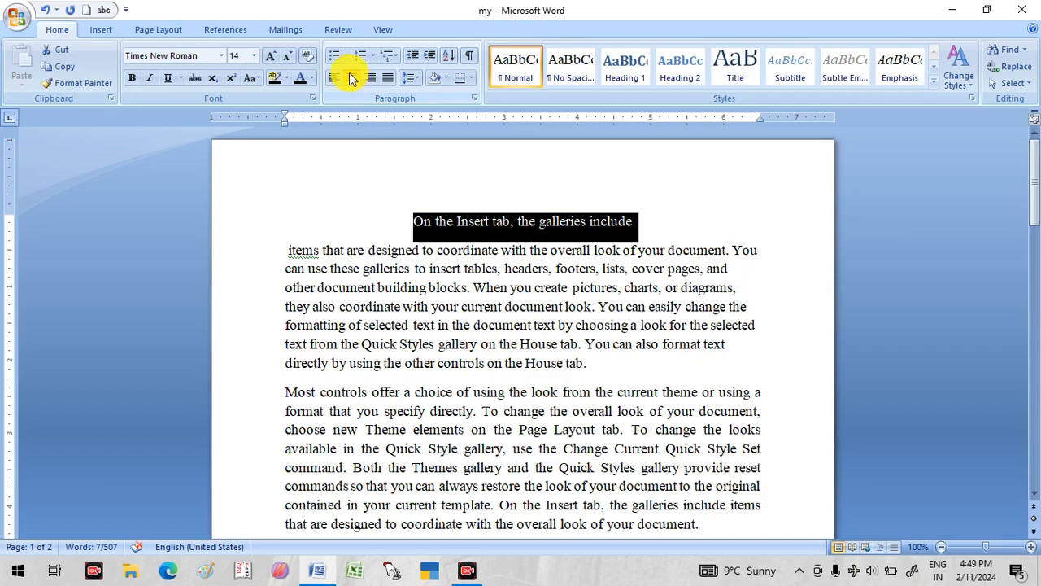
- Apply a four-level hanging indent to the paragraph starting "Most controls offer a choice"
scroll(331, 316, down, 4)
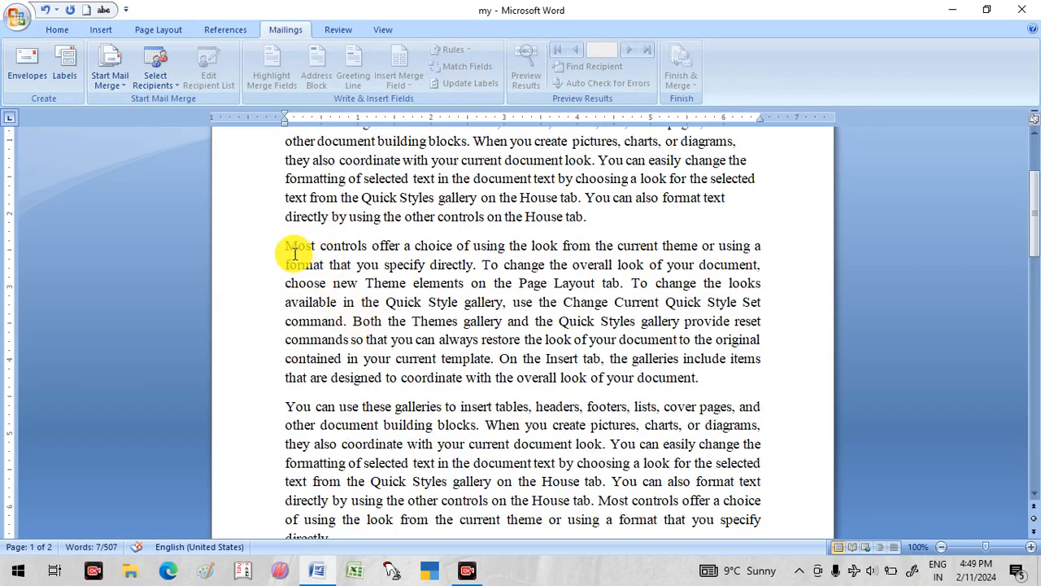
drag(284, 245, 672, 381)
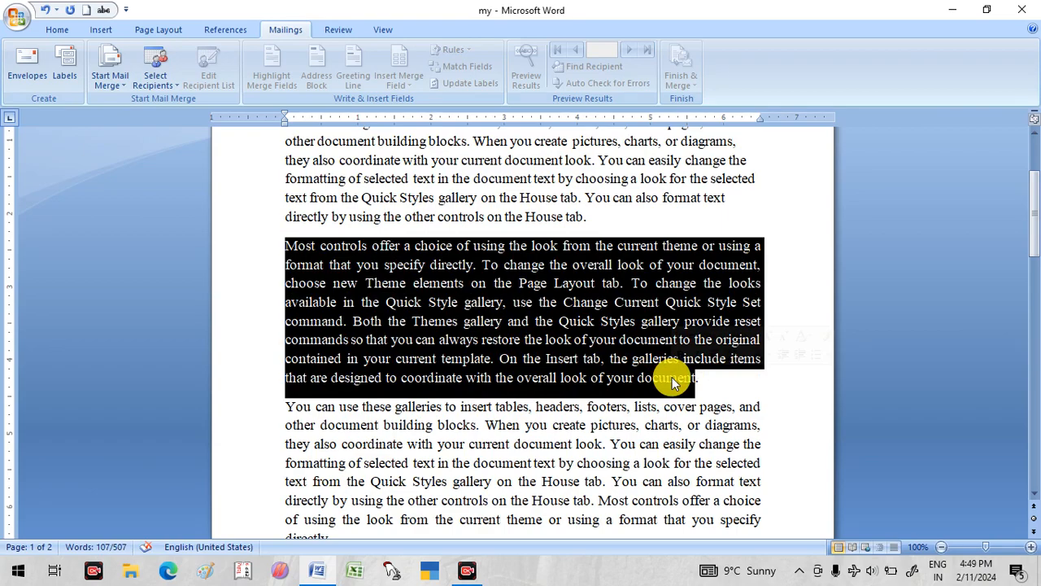
key(ctrl+t)
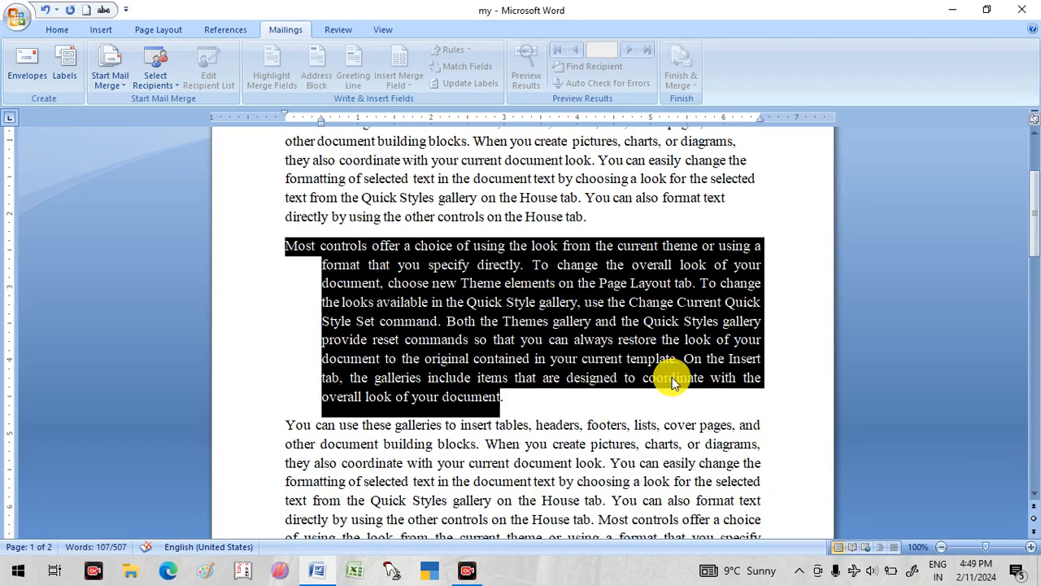
key(ctrl+t)
key(ctrl+t)
key(ctrl+t)
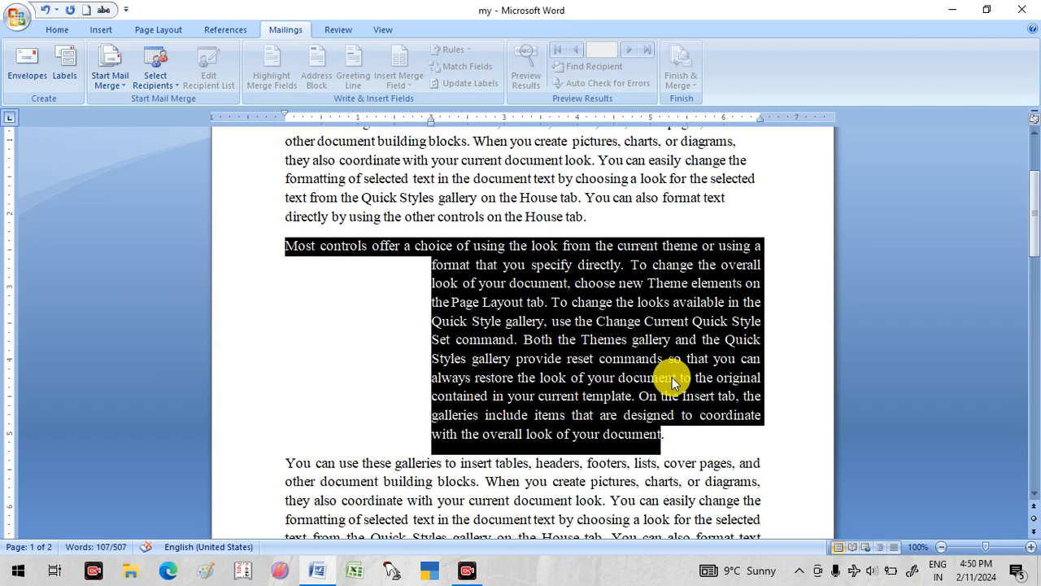
- Reset the paragraph formatting of the paragraph starting "Most controls offer a choice" and underline the first line of the document
key(ctrl+q)
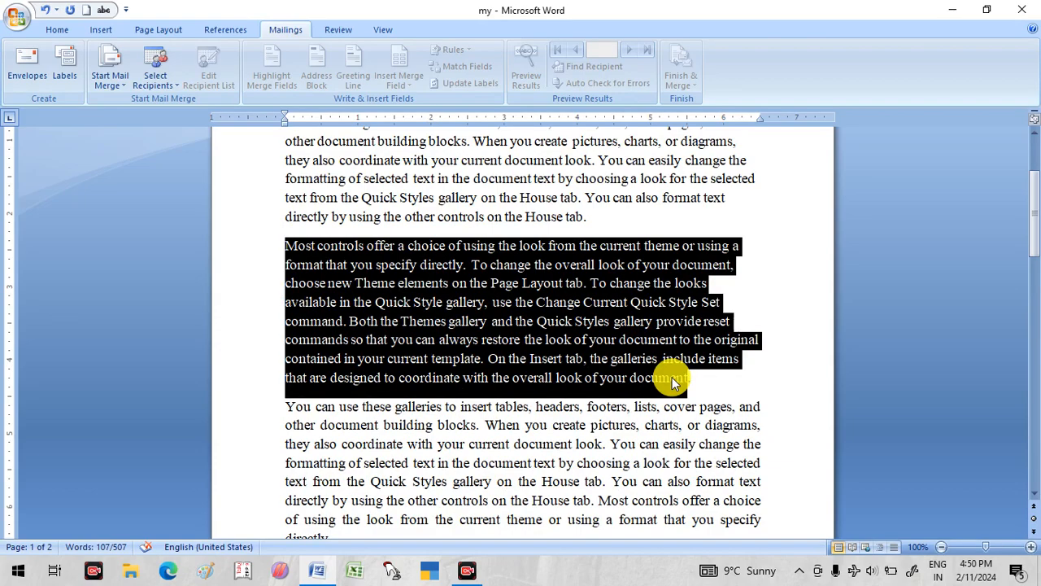
scroll(661, 362, up, 3)
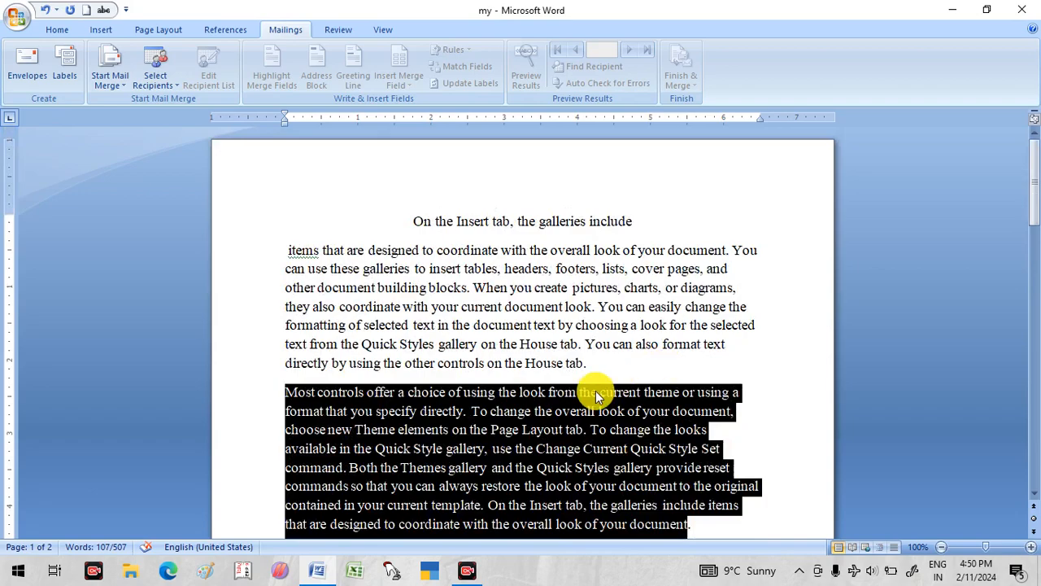
drag(414, 220, 639, 221)
click(52, 28)
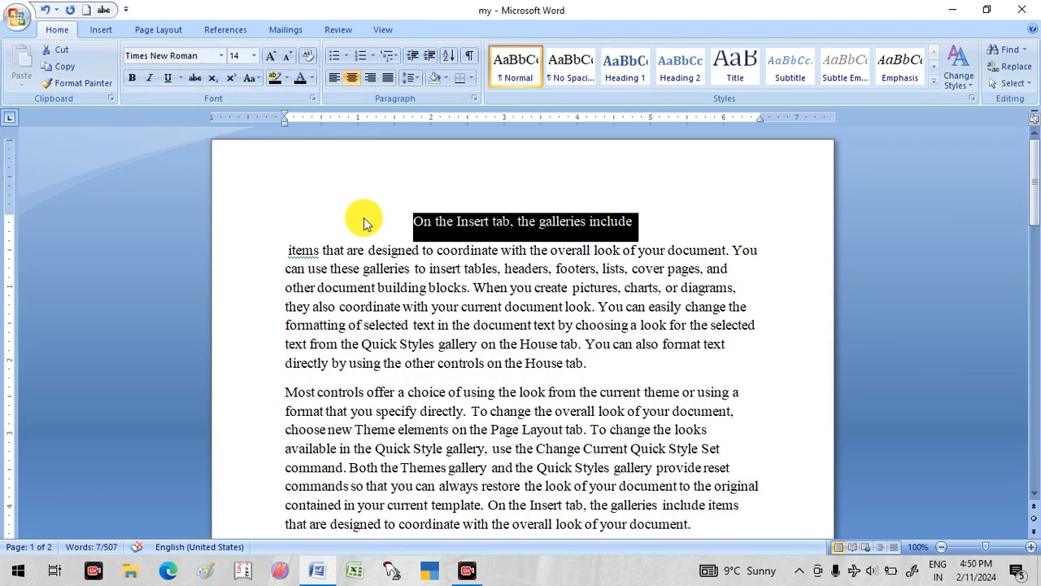
key(ctrl+u)
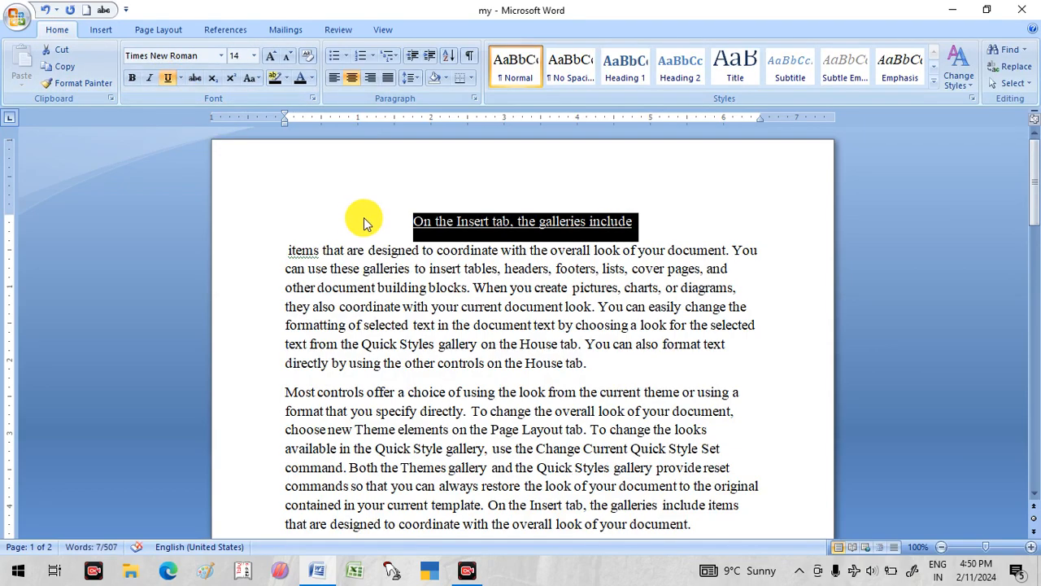
click(655, 215)
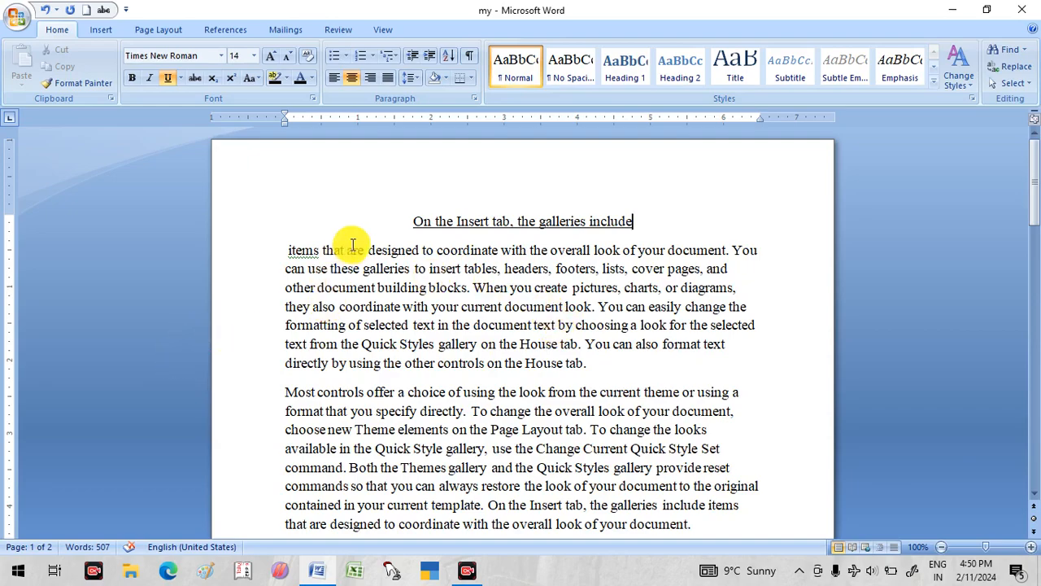
- Justify all the text in the document
key(ctrl+a)
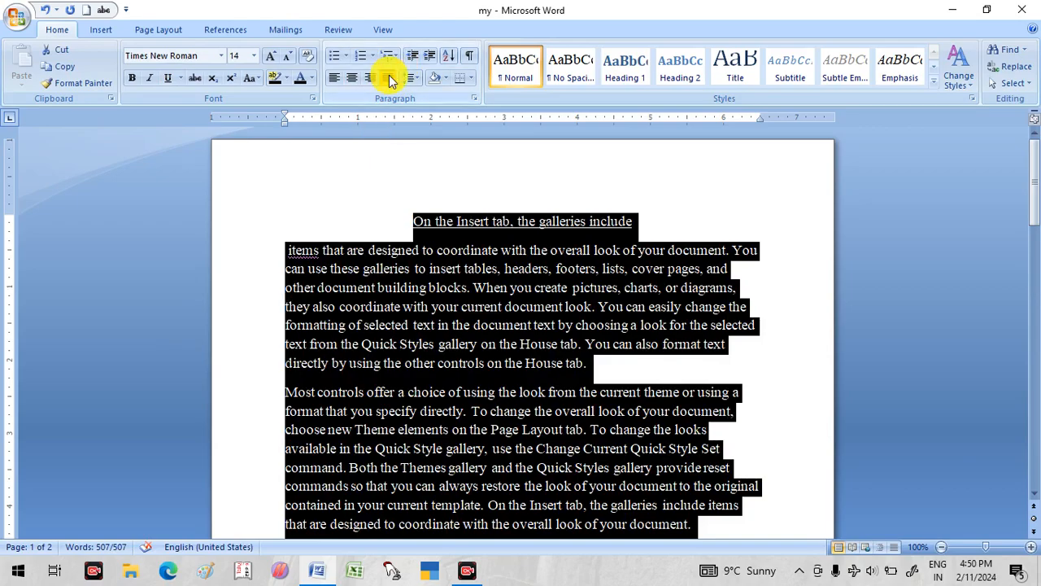
click(388, 78)
click(374, 328)
- Delete the "folder" hyperlink line at the end of the document
scroll(365, 332, down, 1)
scroll(368, 329, up, 1)
scroll(367, 330, down, 15)
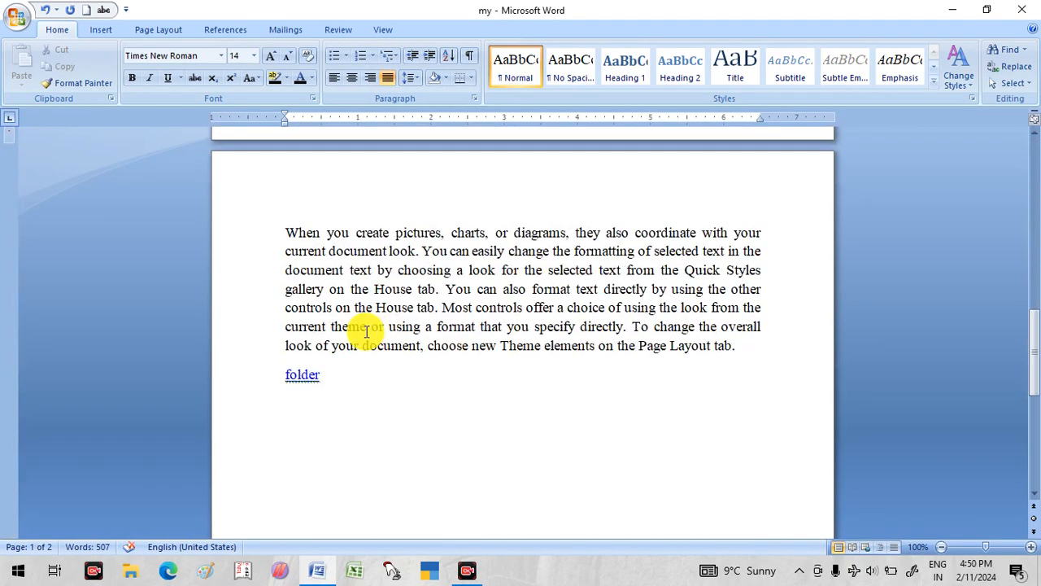
scroll(330, 306, up, 1)
click(201, 305)
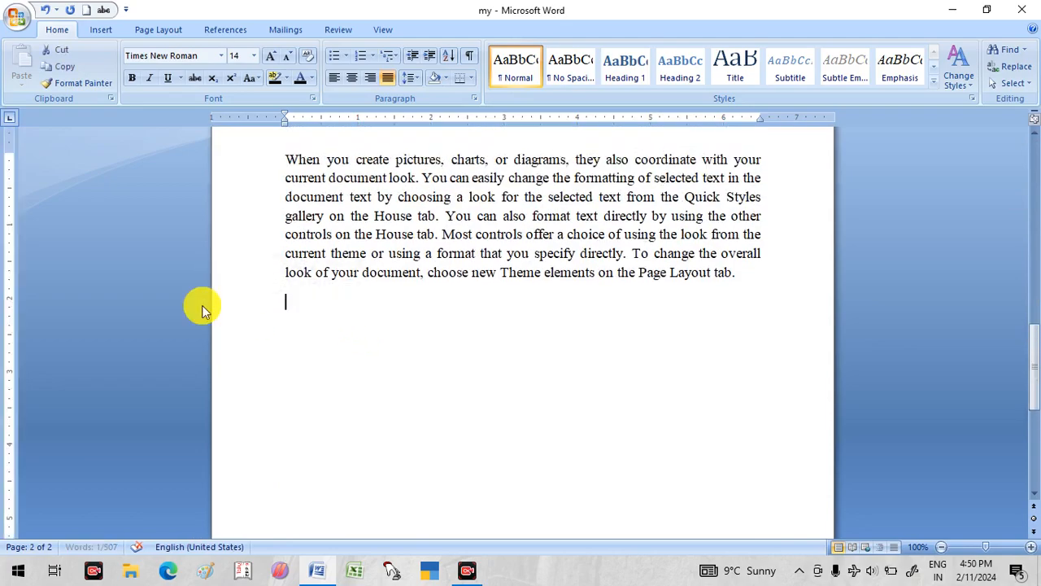
key(Delete)
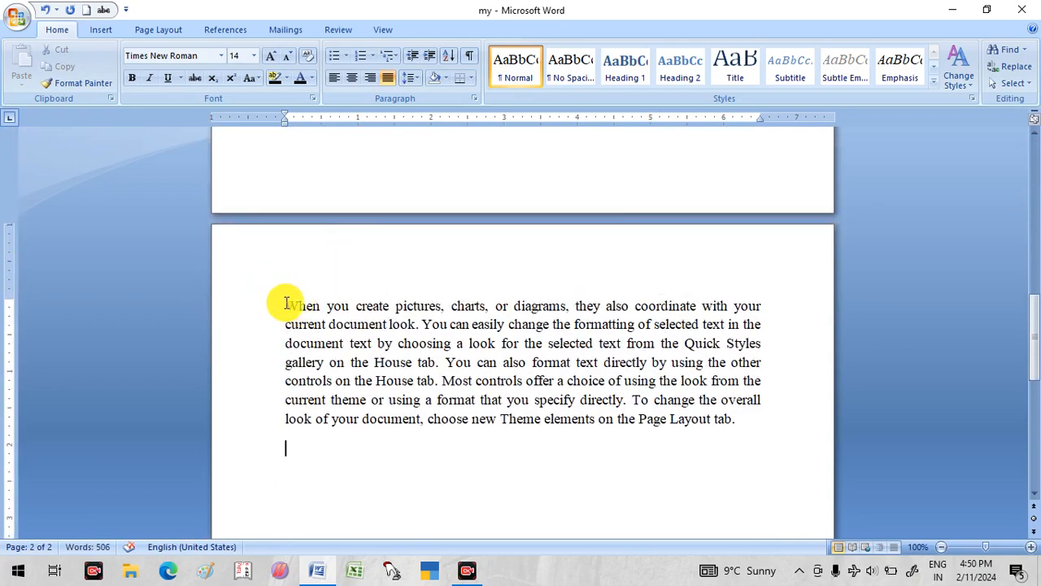
- Copy the last paragraph's text from "When you create pictures" to "gallery on the House tab" and paste it in the empty space below that paragraph
drag(286, 305, 436, 362)
key(ctrl+c)
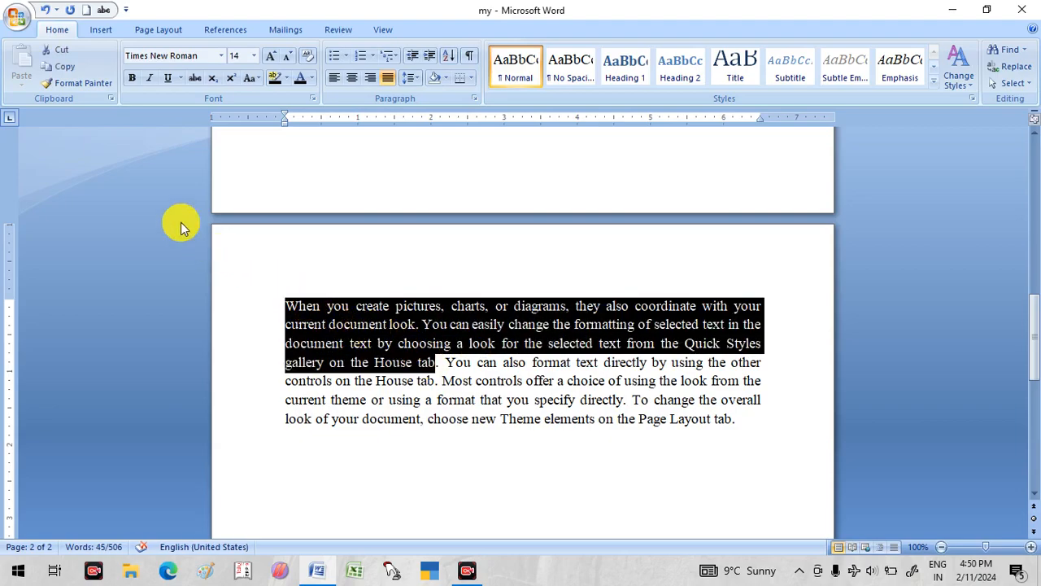
click(66, 69)
scroll(344, 407, down, 3)
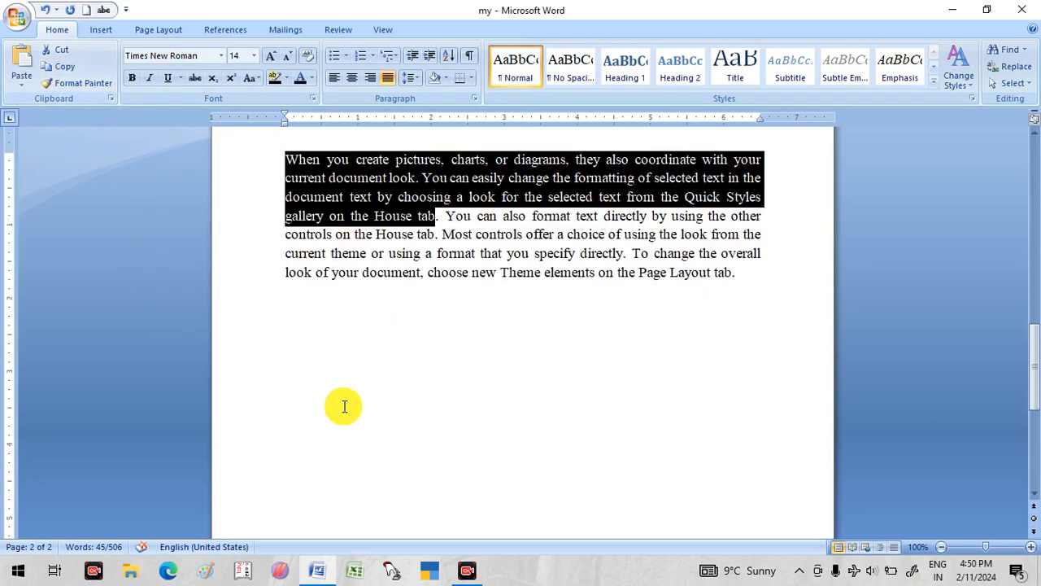
click(301, 366)
double_click(302, 365)
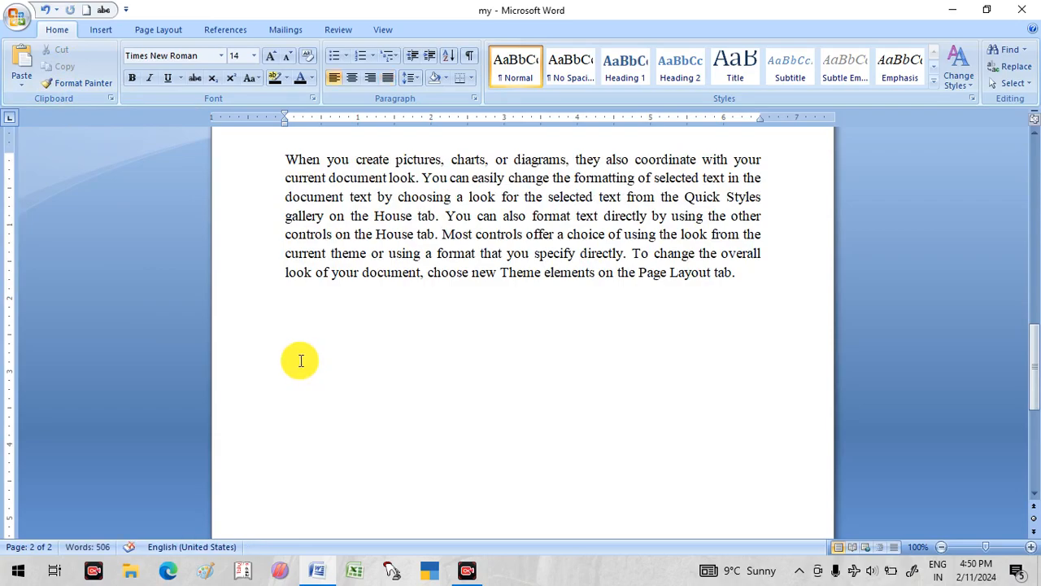
key(ctrl+v)
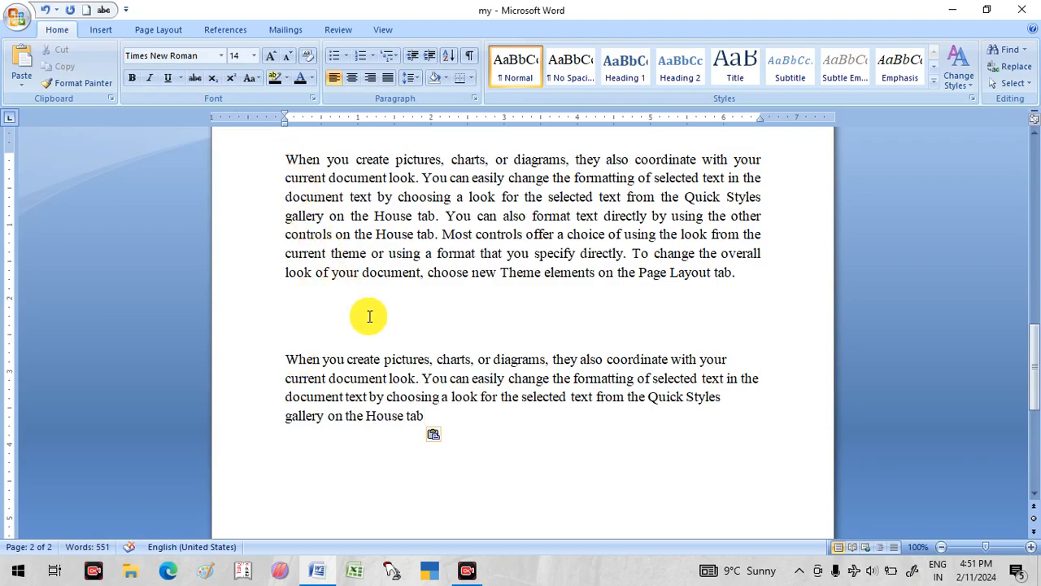
- Delete the pasted passage below the last paragraph
scroll(408, 380, down, 2)
scroll(409, 374, up, 3)
scroll(423, 375, down, 1)
drag(431, 382, 281, 330)
key(ctrl+c)
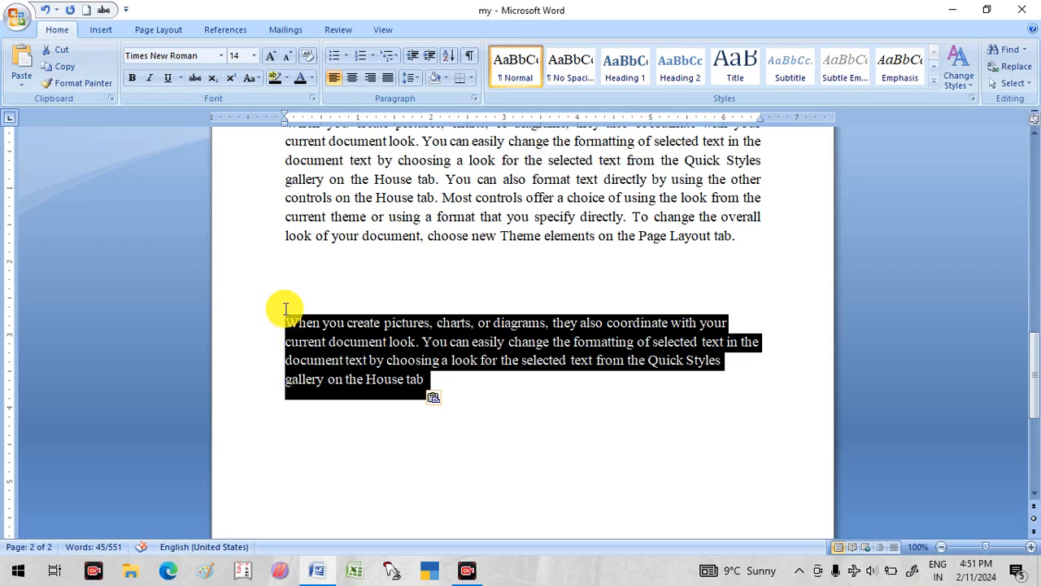
key(Delete)
- Paste the copied passage at the very start of the document, before "On the Insert tab, the galleries include"
scroll(515, 442, up, 10)
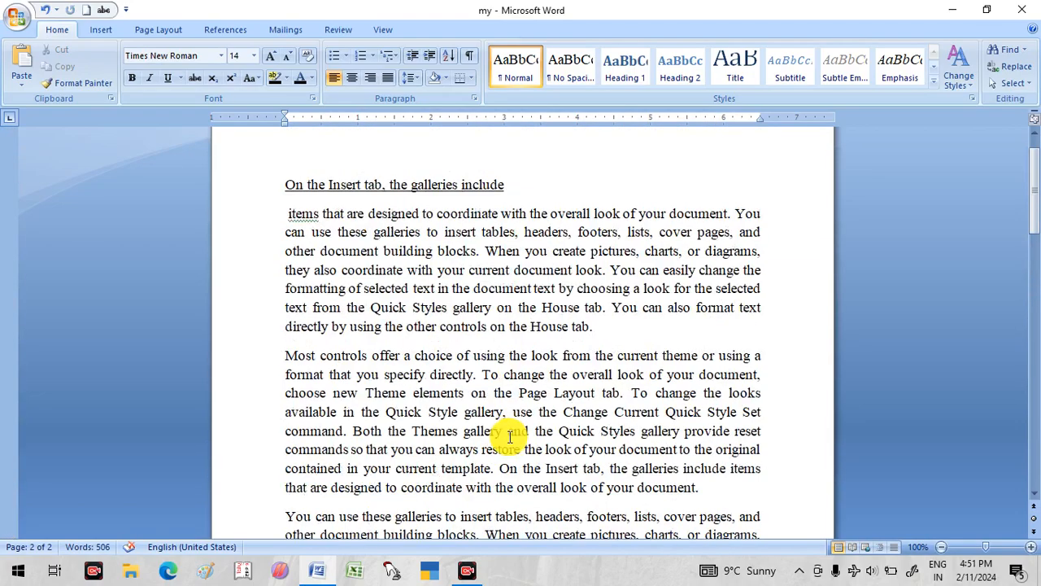
scroll(353, 272, up, 1)
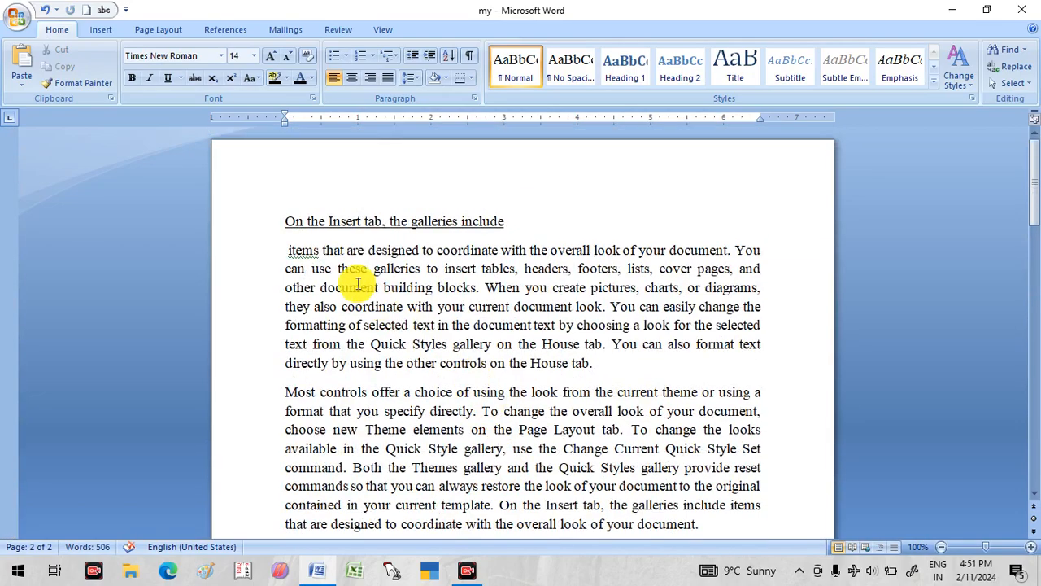
click(285, 201)
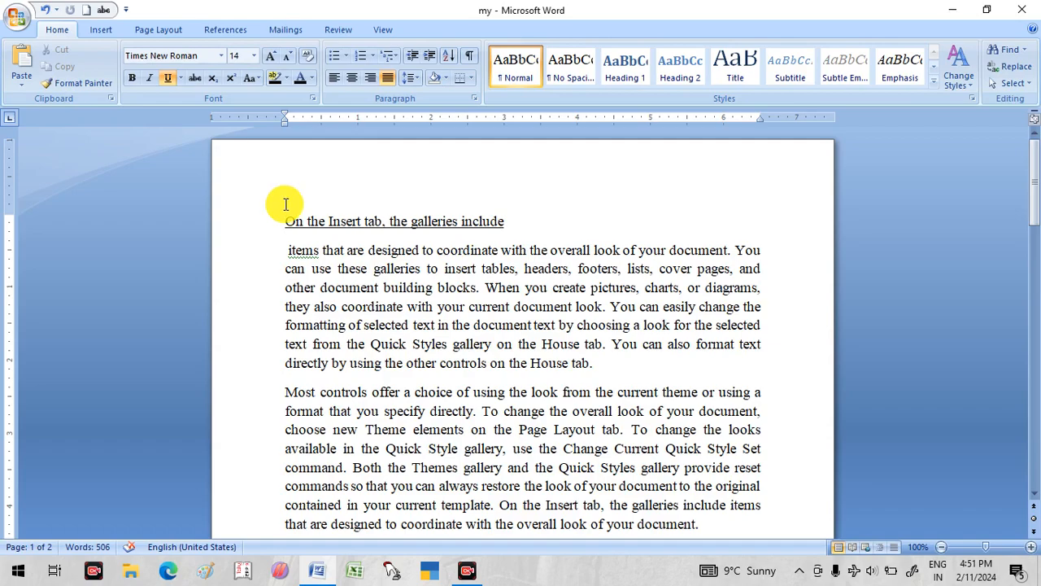
key(ctrl+v)
scroll(414, 434, down, 20)
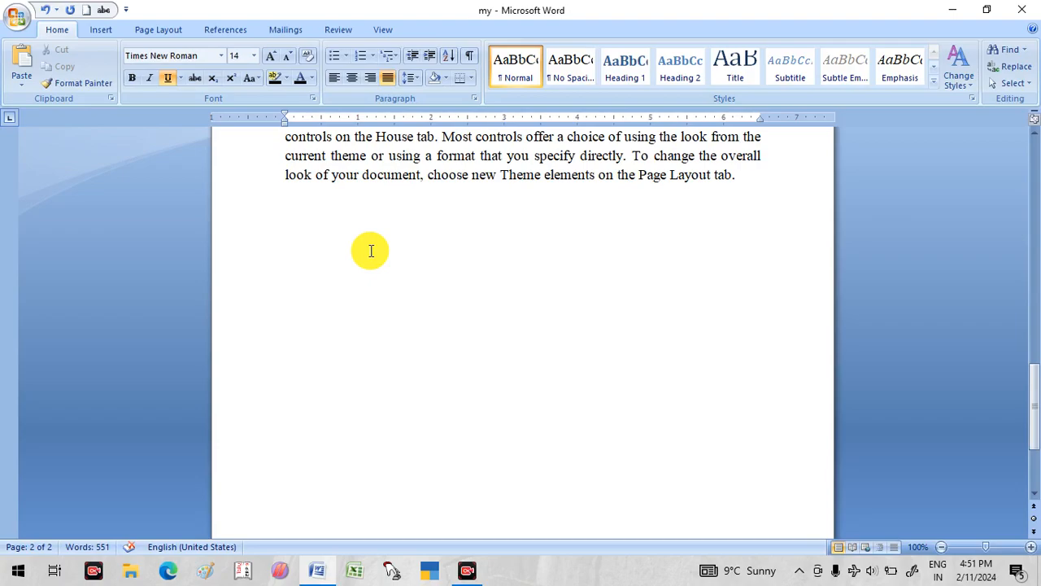
scroll(372, 264, up, 6)
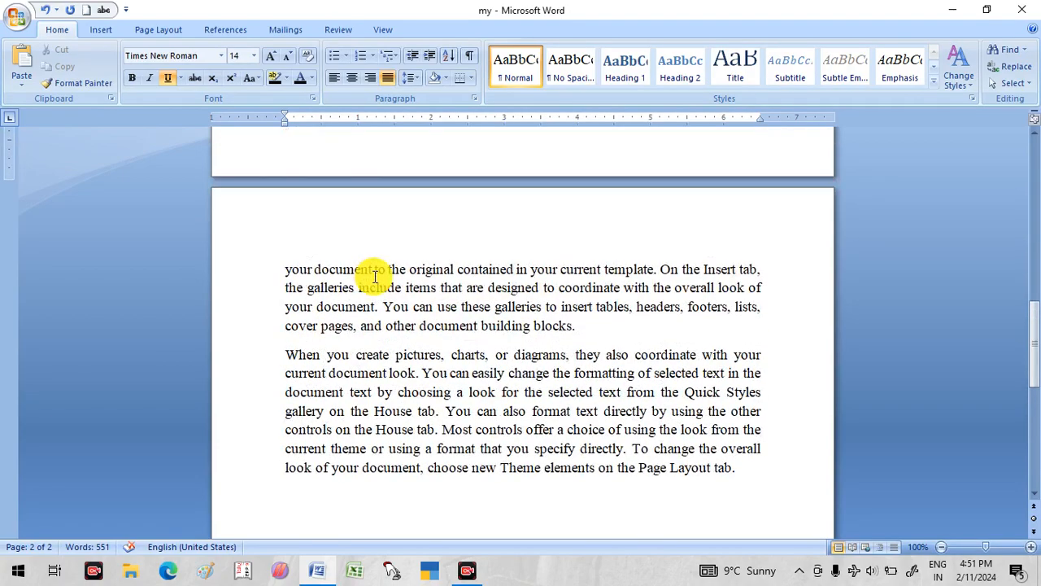
scroll(376, 280, up, 3)
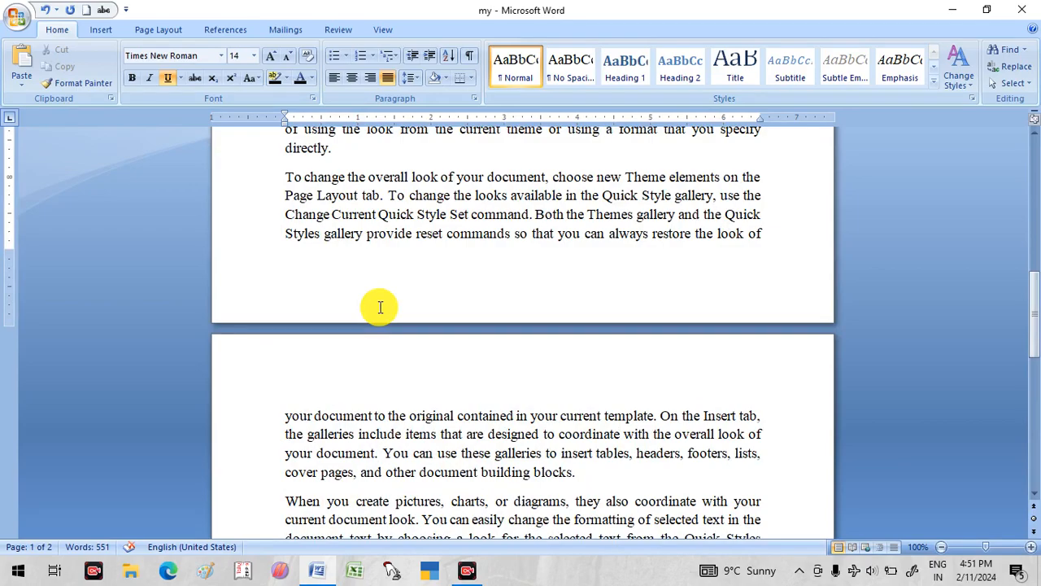
- Create a new blank document and enter the text "Hello every one"
key(ctrl+n)
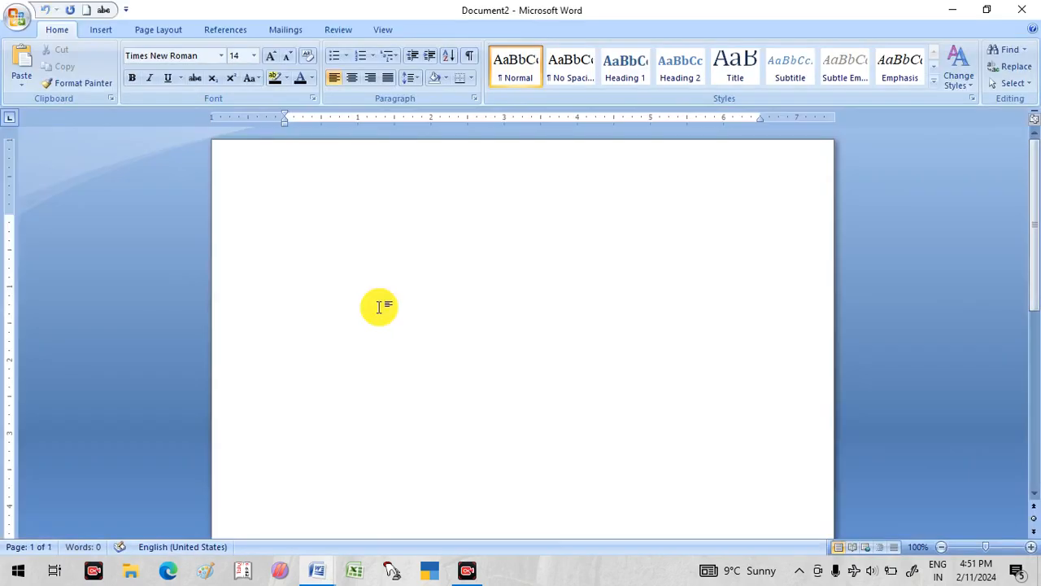
text(Hello every one)
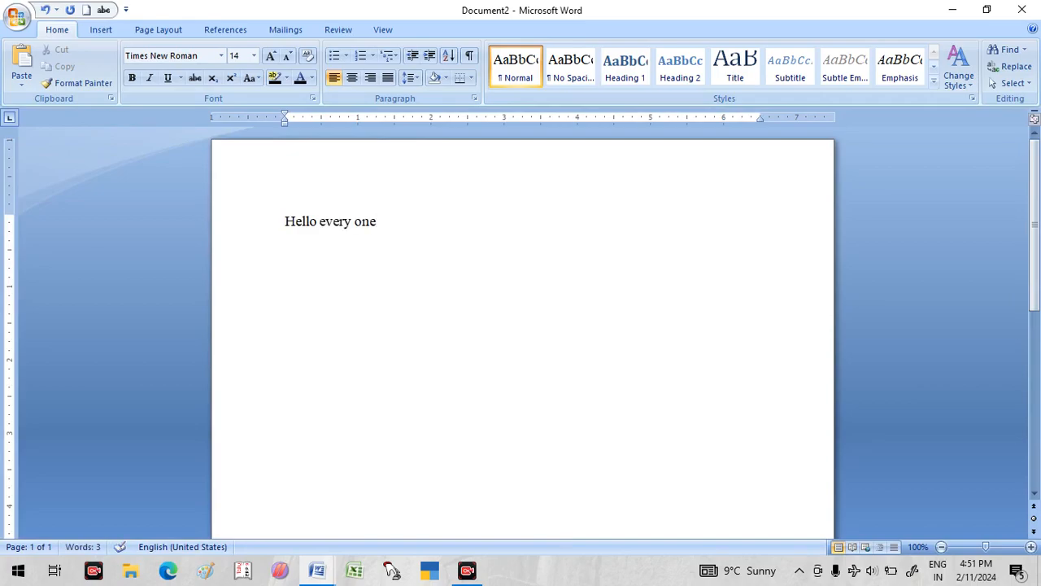
- Undo the entry of "Hello every one" completely and redo it
key(ctrl+z)
key(ctrl+z)
key(ctrl+z)
key(ctrl+z)
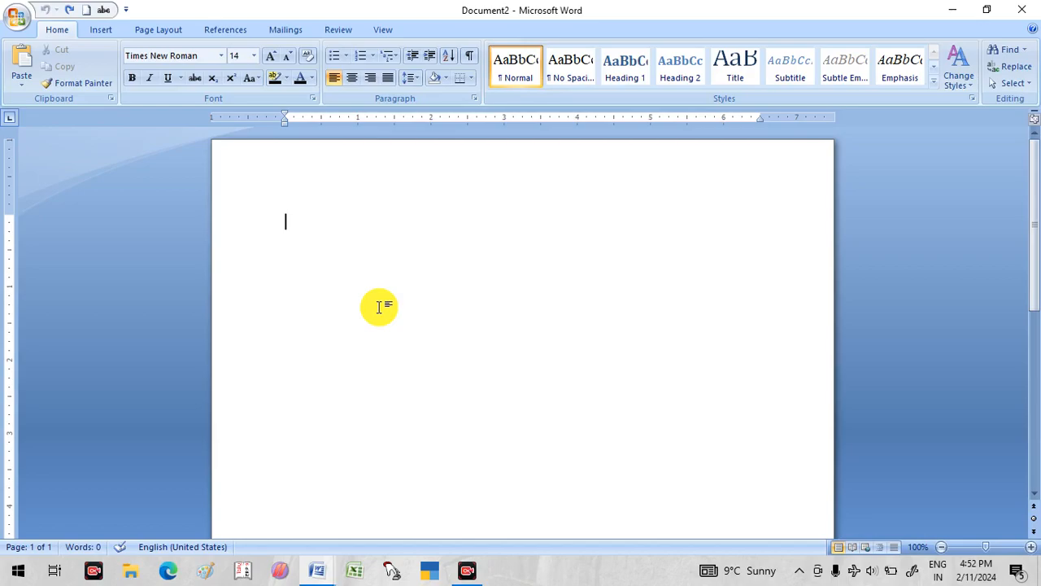
key(ctrl+y)
key(ctrl+y)
key(ctrl+y)
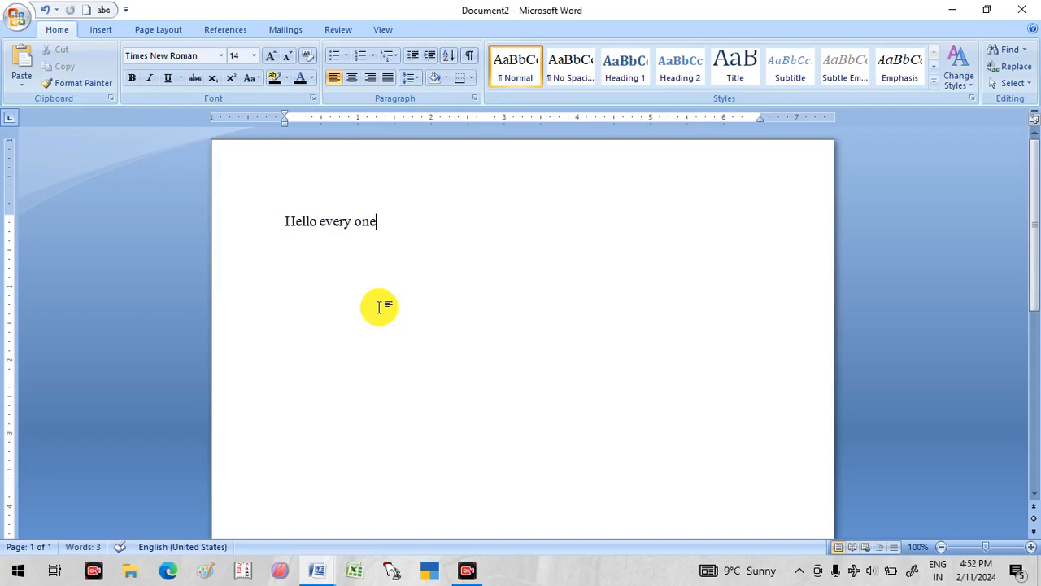